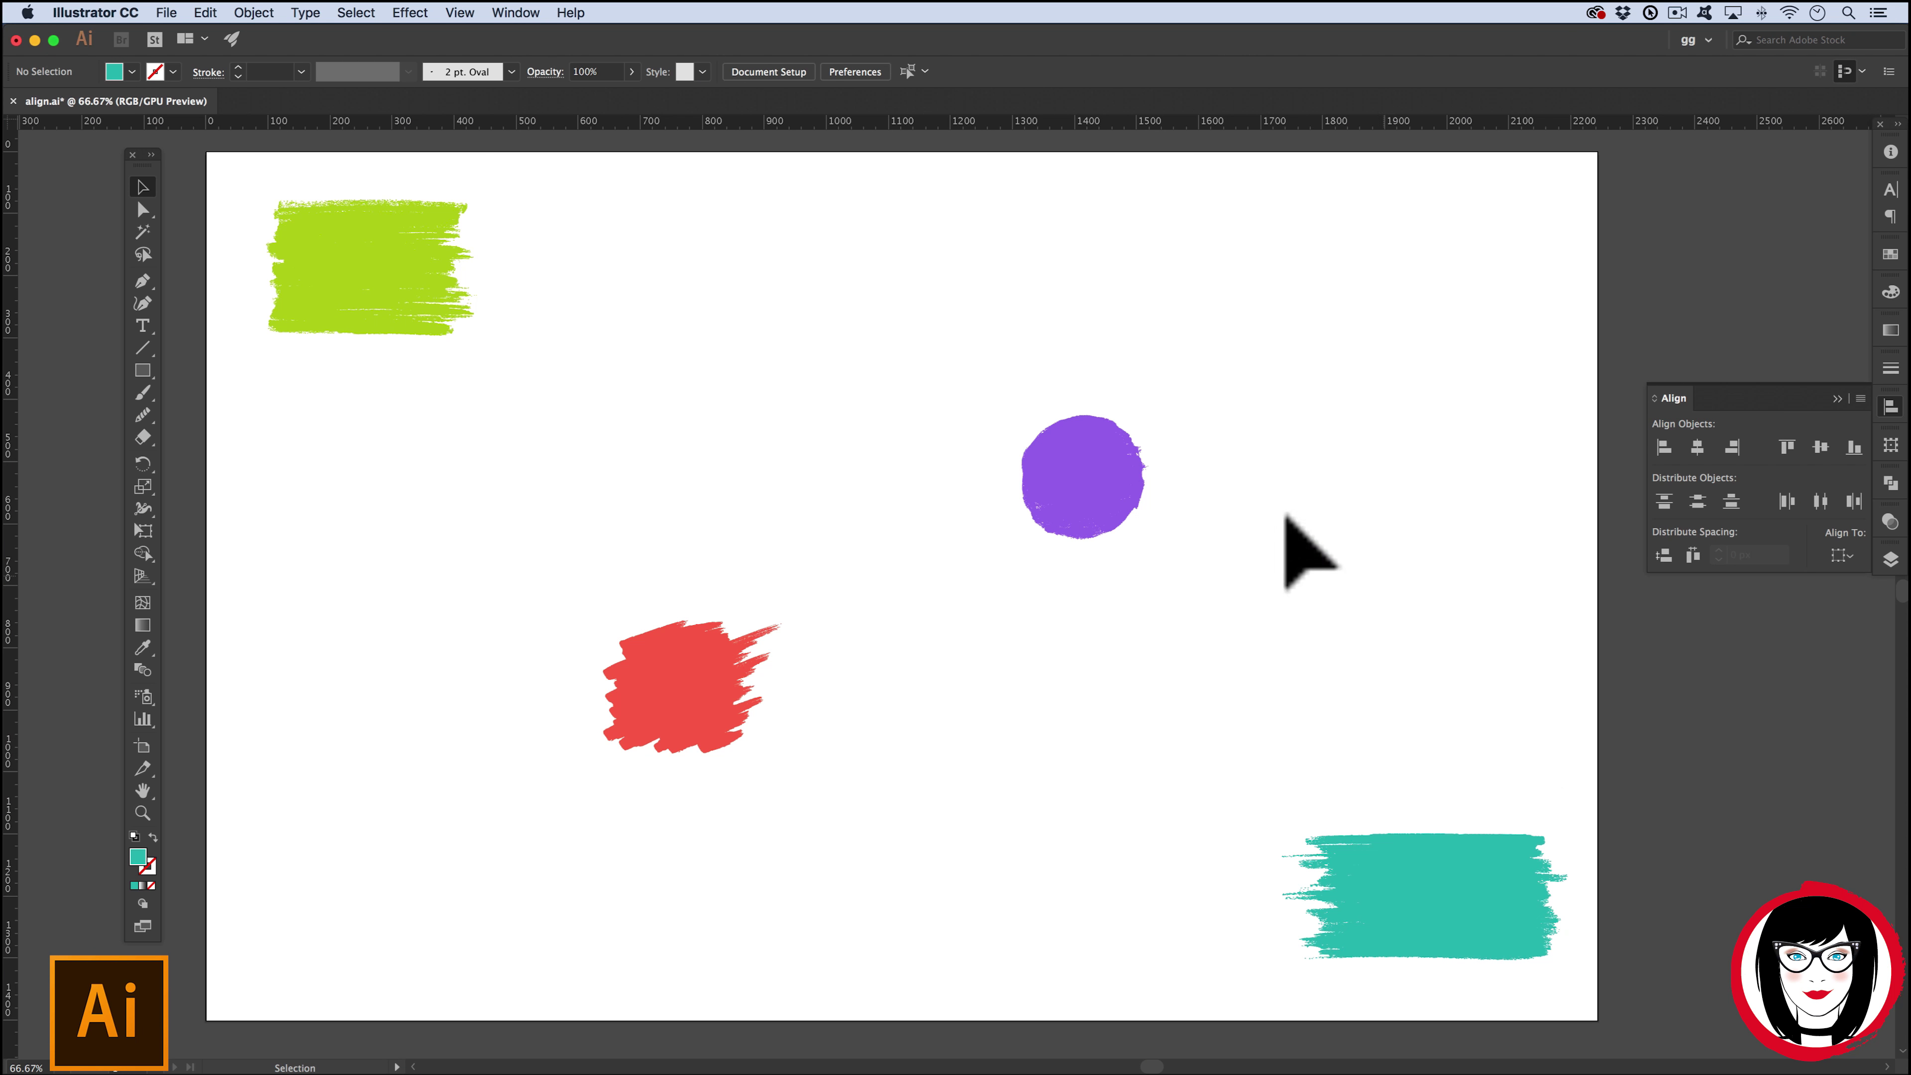
# - Look over the Align To reference options and the panel list without changing anything
pyautogui.click(1841, 556)
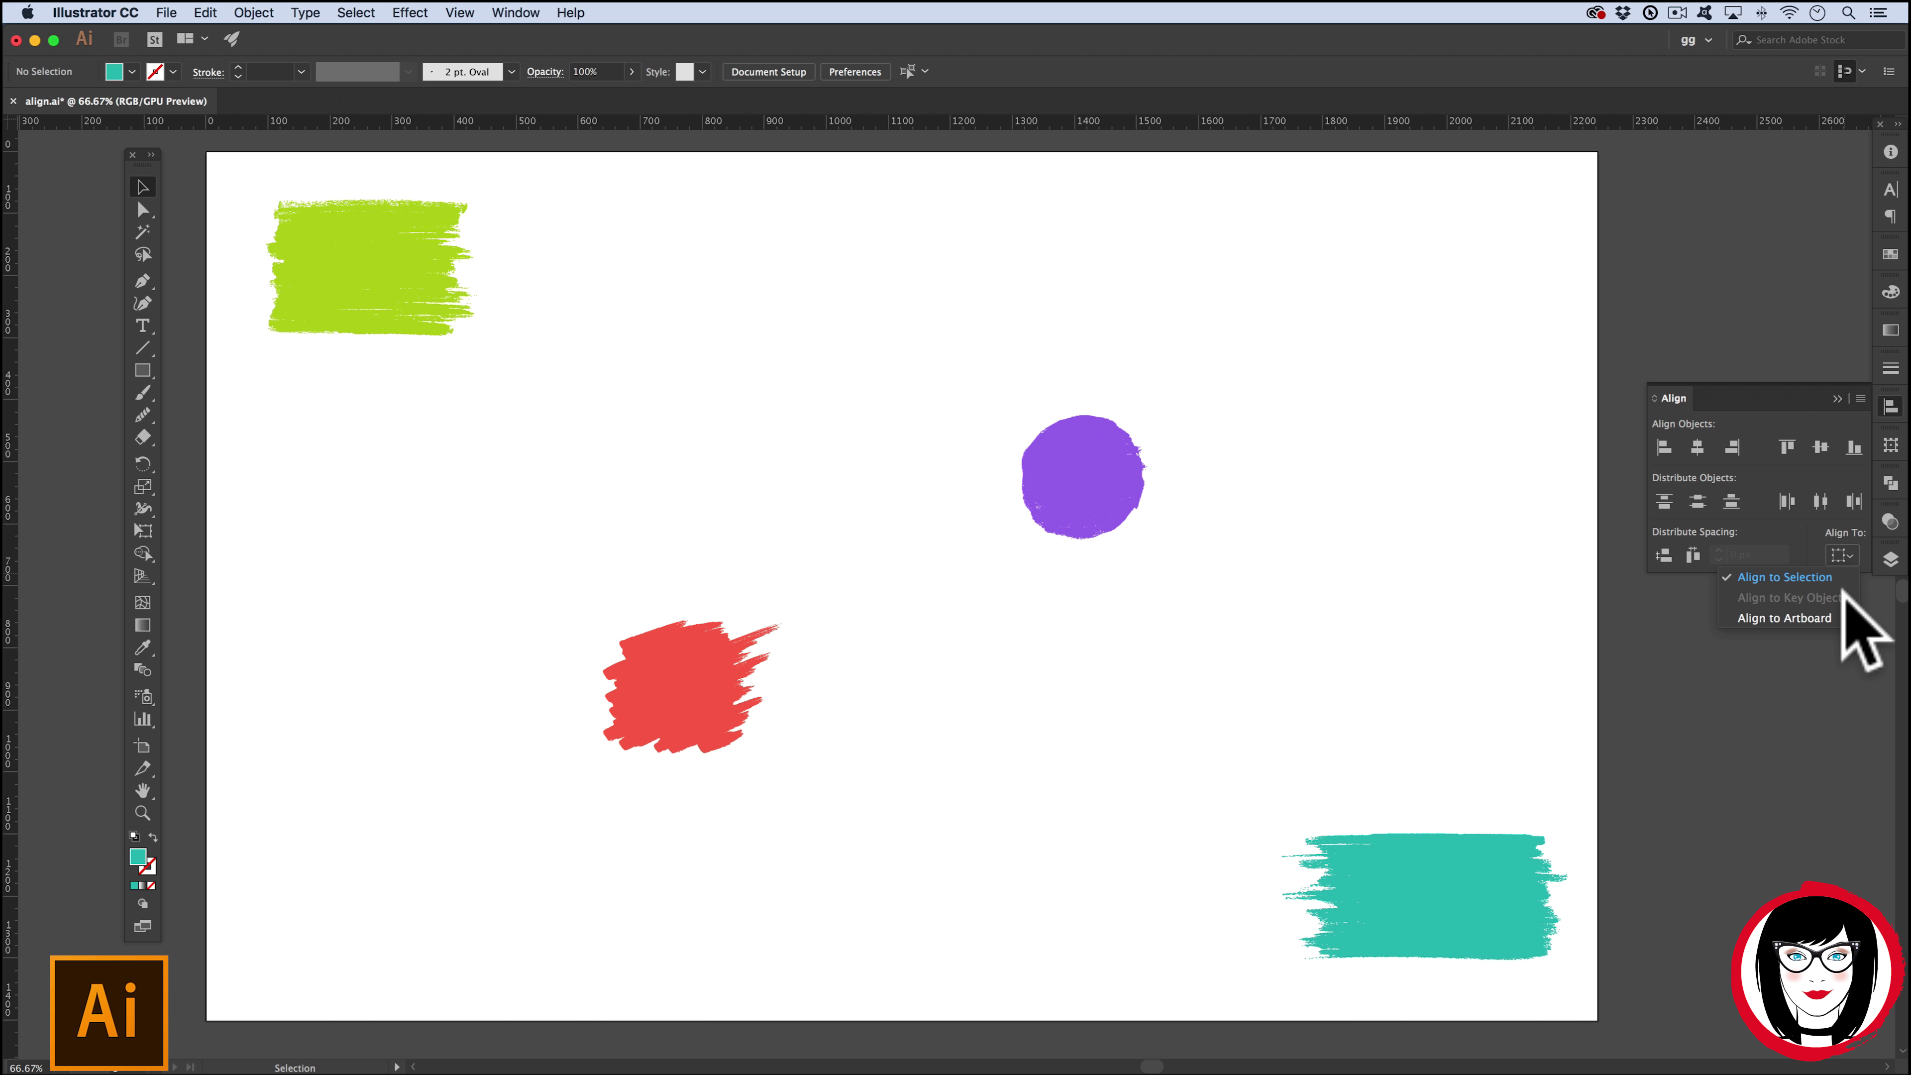
pyautogui.click(1506, 592)
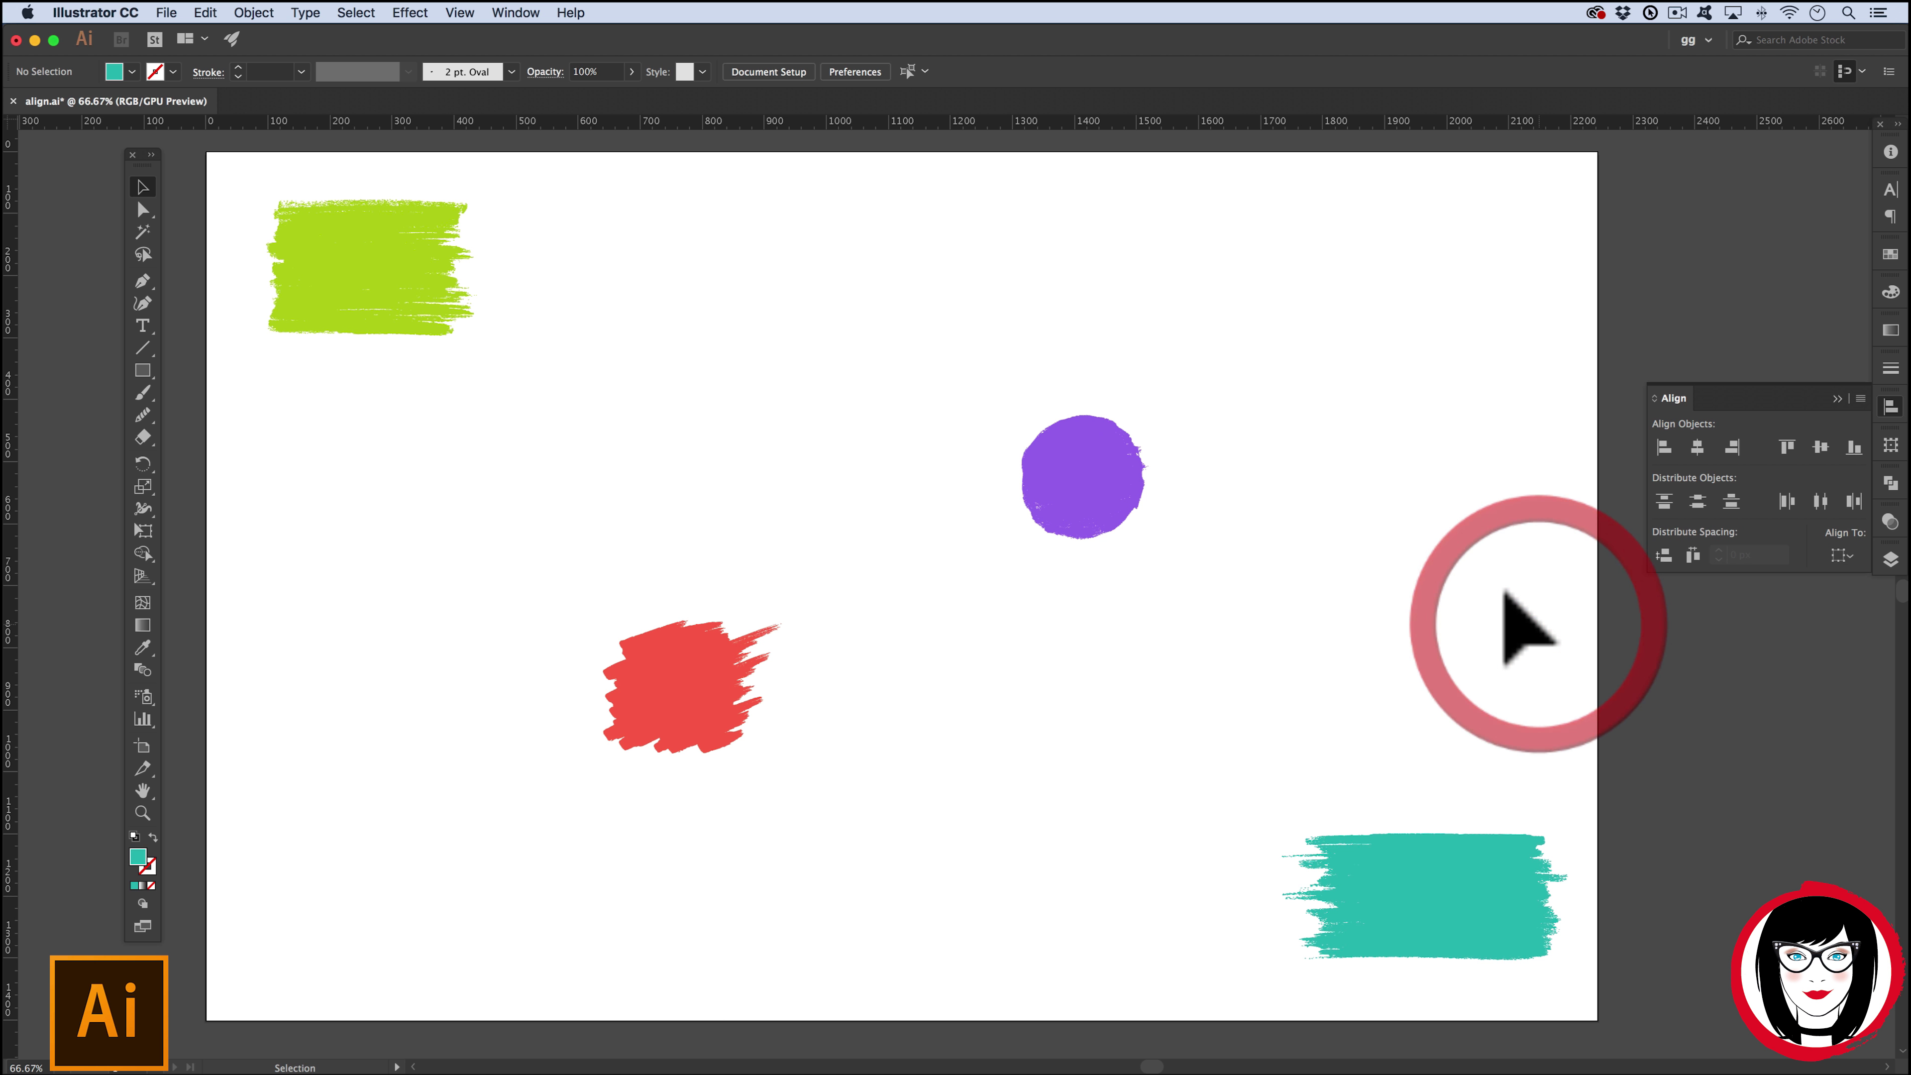
pyautogui.click(515, 12)
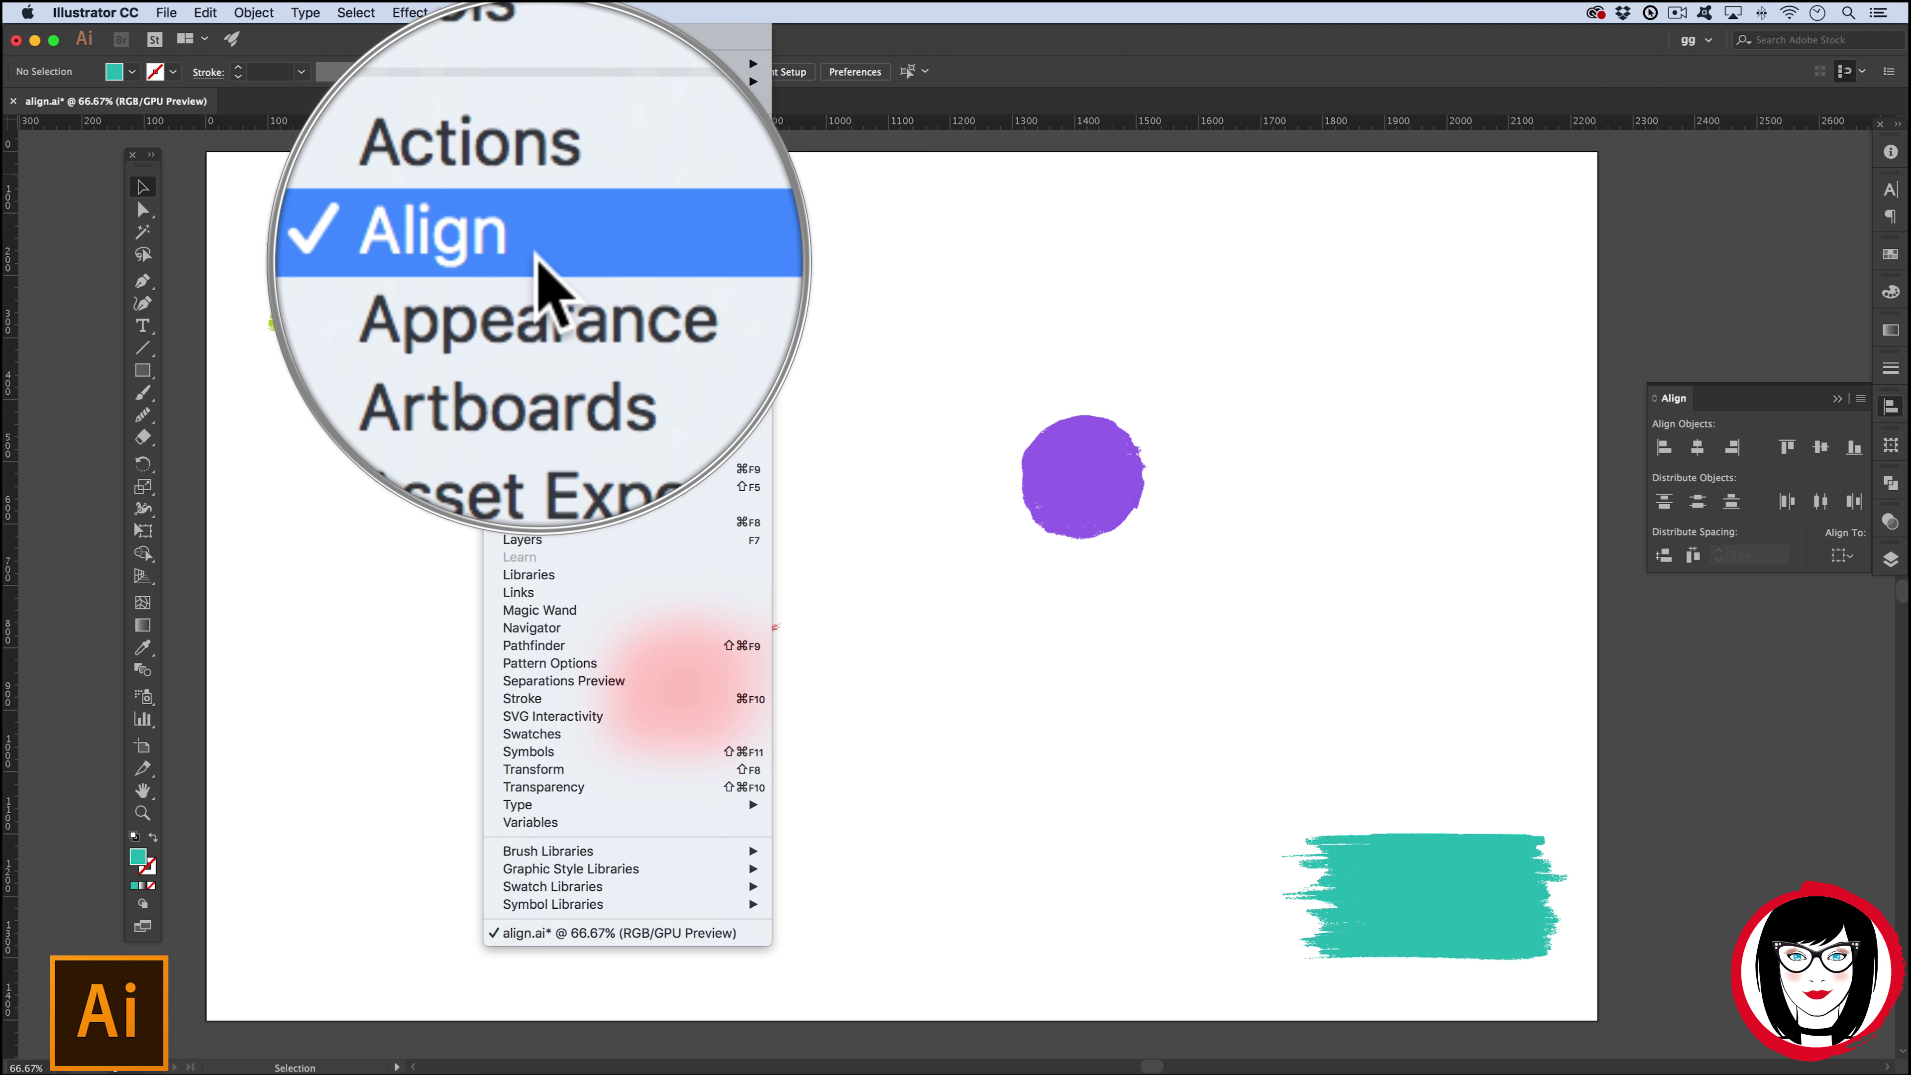
pyautogui.click(536, 274)
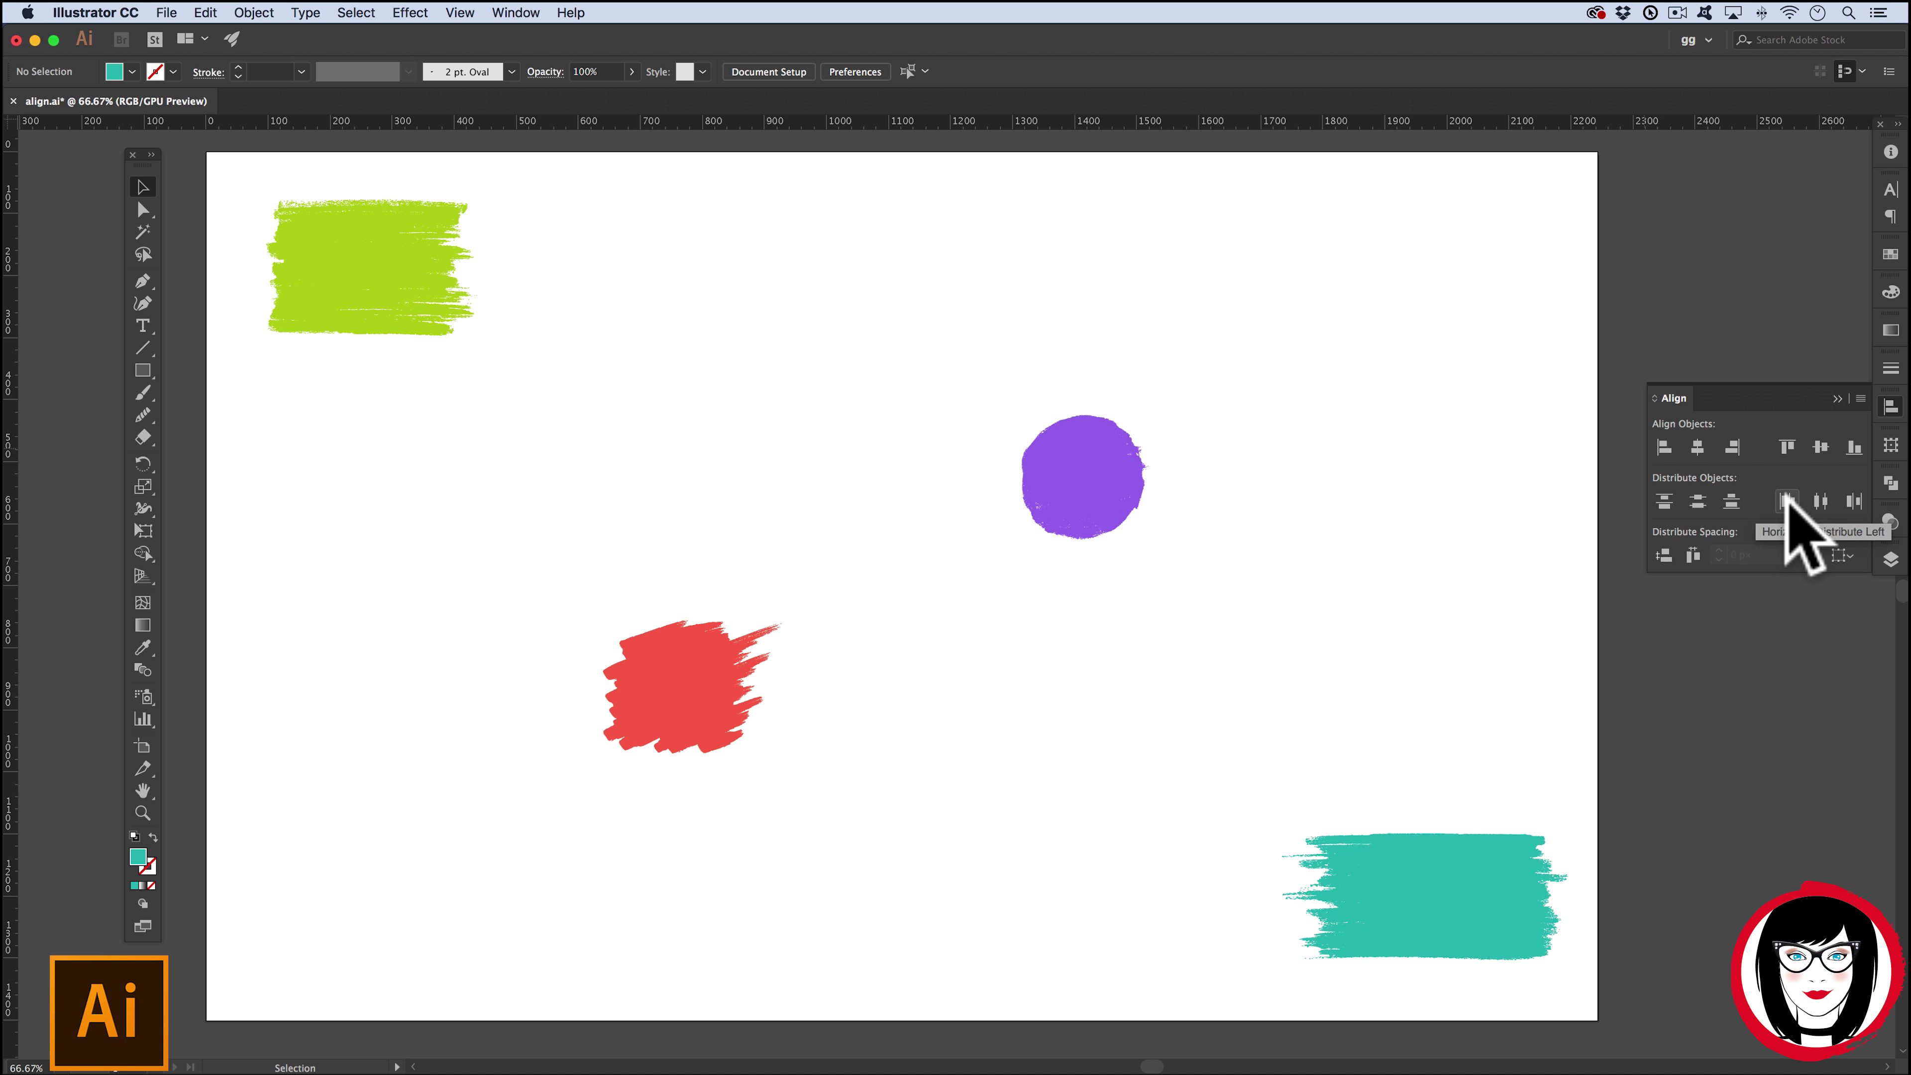
pyautogui.click(1842, 556)
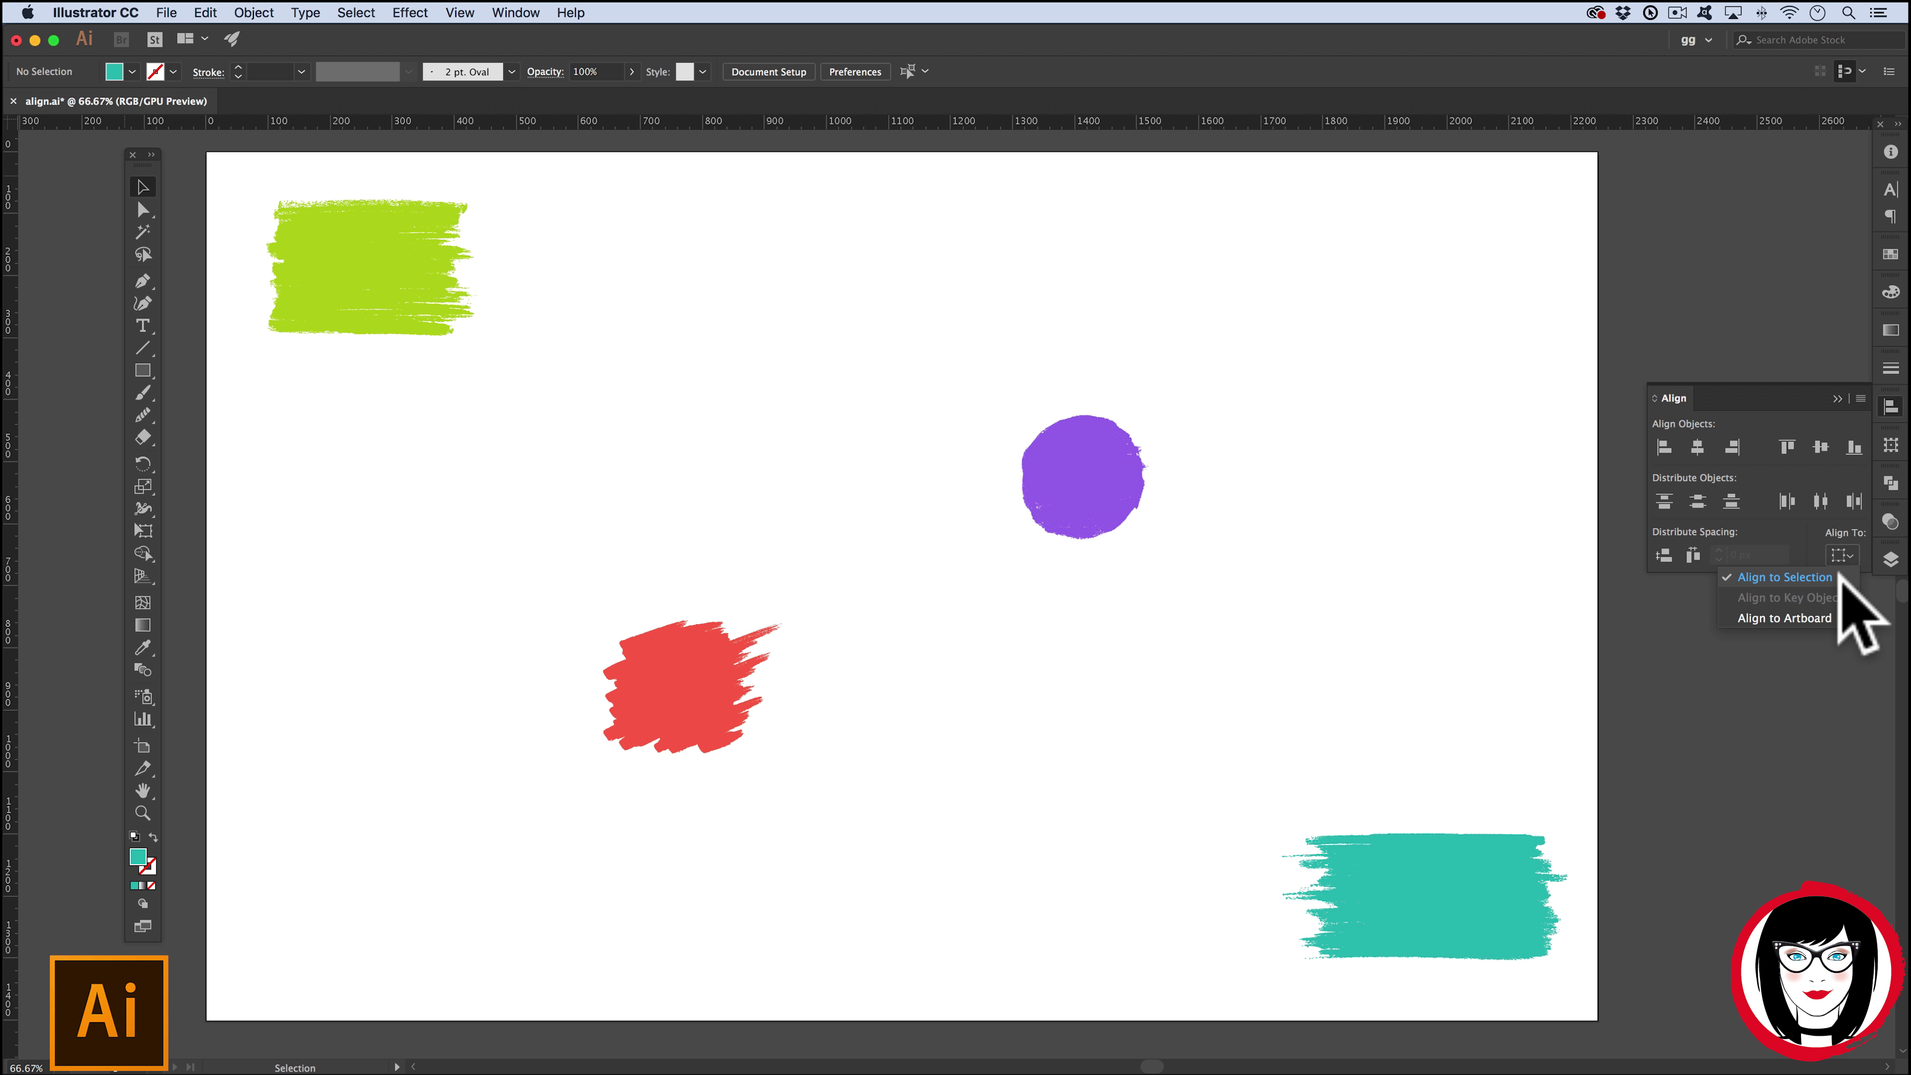
pyautogui.click(1505, 519)
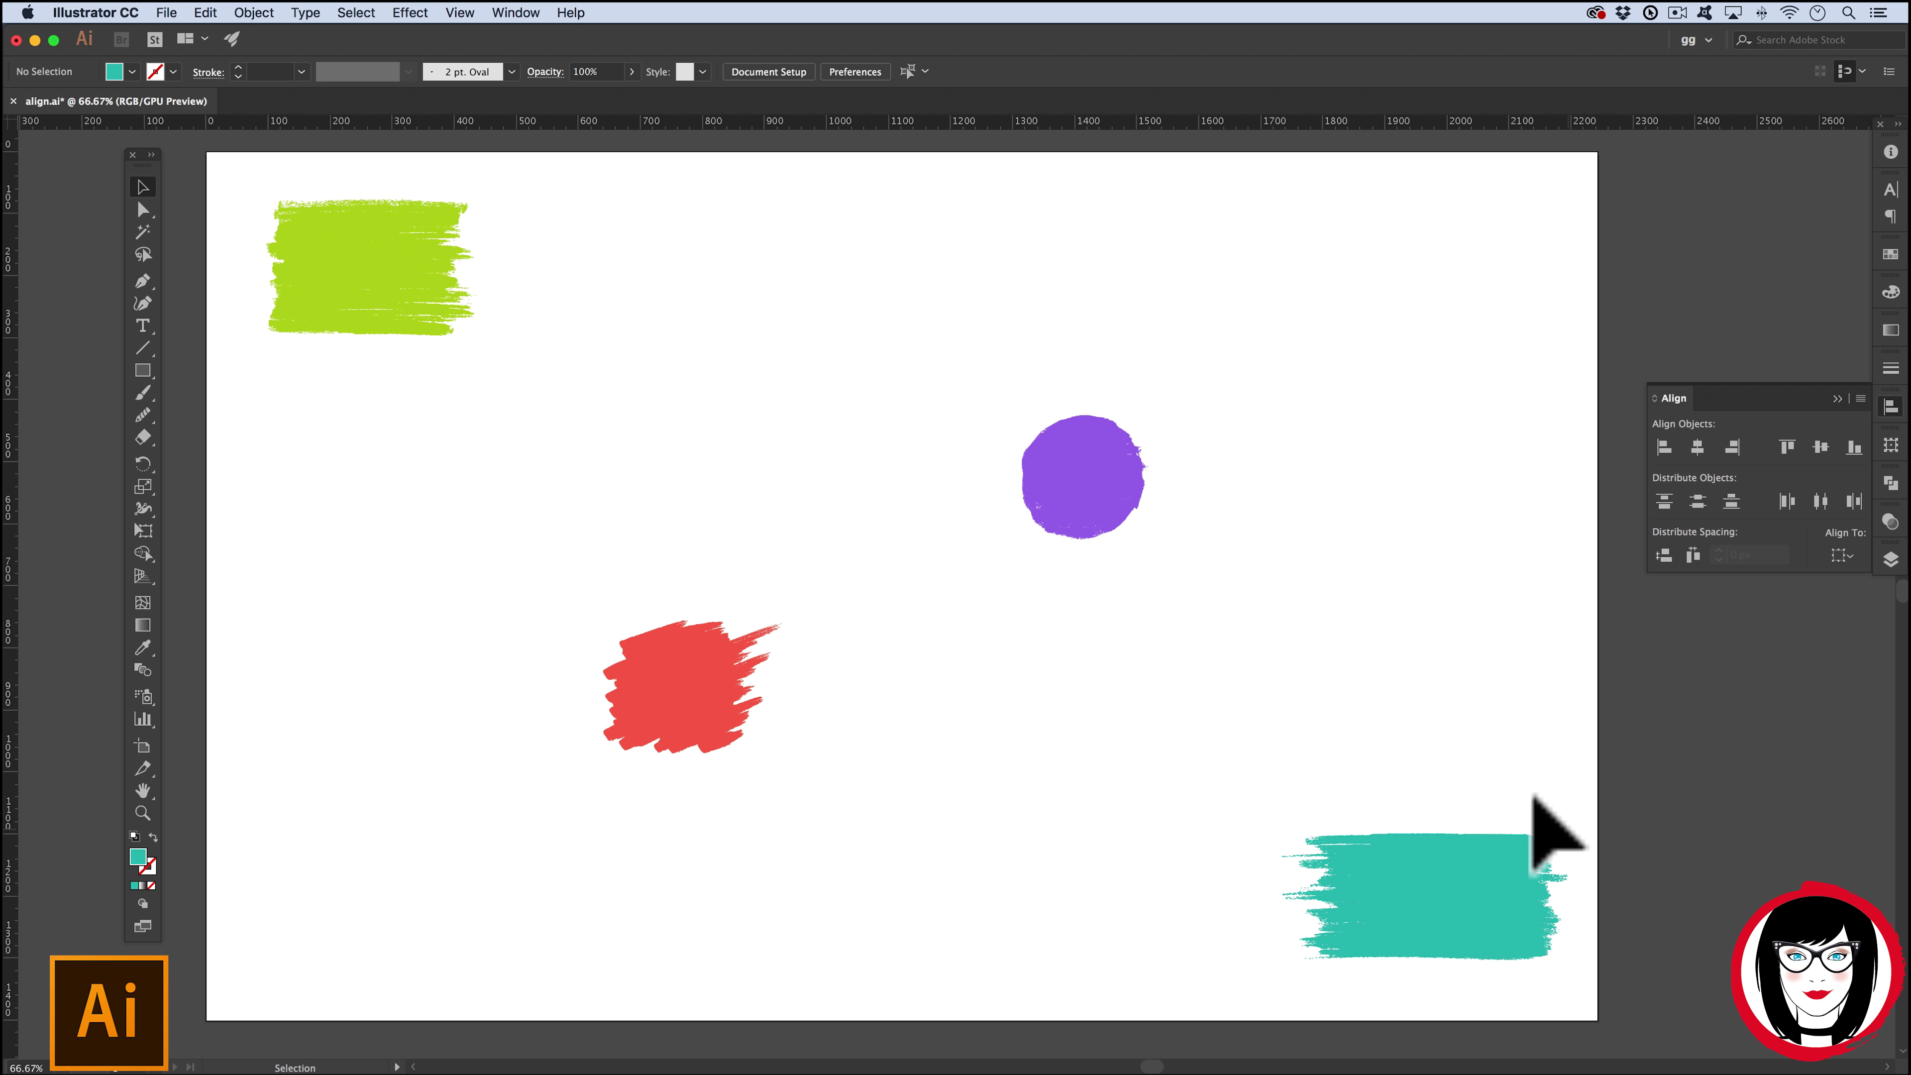
# - Select all four brush shapes, first by marquee, then with Select All (Cmd+A)
pyautogui.moveTo(251, 235)
pyautogui.mouseDown()
pyautogui.moveTo(529, 333)
pyautogui.moveTo(1512, 865)
pyautogui.mouseUp()
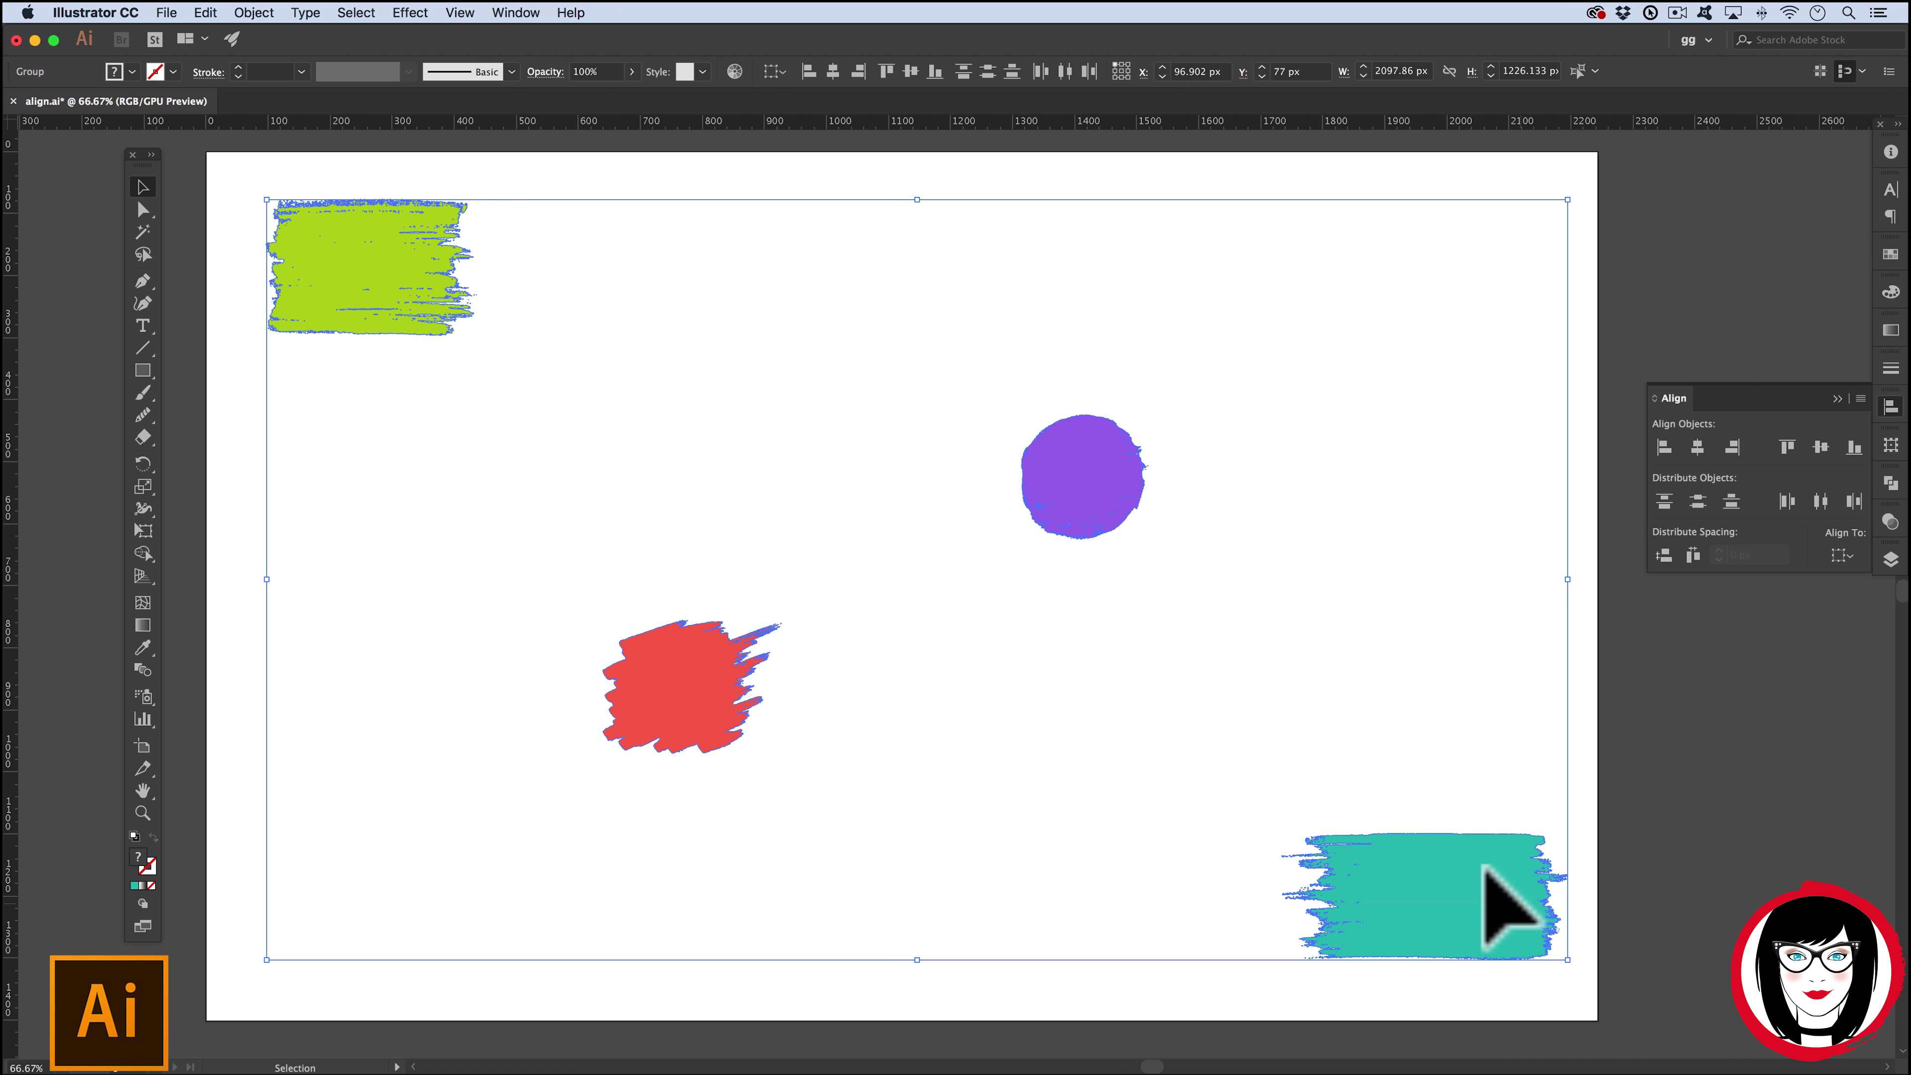
pyautogui.moveTo(225, 206); pyautogui.dragTo(684, 724)
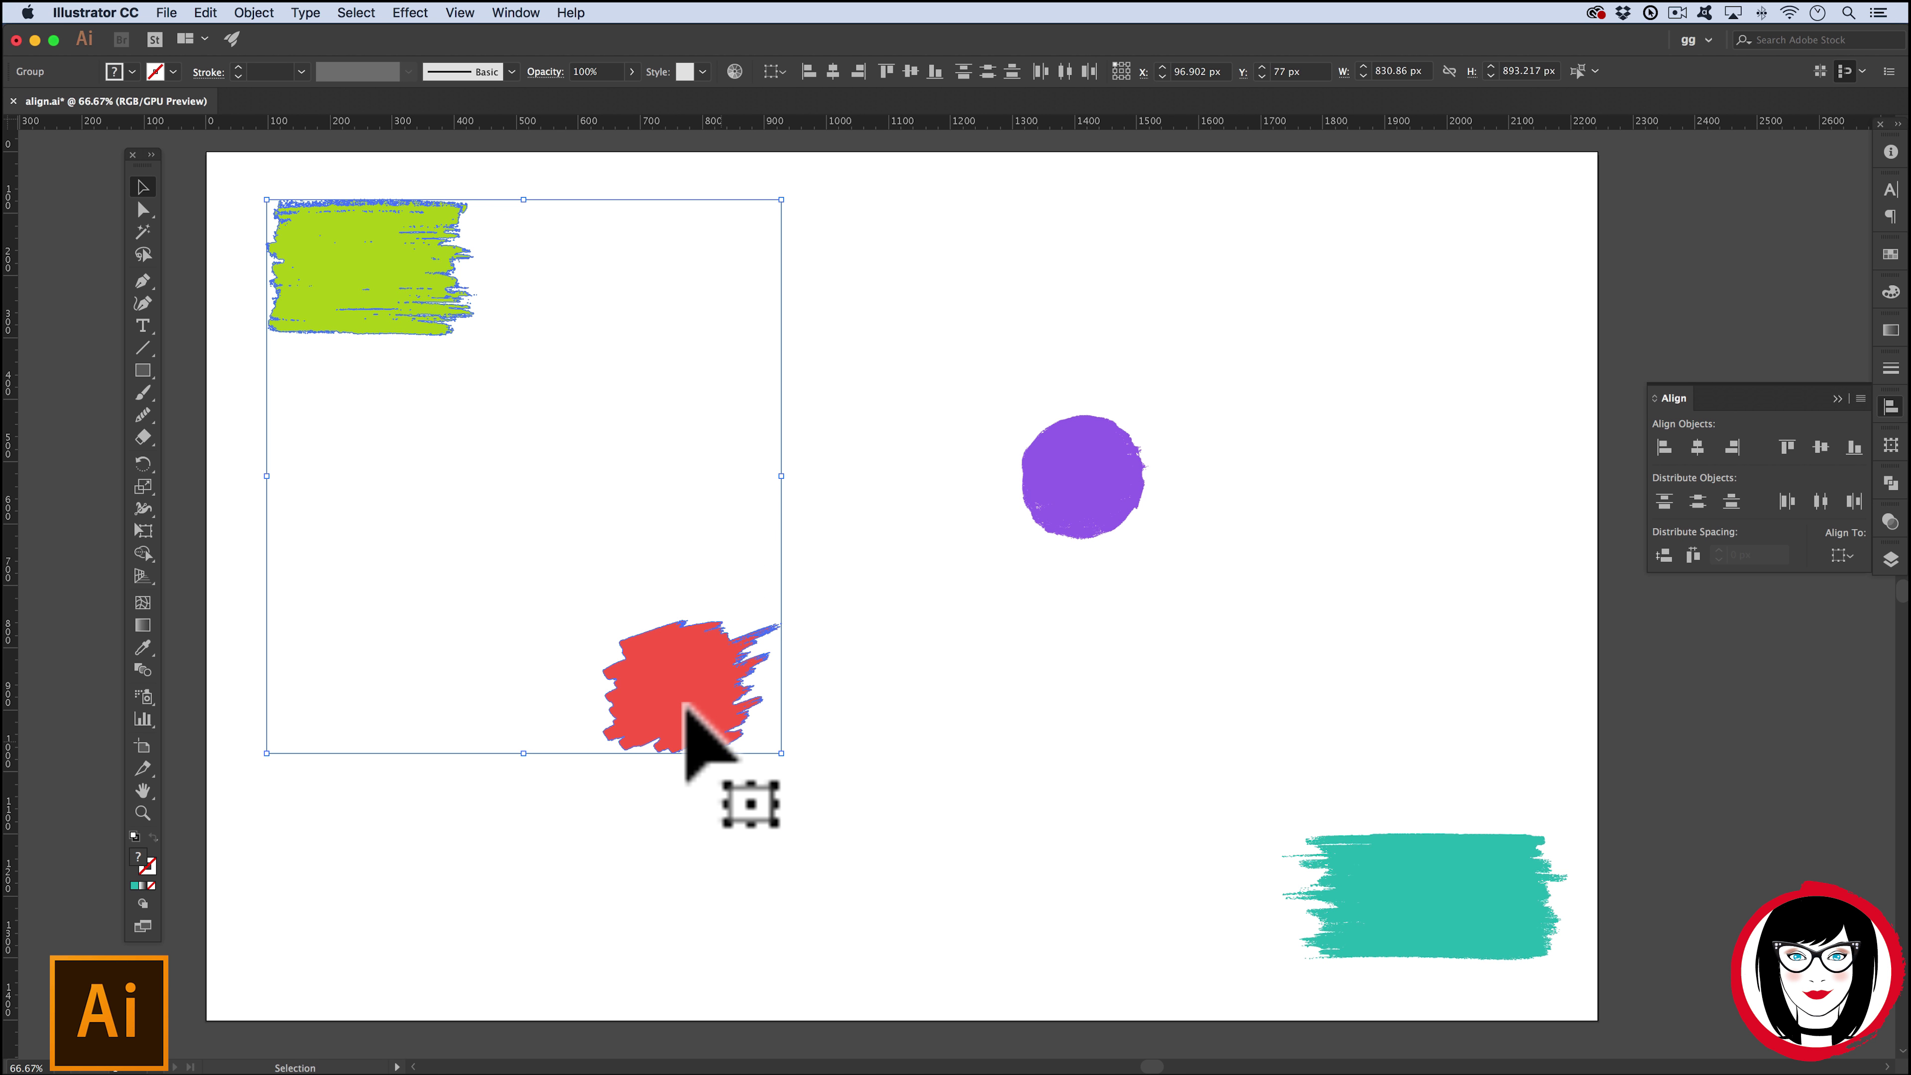
pyautogui.click(919, 689)
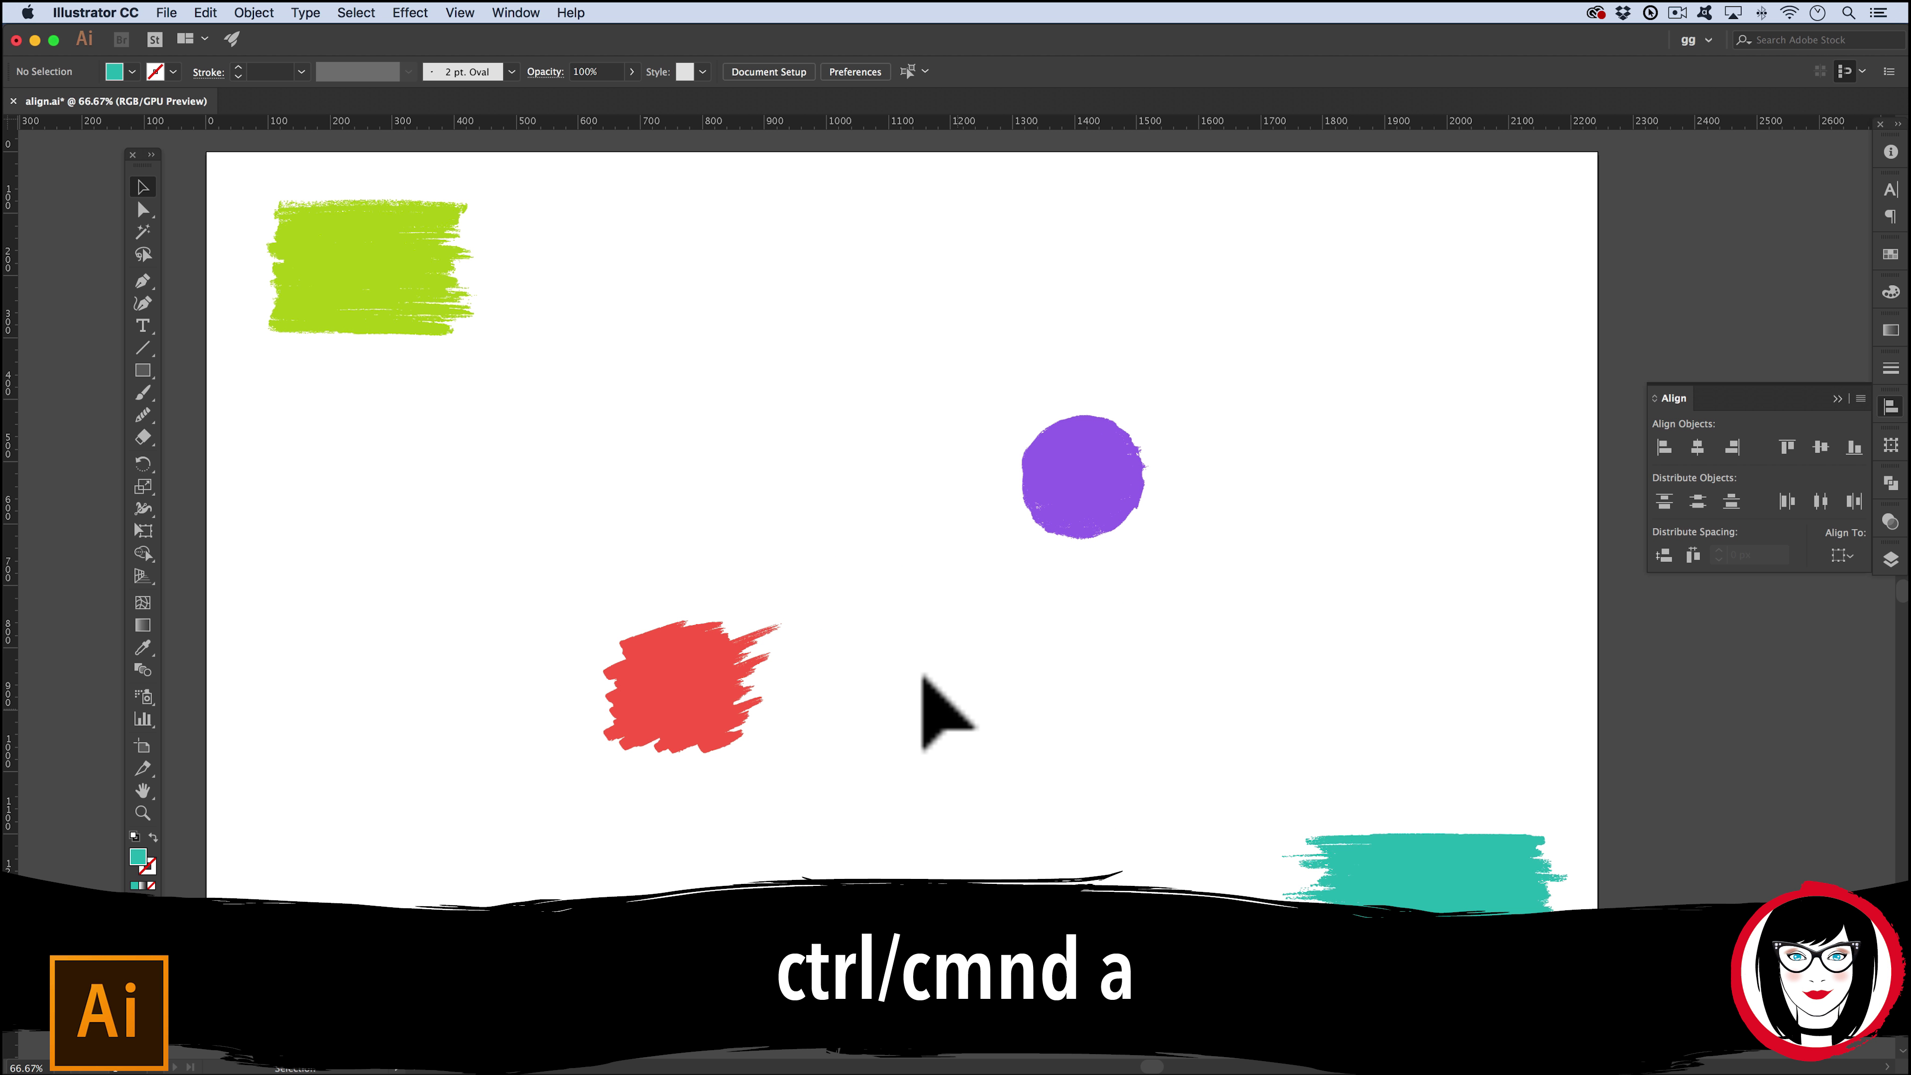
pyautogui.press('super+a')
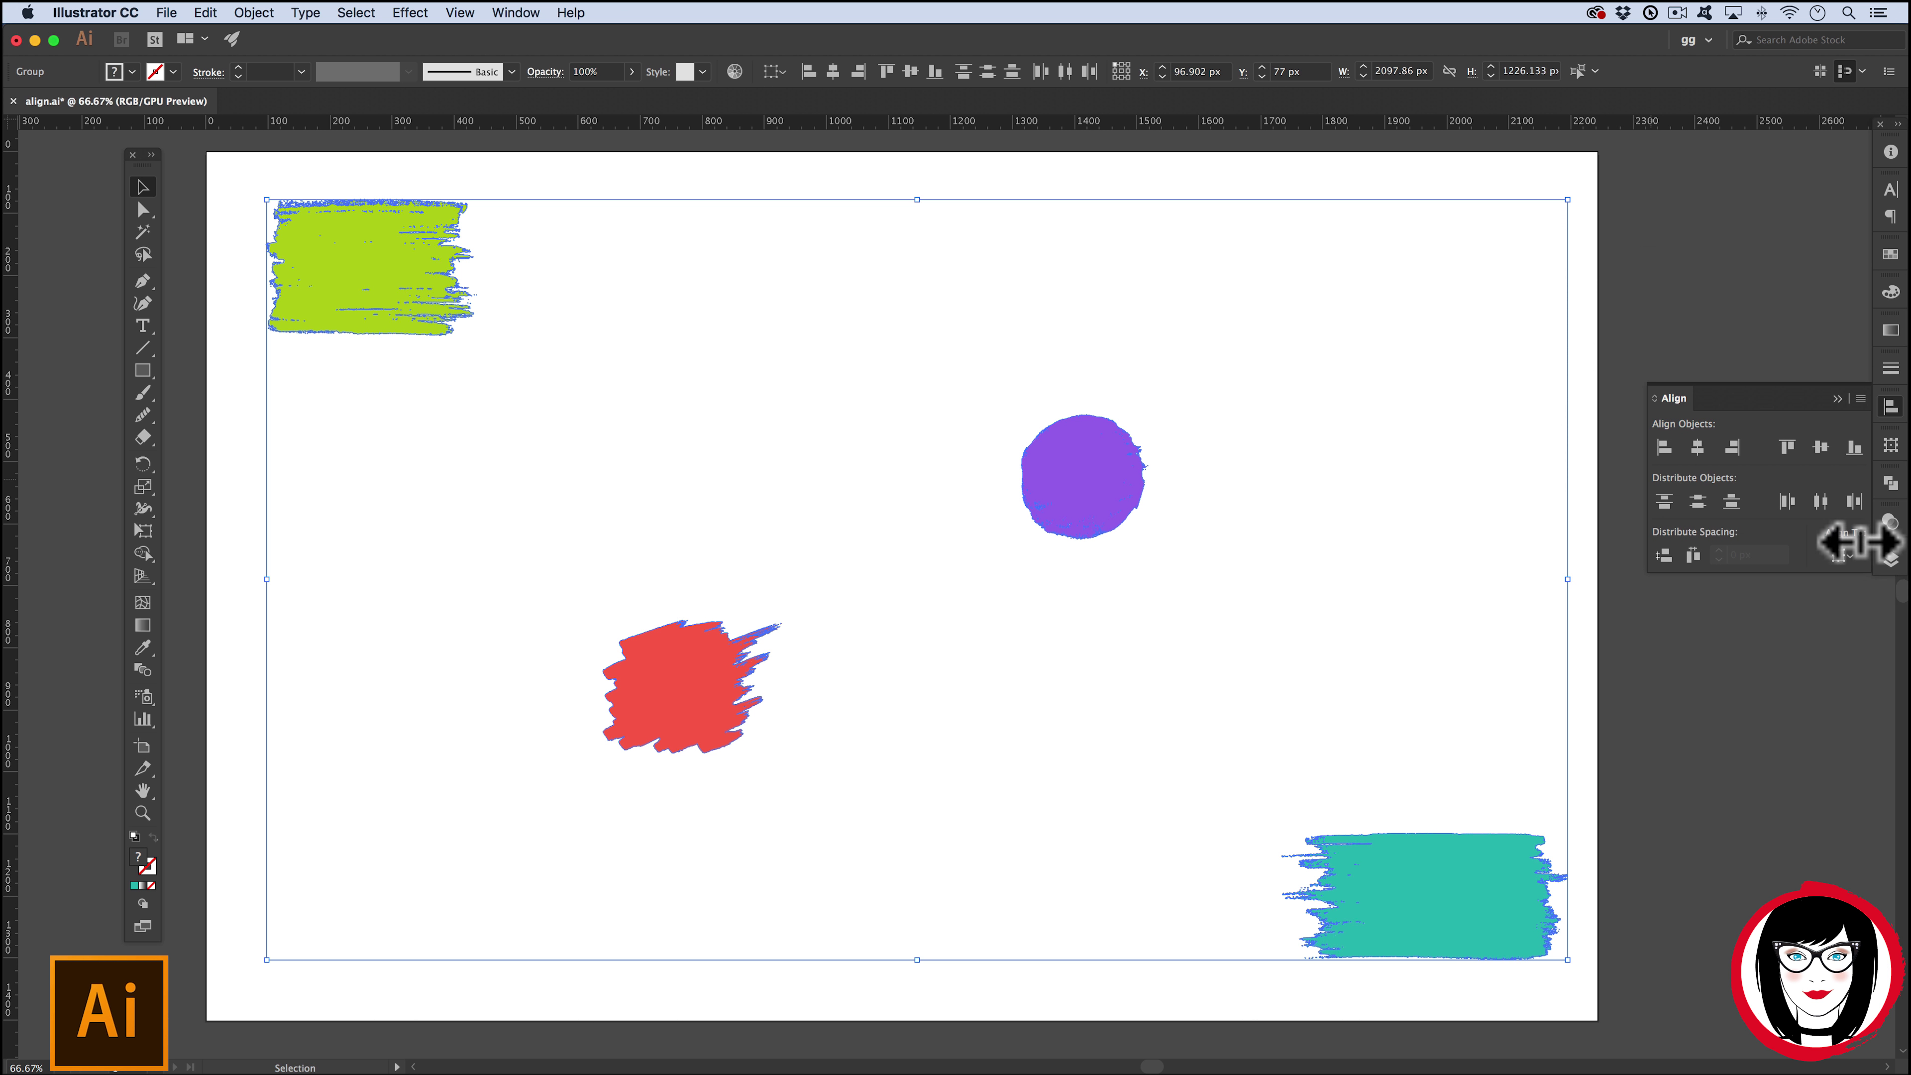
# - Keep the Align To option set to Align to Selection
pyautogui.click(1845, 549)
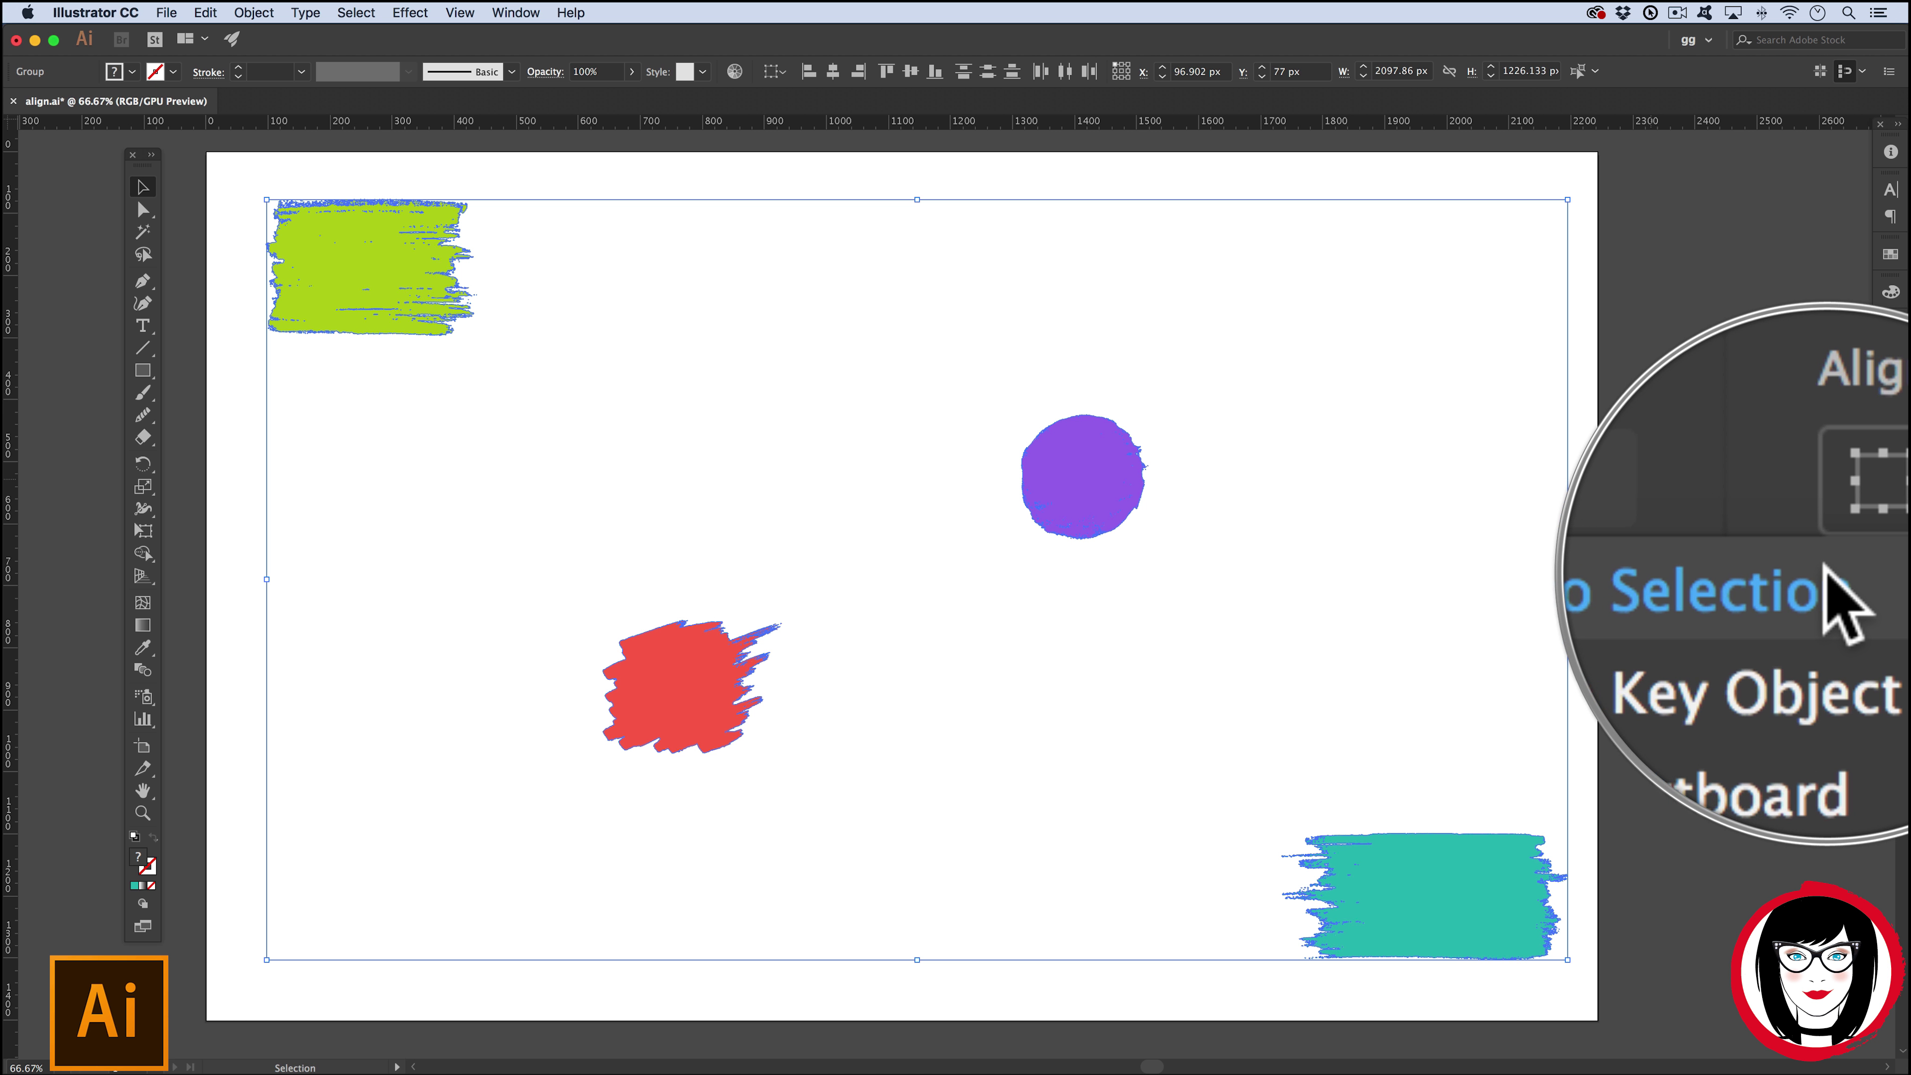
pyautogui.click(1821, 555)
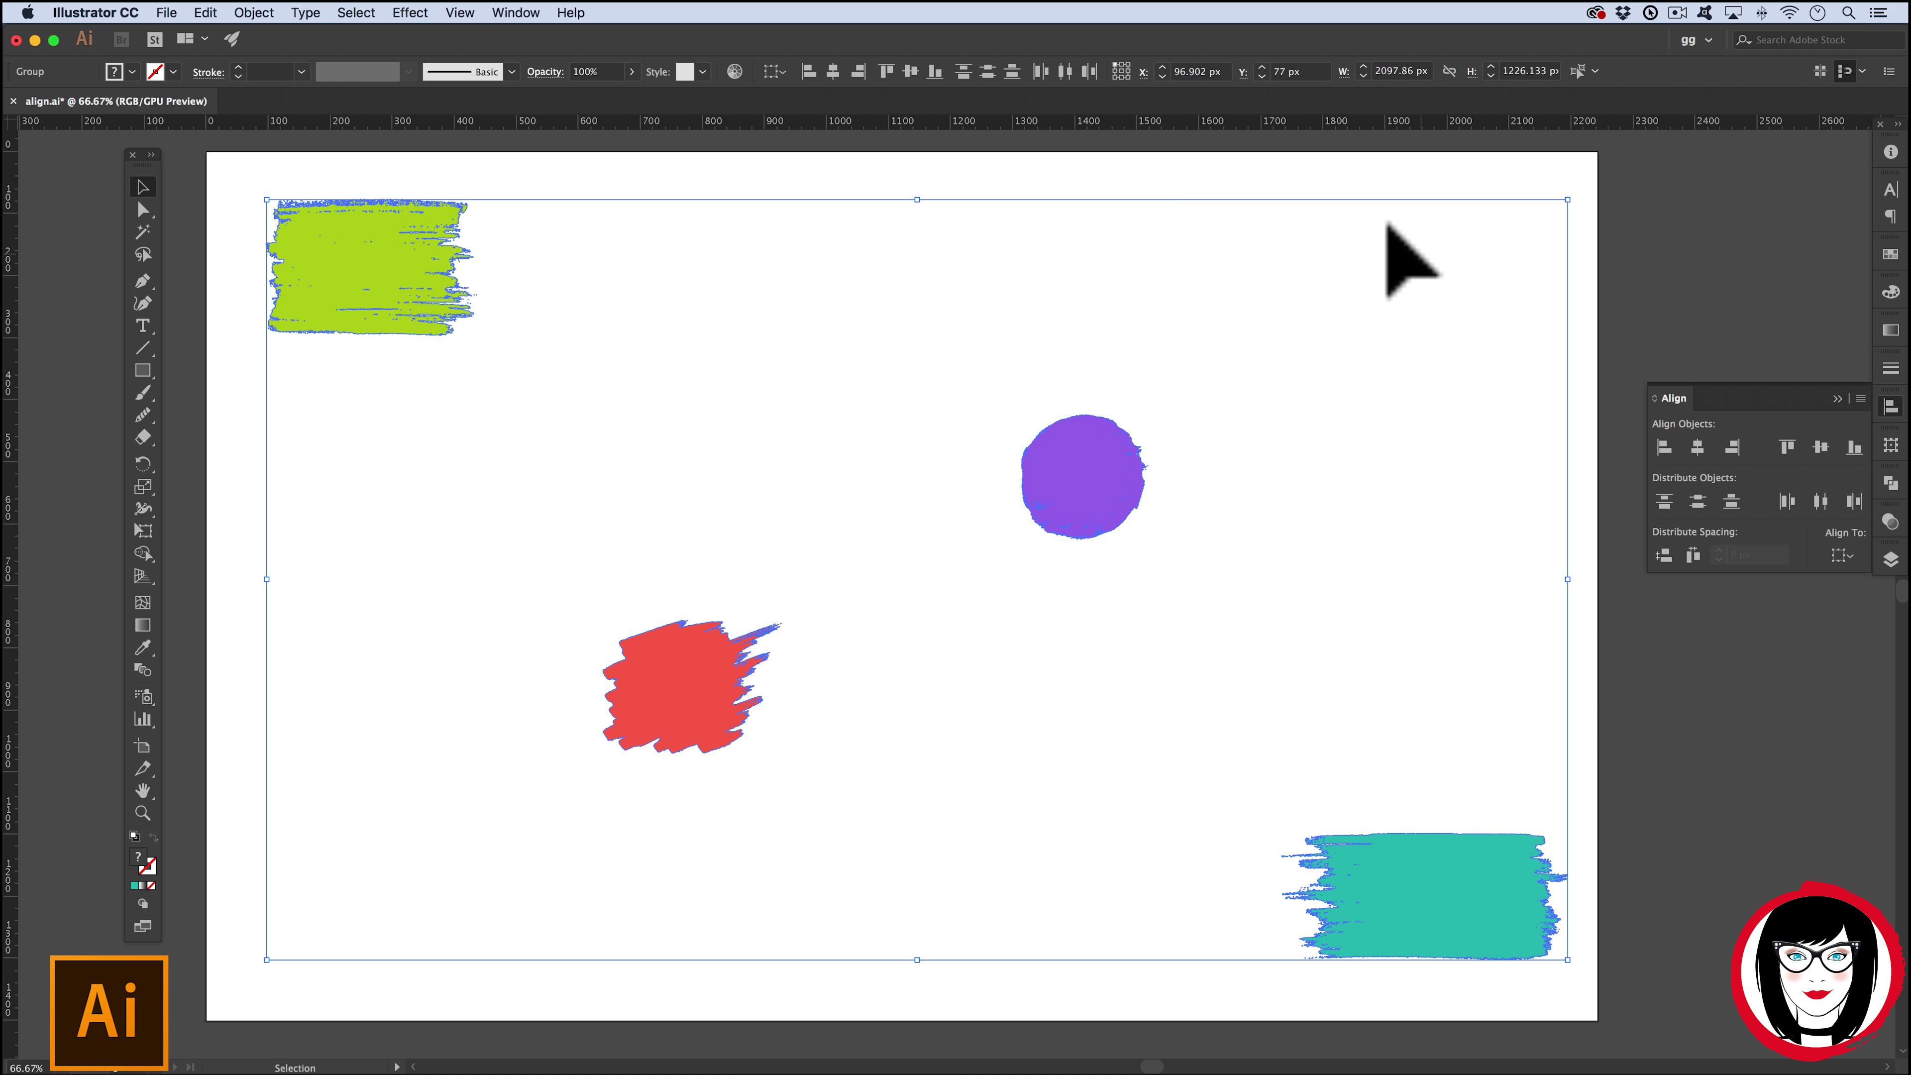
pyautogui.click(1841, 554)
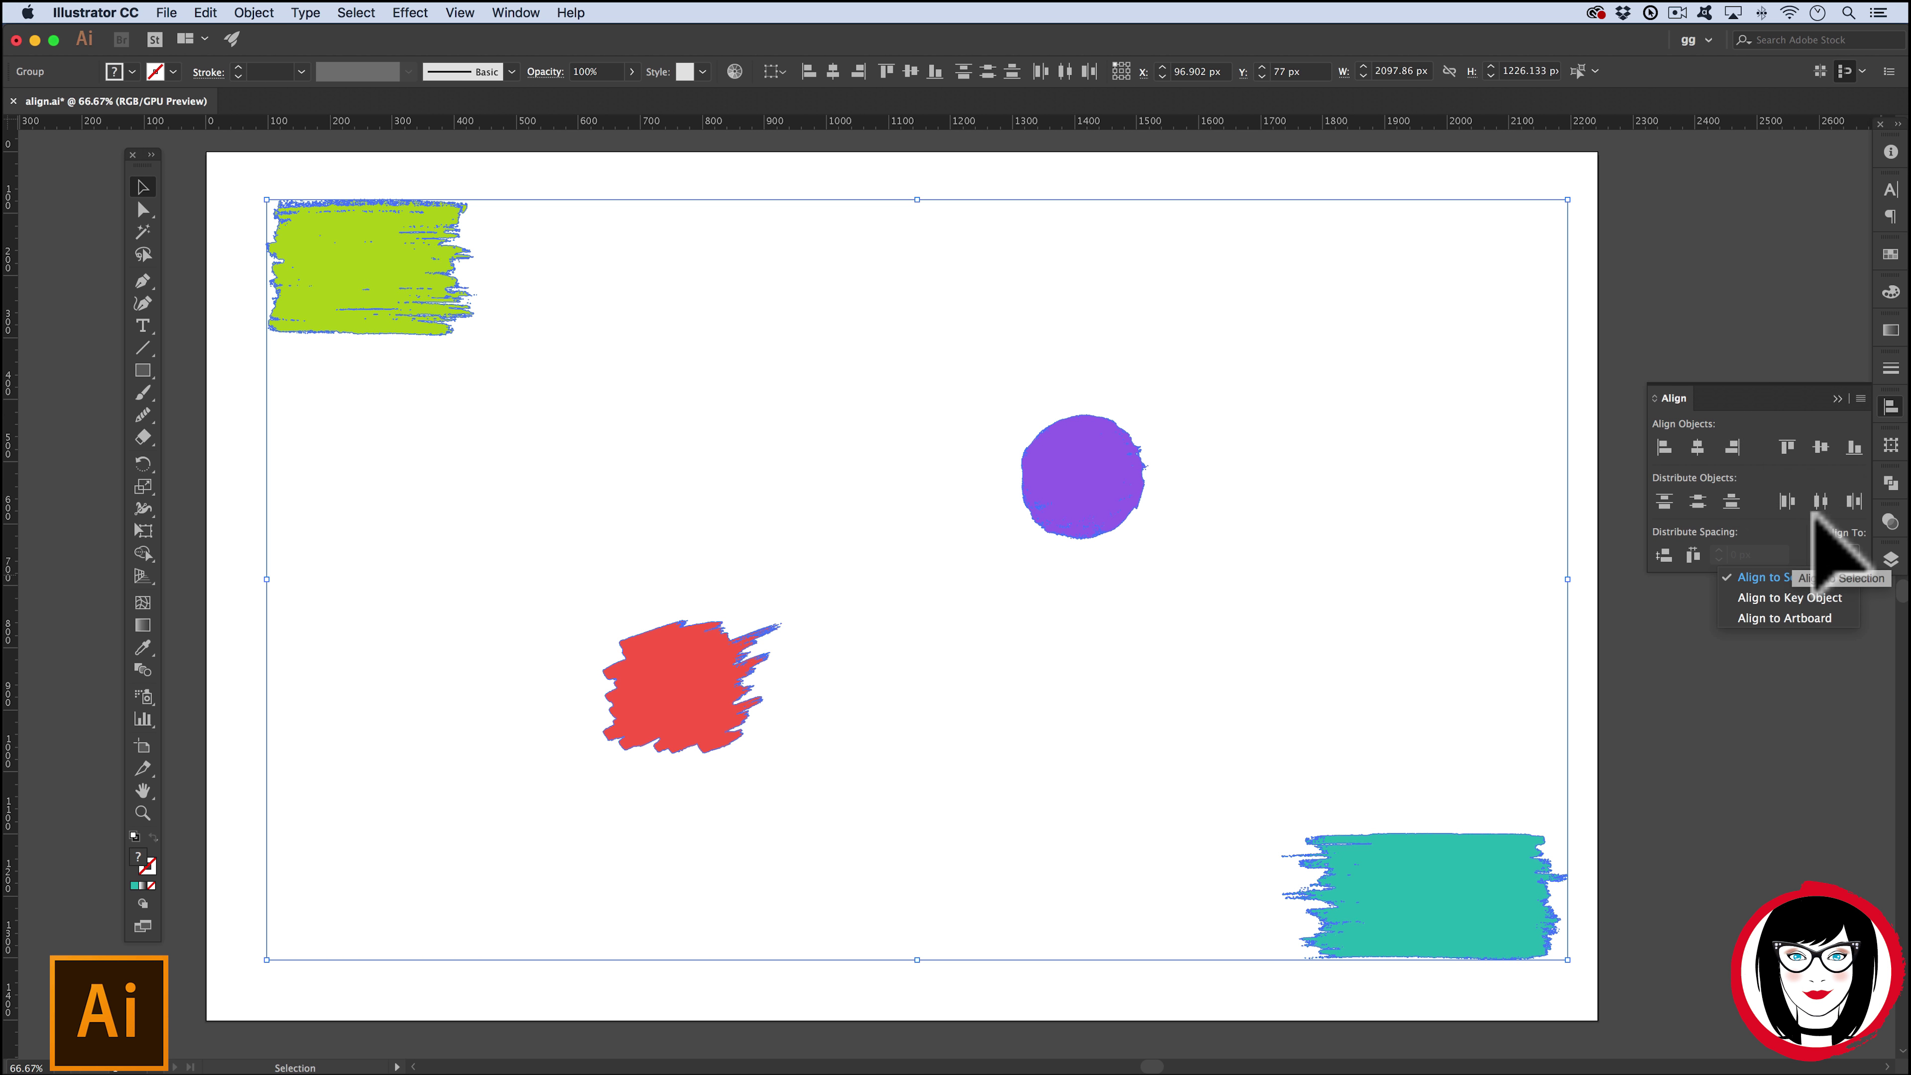
# - Align the shapes left, then right, and move the column toward the artboard centre
pyautogui.click(1758, 448)
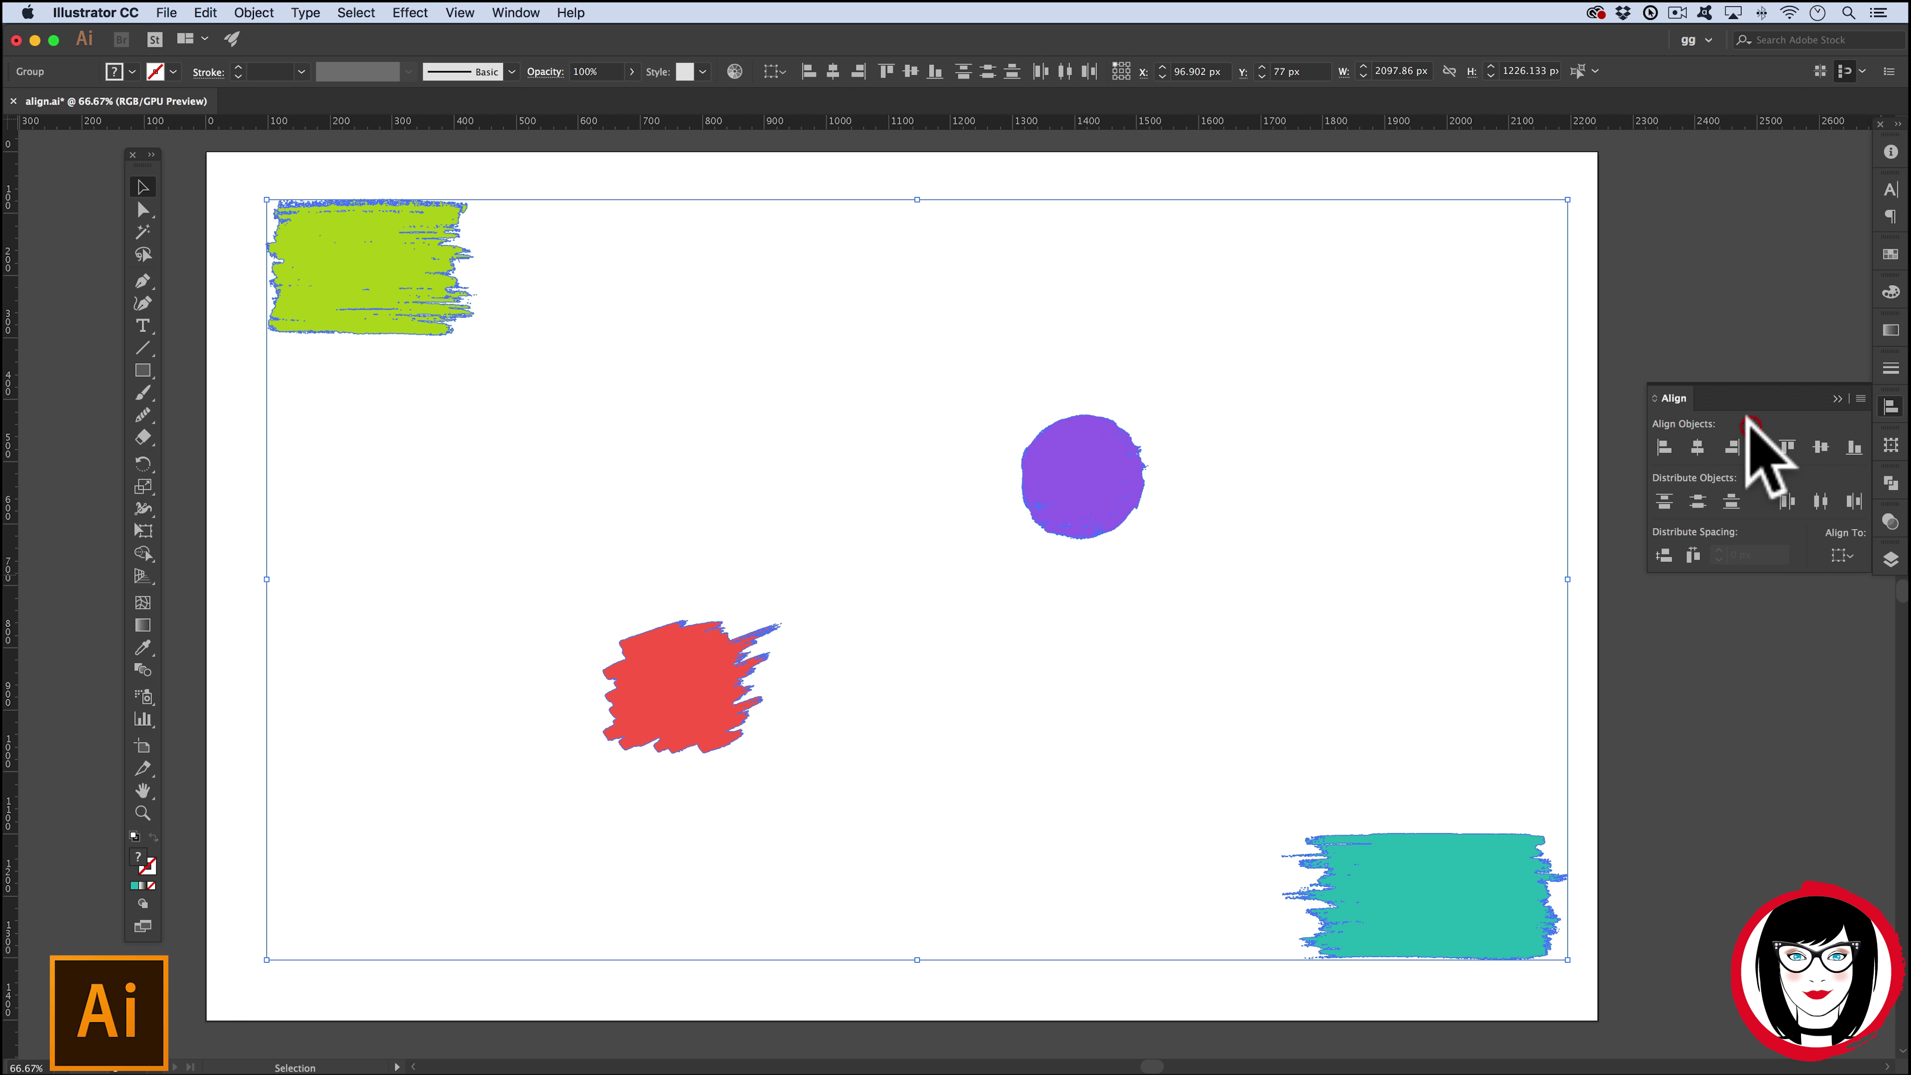
pyautogui.click(1664, 447)
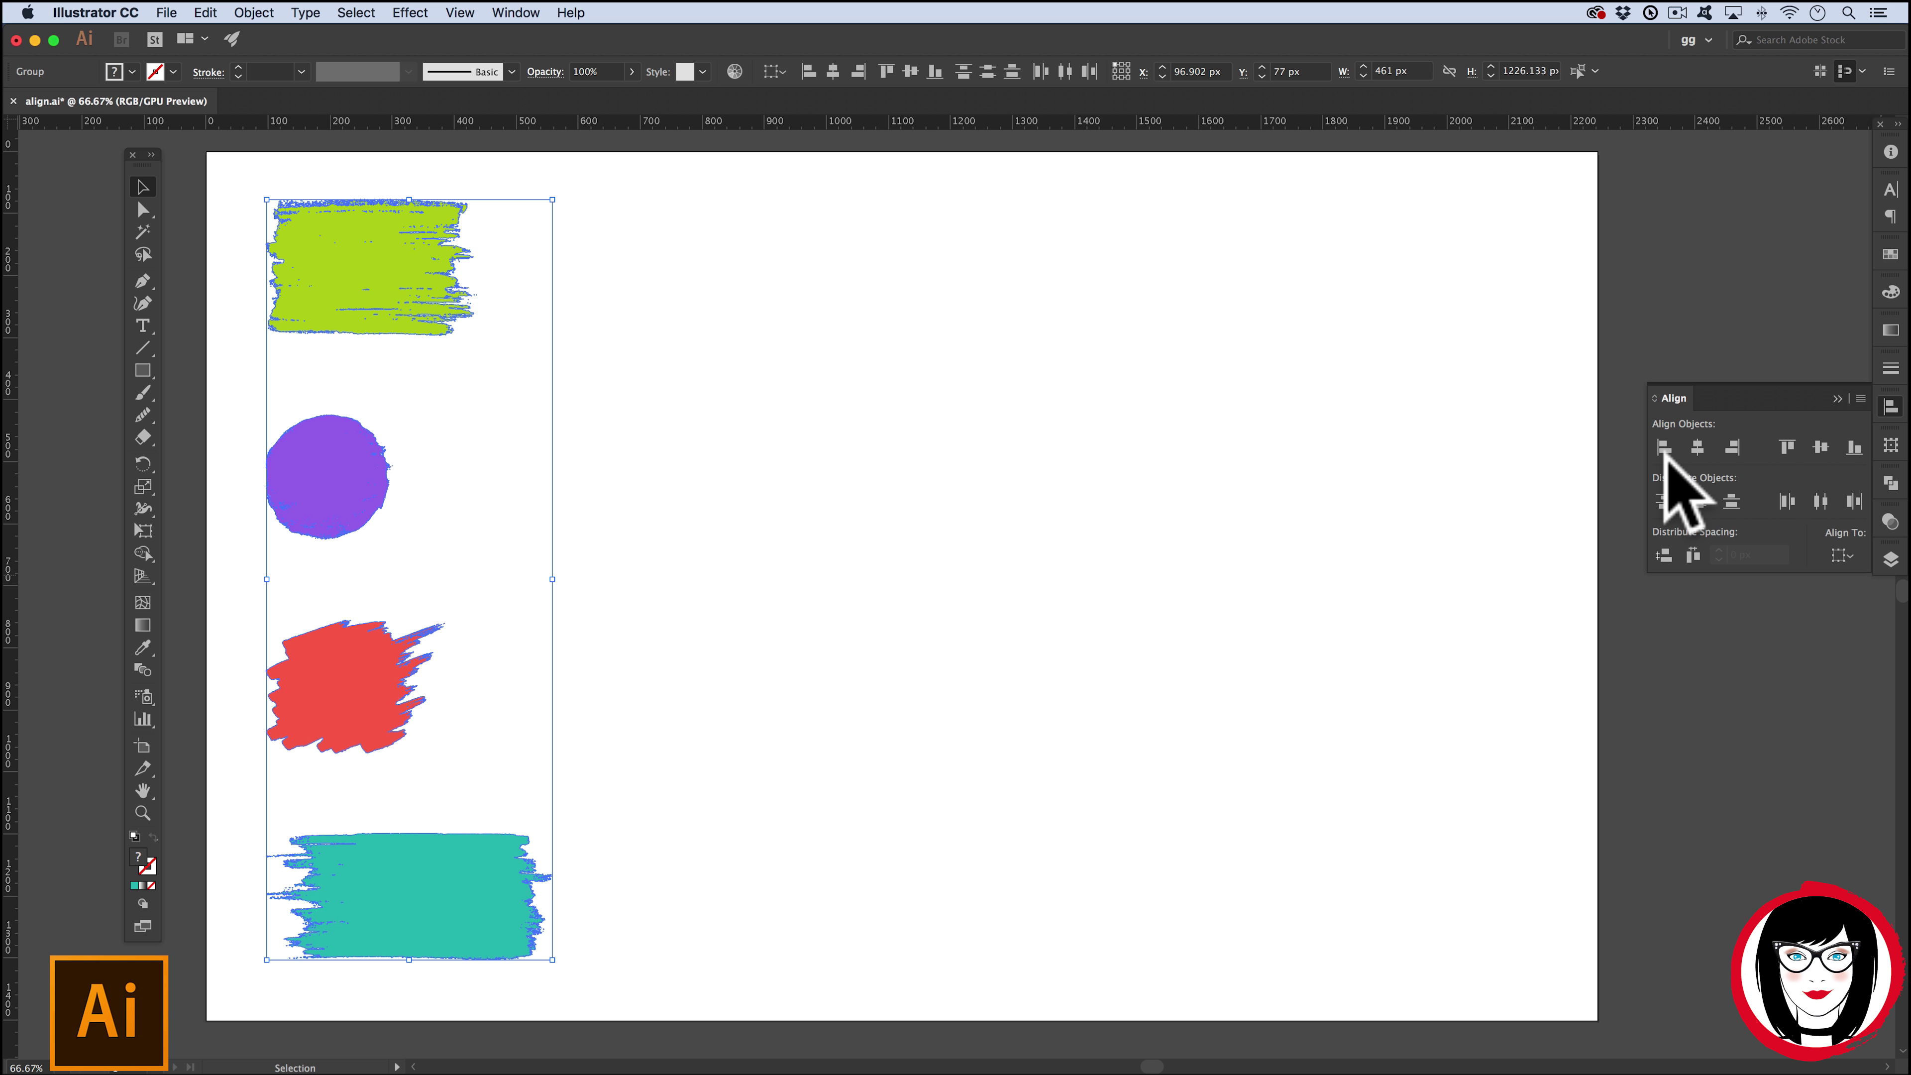
pyautogui.click(1732, 447)
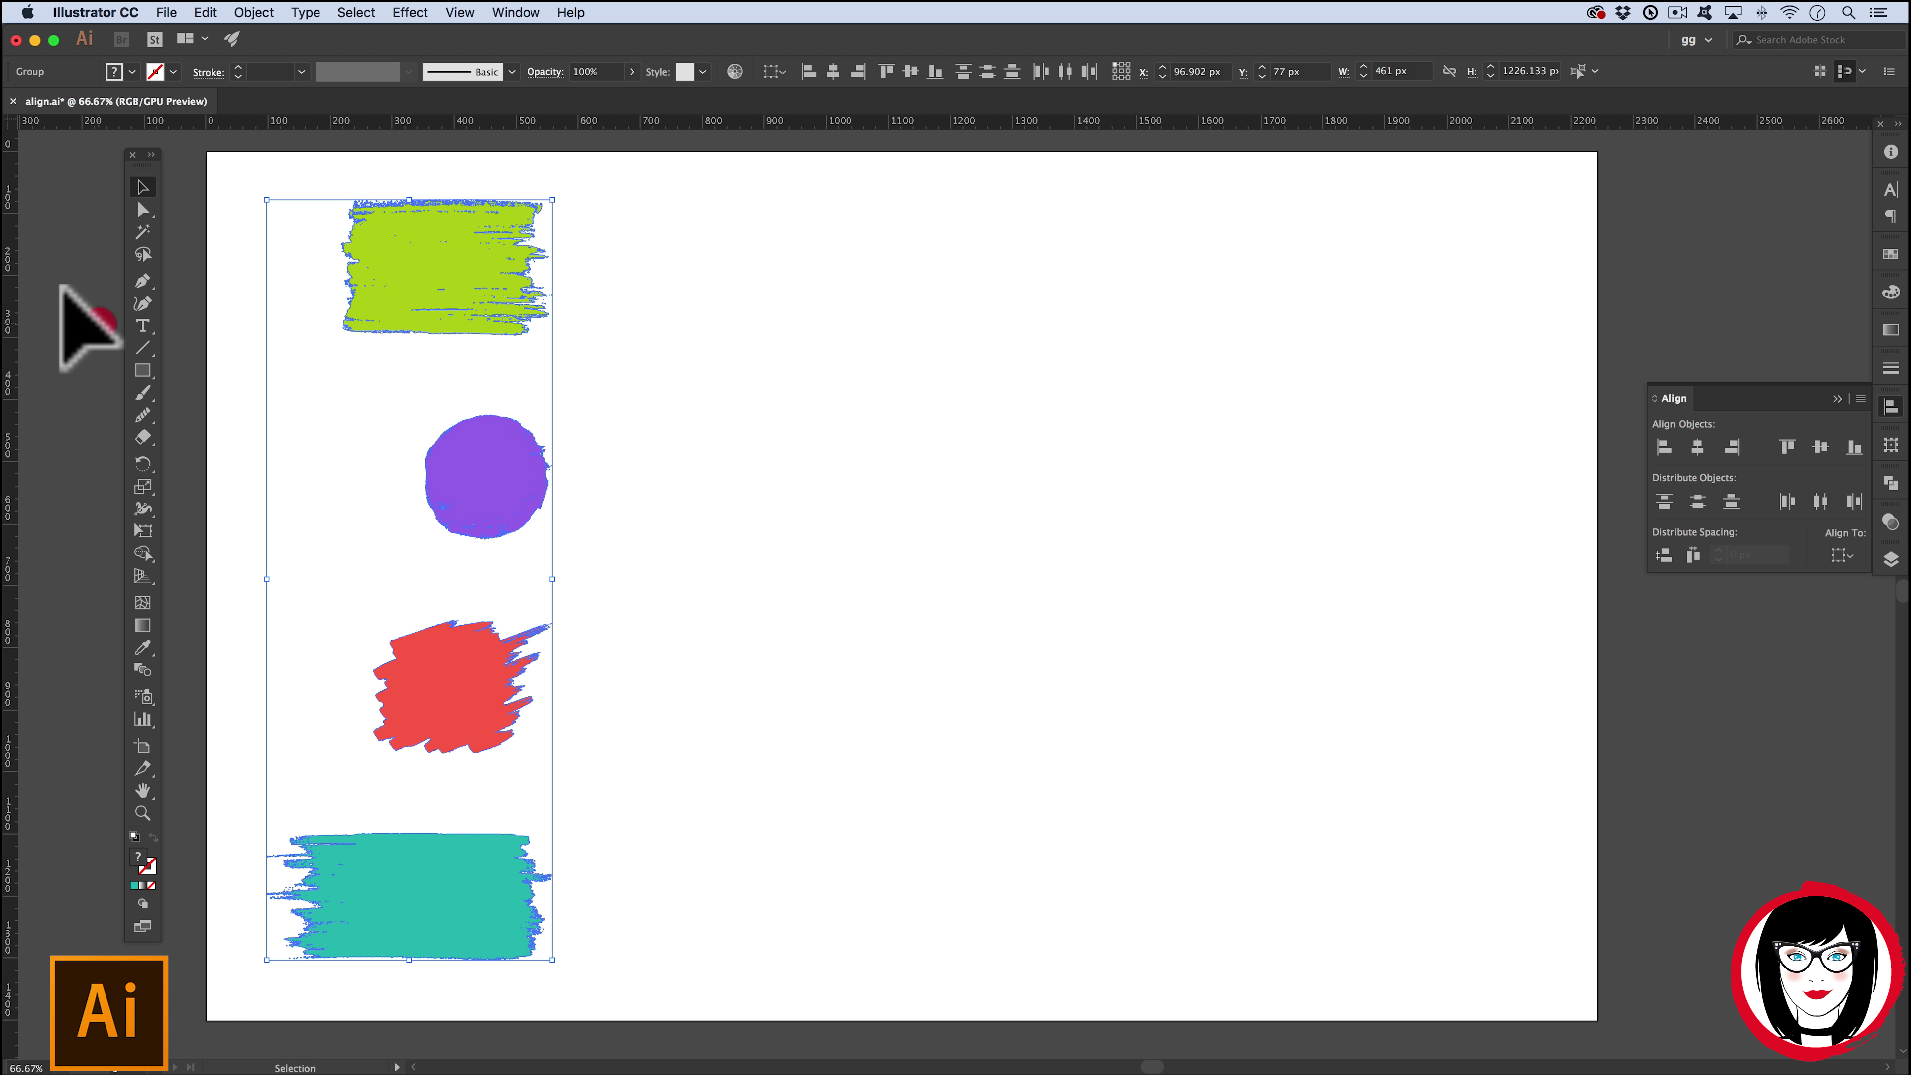
pyautogui.click(68, 310)
pyautogui.moveTo(9, 305); pyautogui.dragTo(850, 448)
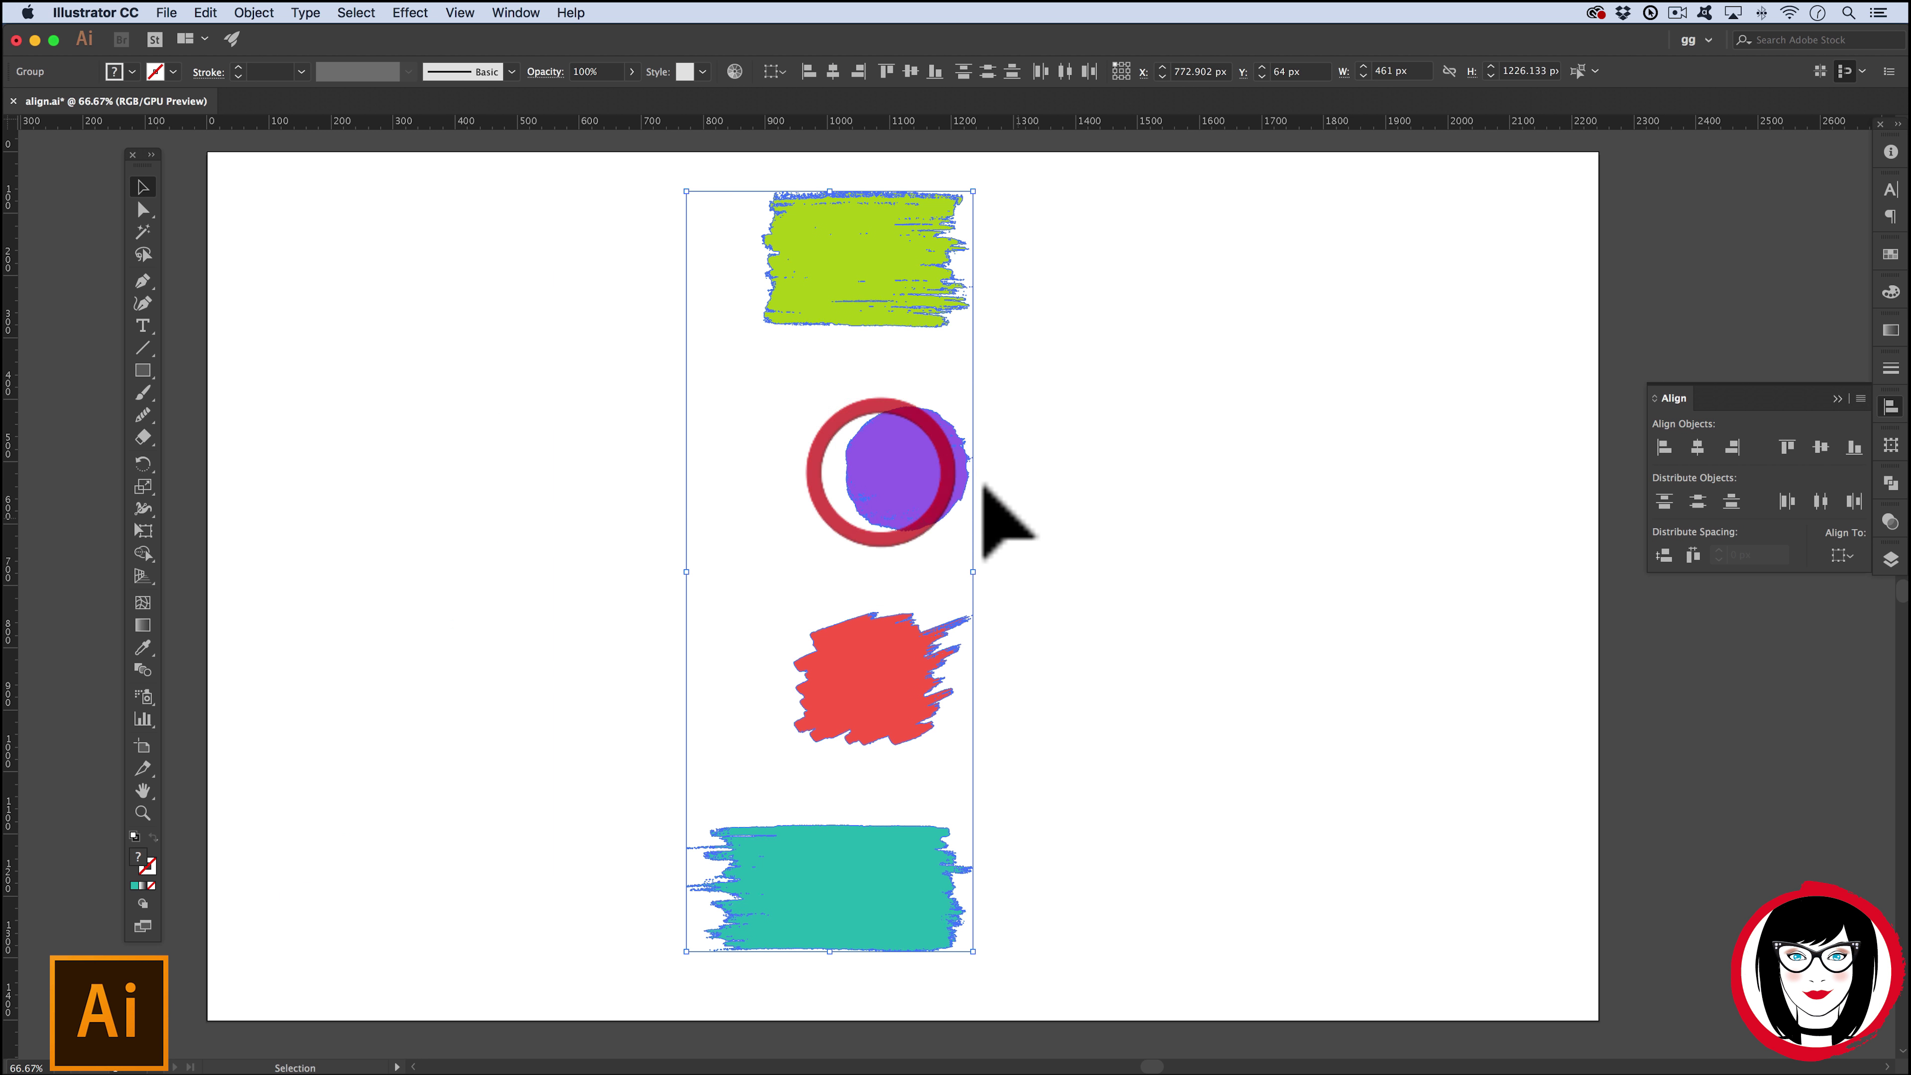
# - Align the shapes on their left edges, then horizontal centres, then right edges
pyautogui.click(1663, 445)
pyautogui.click(1697, 447)
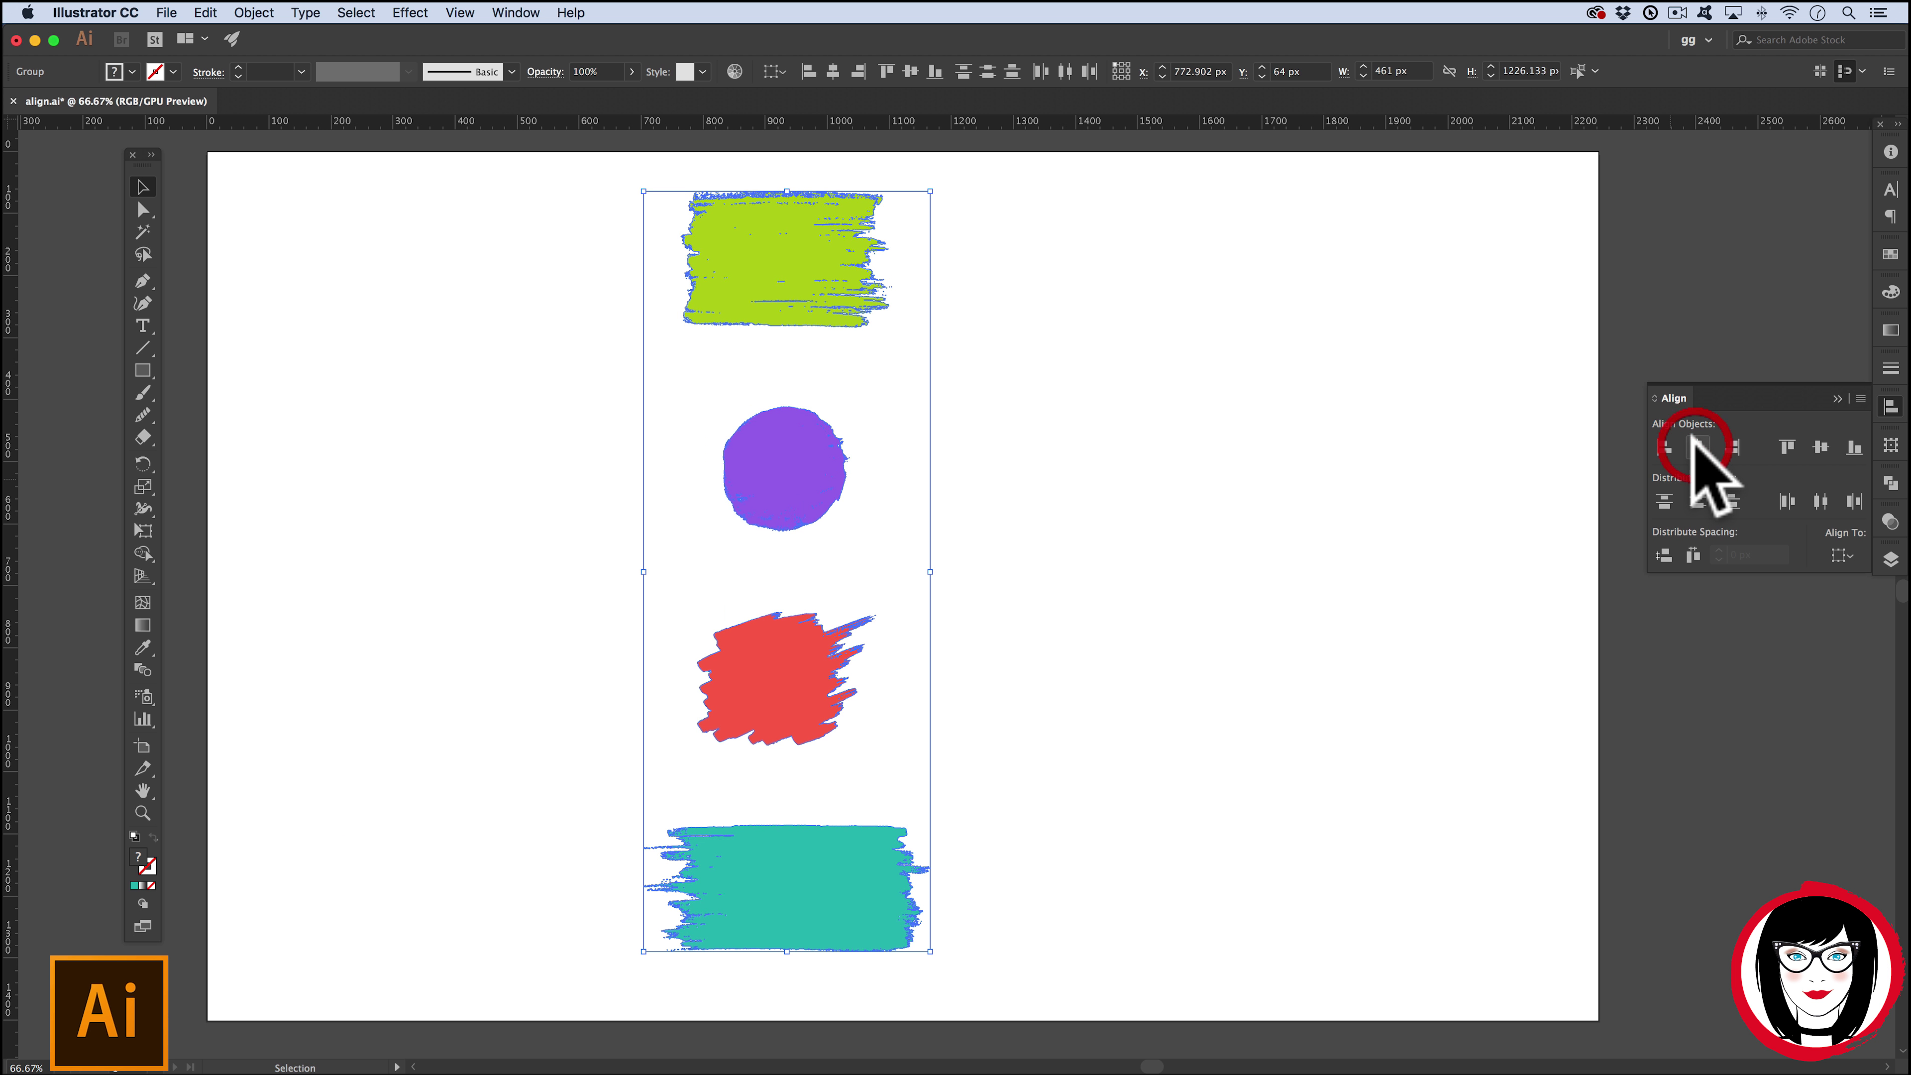
pyautogui.click(1732, 447)
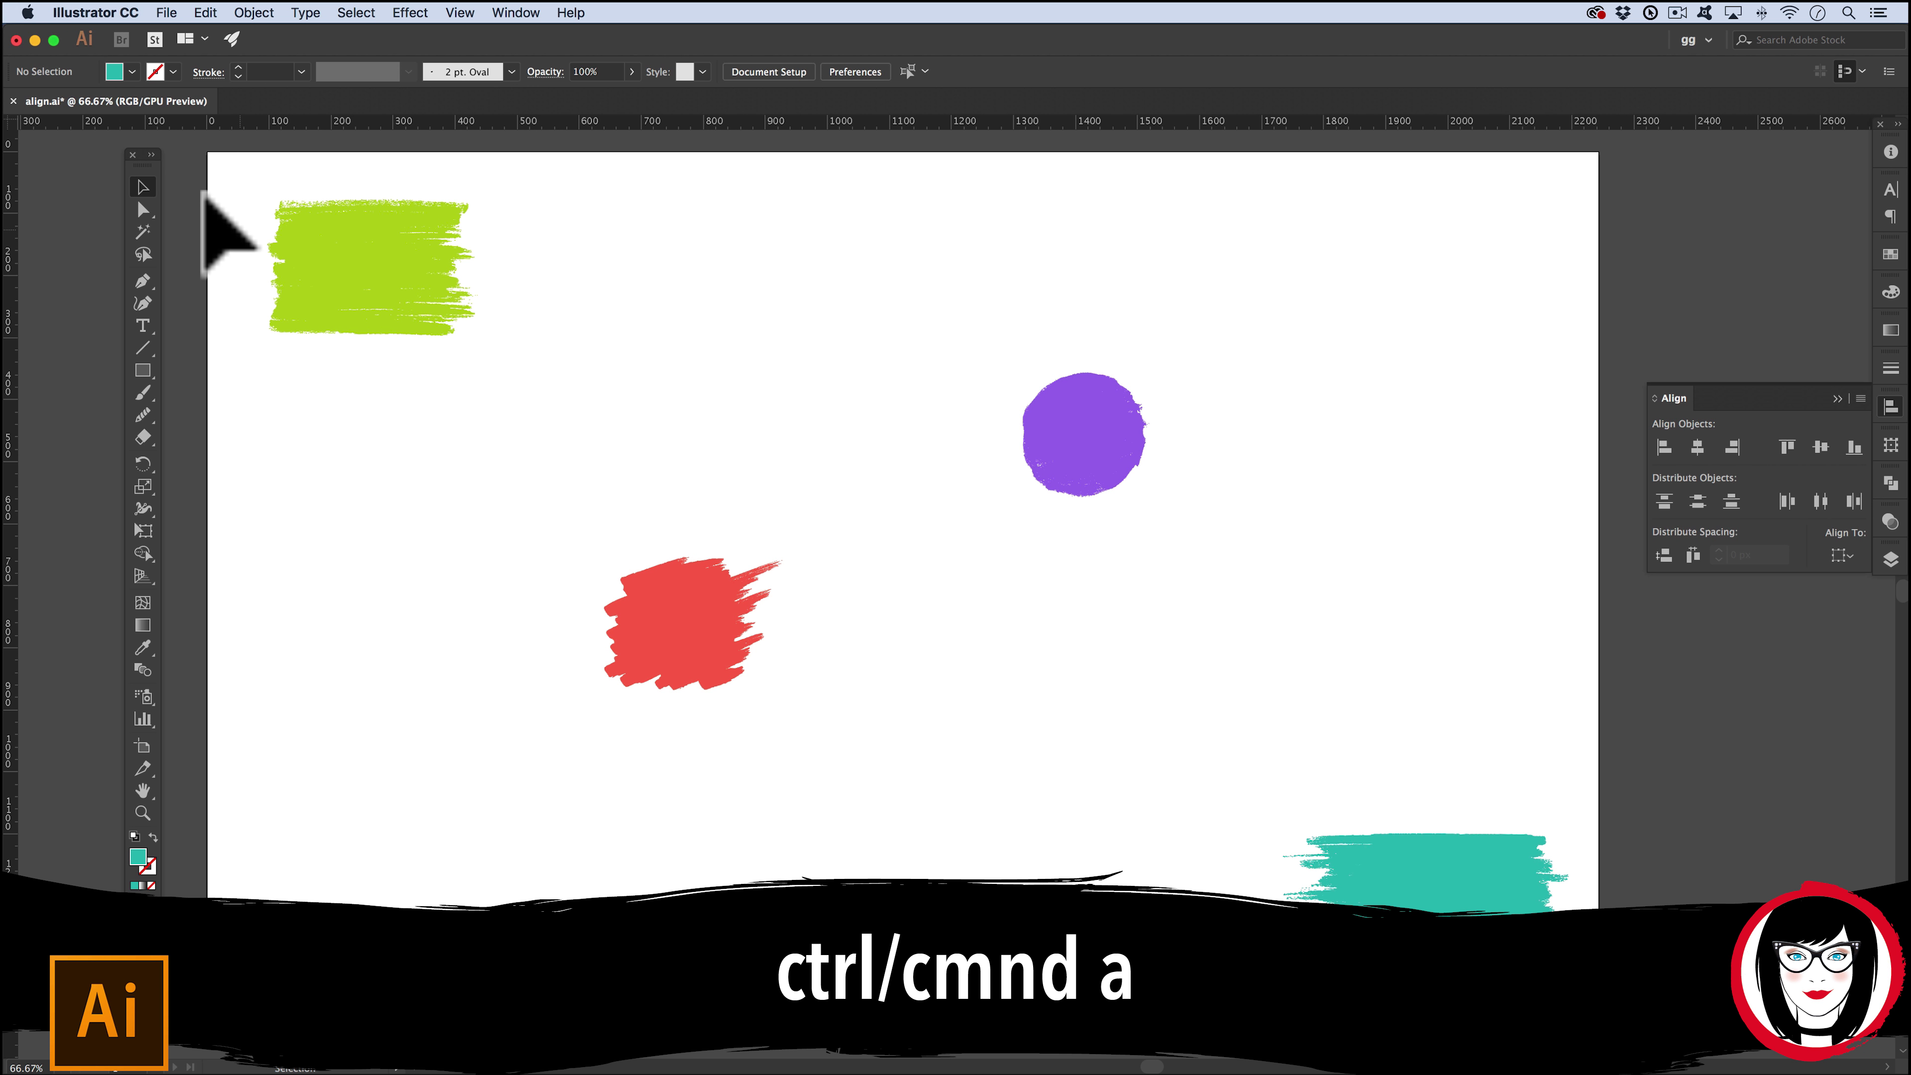
# - Select all shapes and try top, vertical centre and bottom alignment, undoing each
pyautogui.press('super+a')
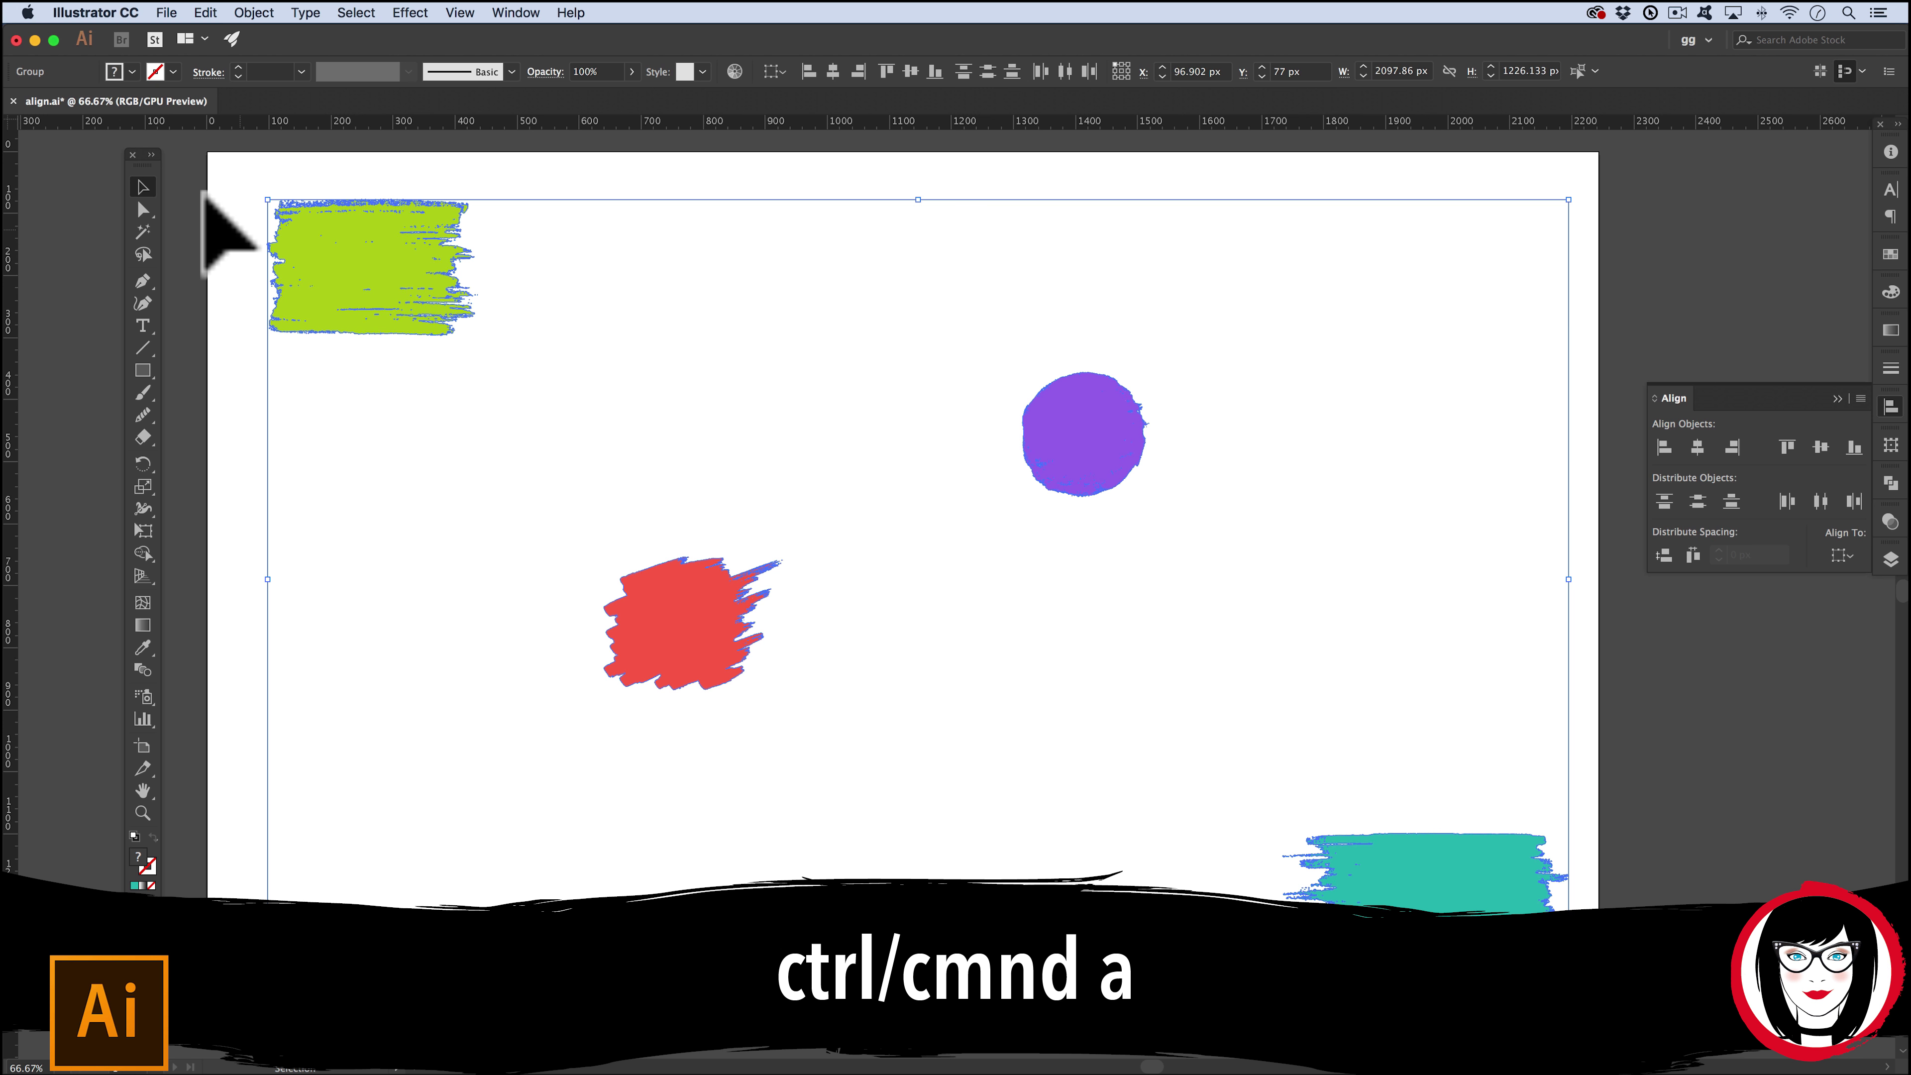
pyautogui.click(1787, 447)
pyautogui.press('super+z')
pyautogui.click(1821, 447)
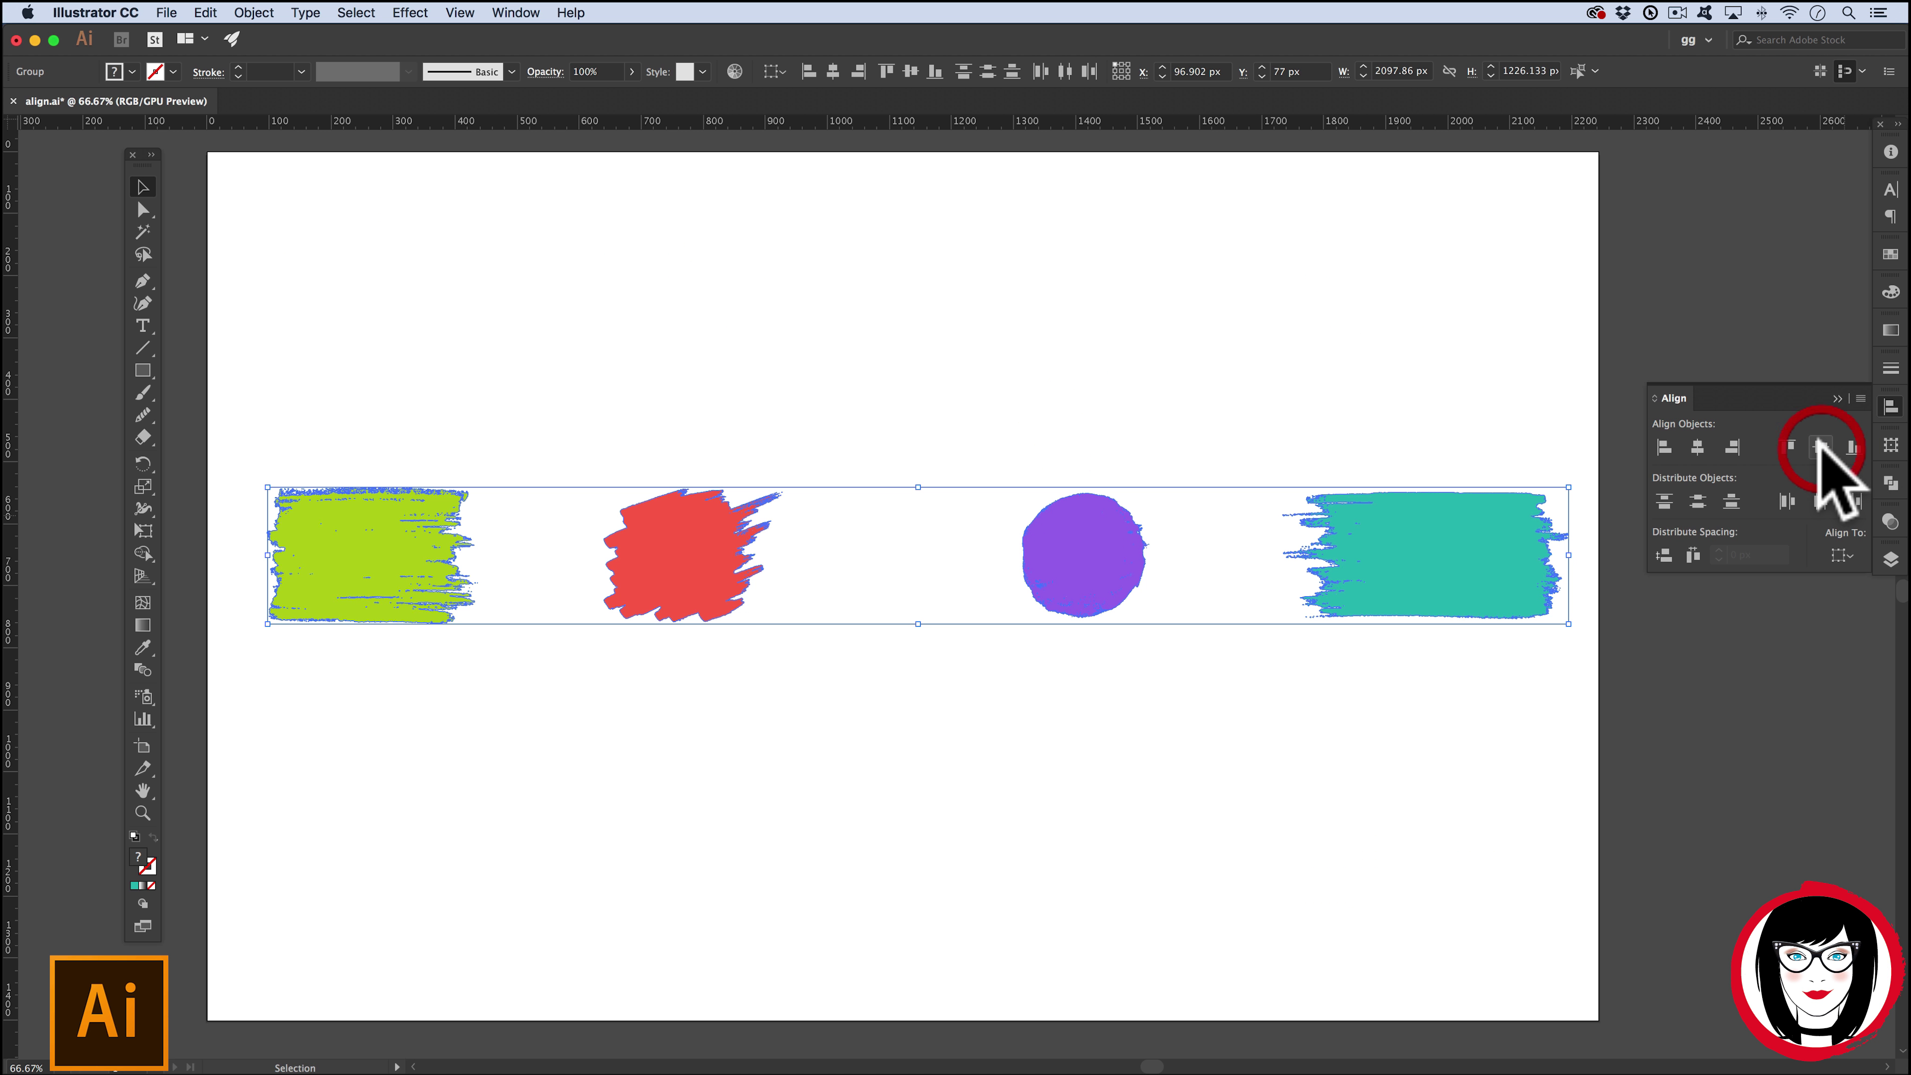
pyautogui.press('super+z')
pyautogui.click(1854, 447)
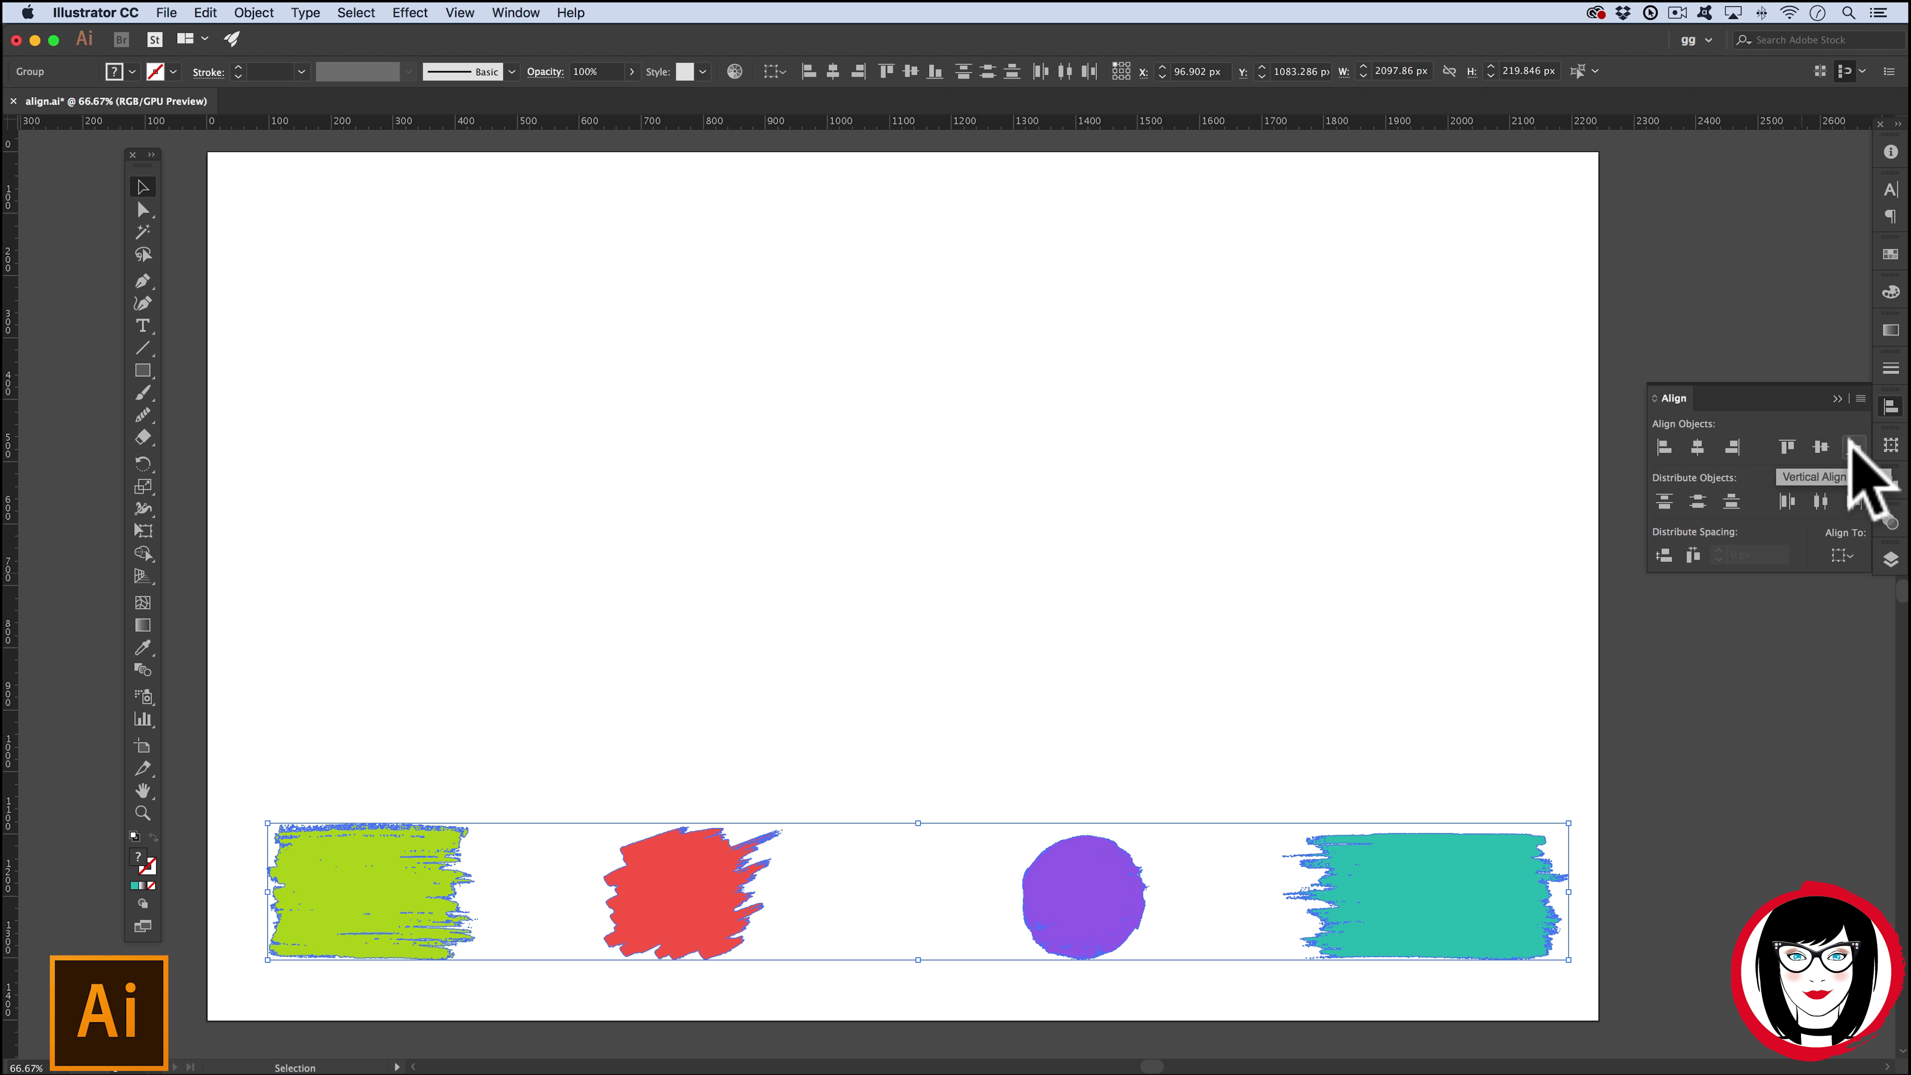
pyautogui.press('super+z')
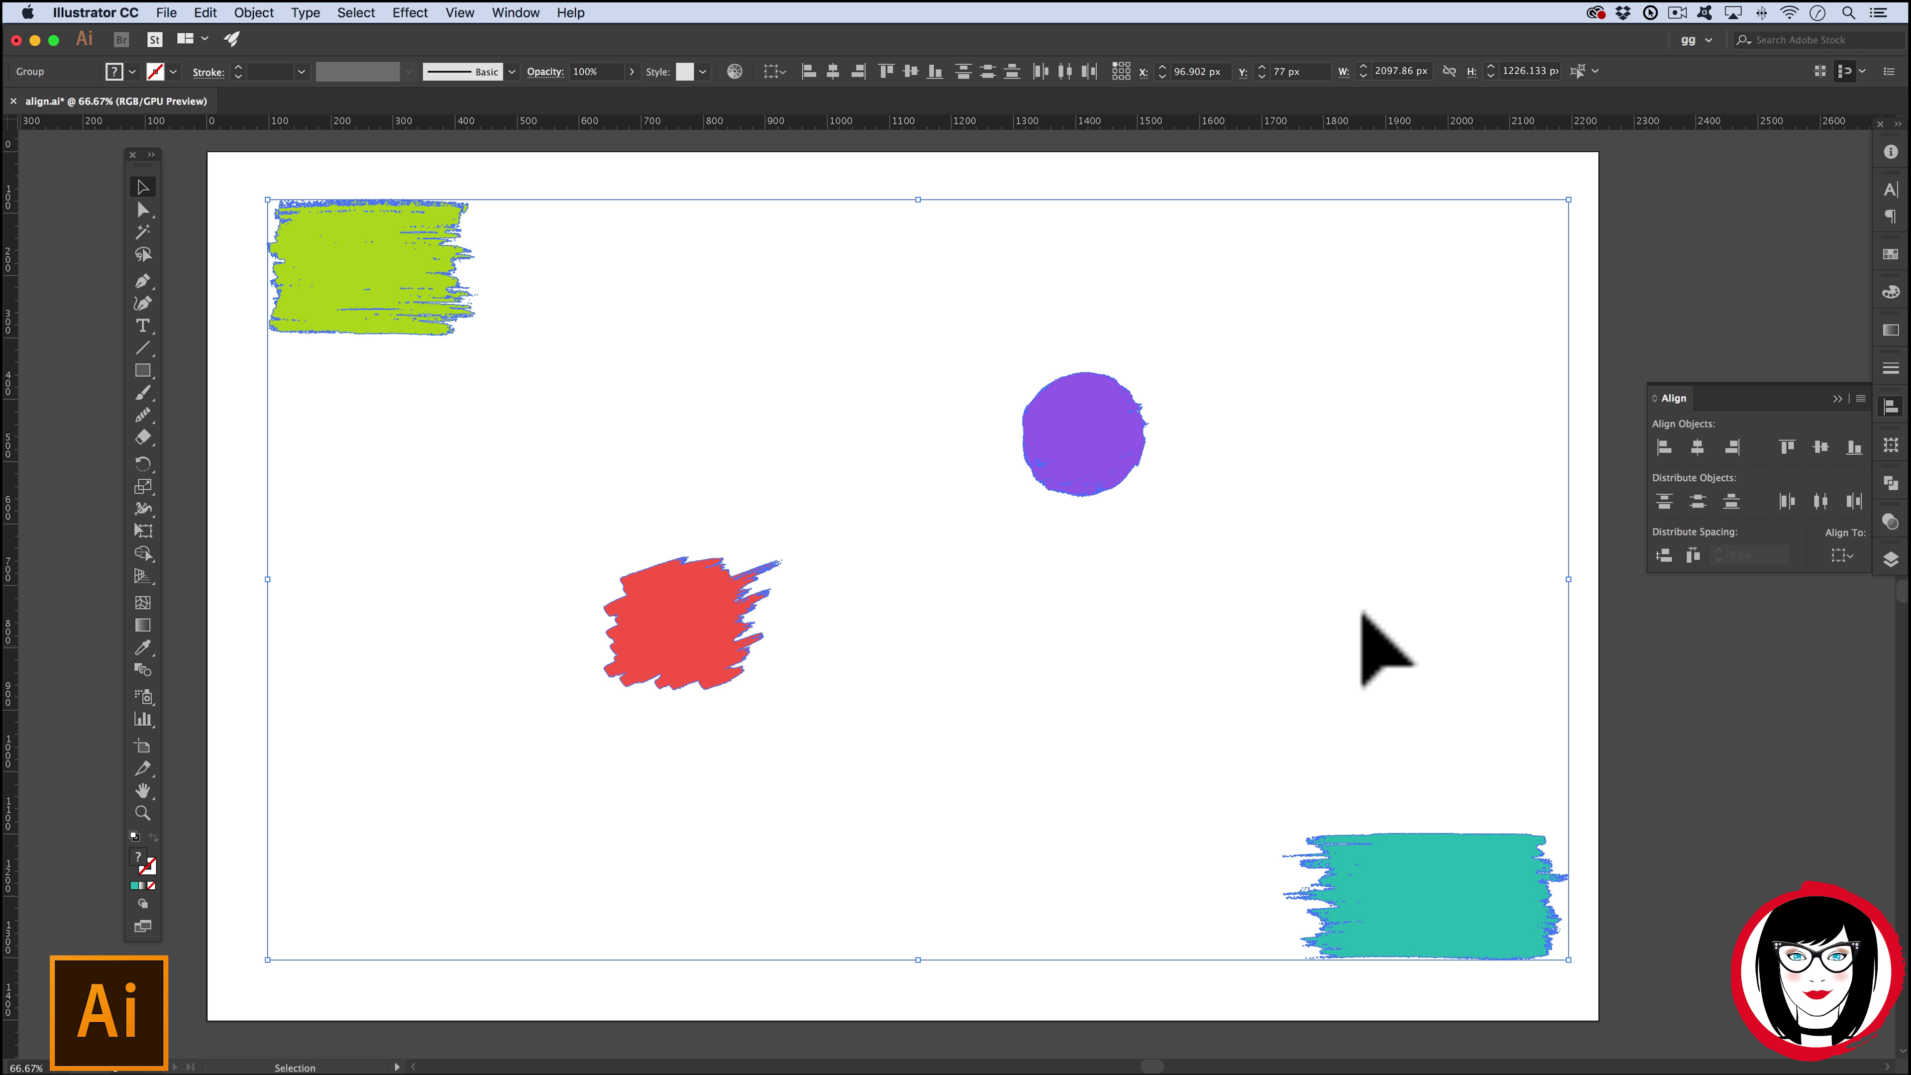
# - Switch the Align To reference to Align to Artboard
pyautogui.click(1843, 555)
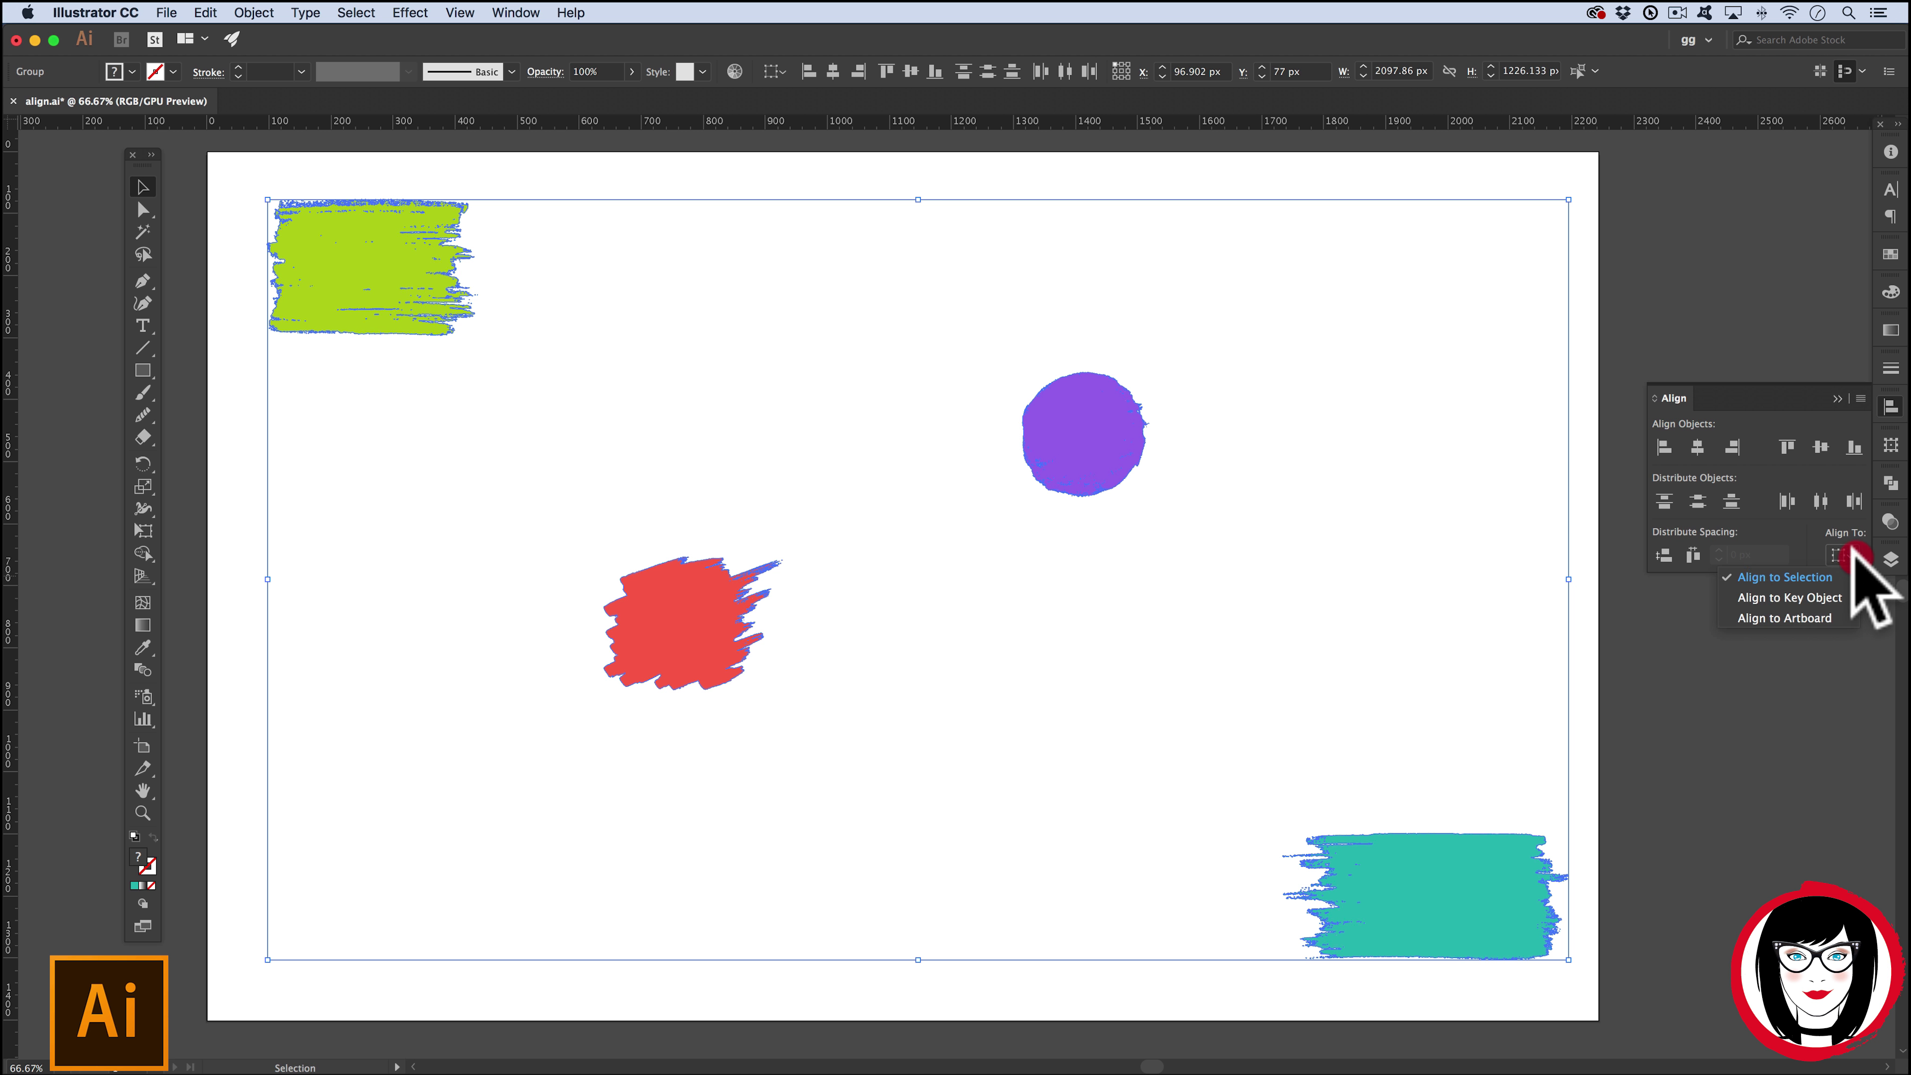
pyautogui.click(1820, 618)
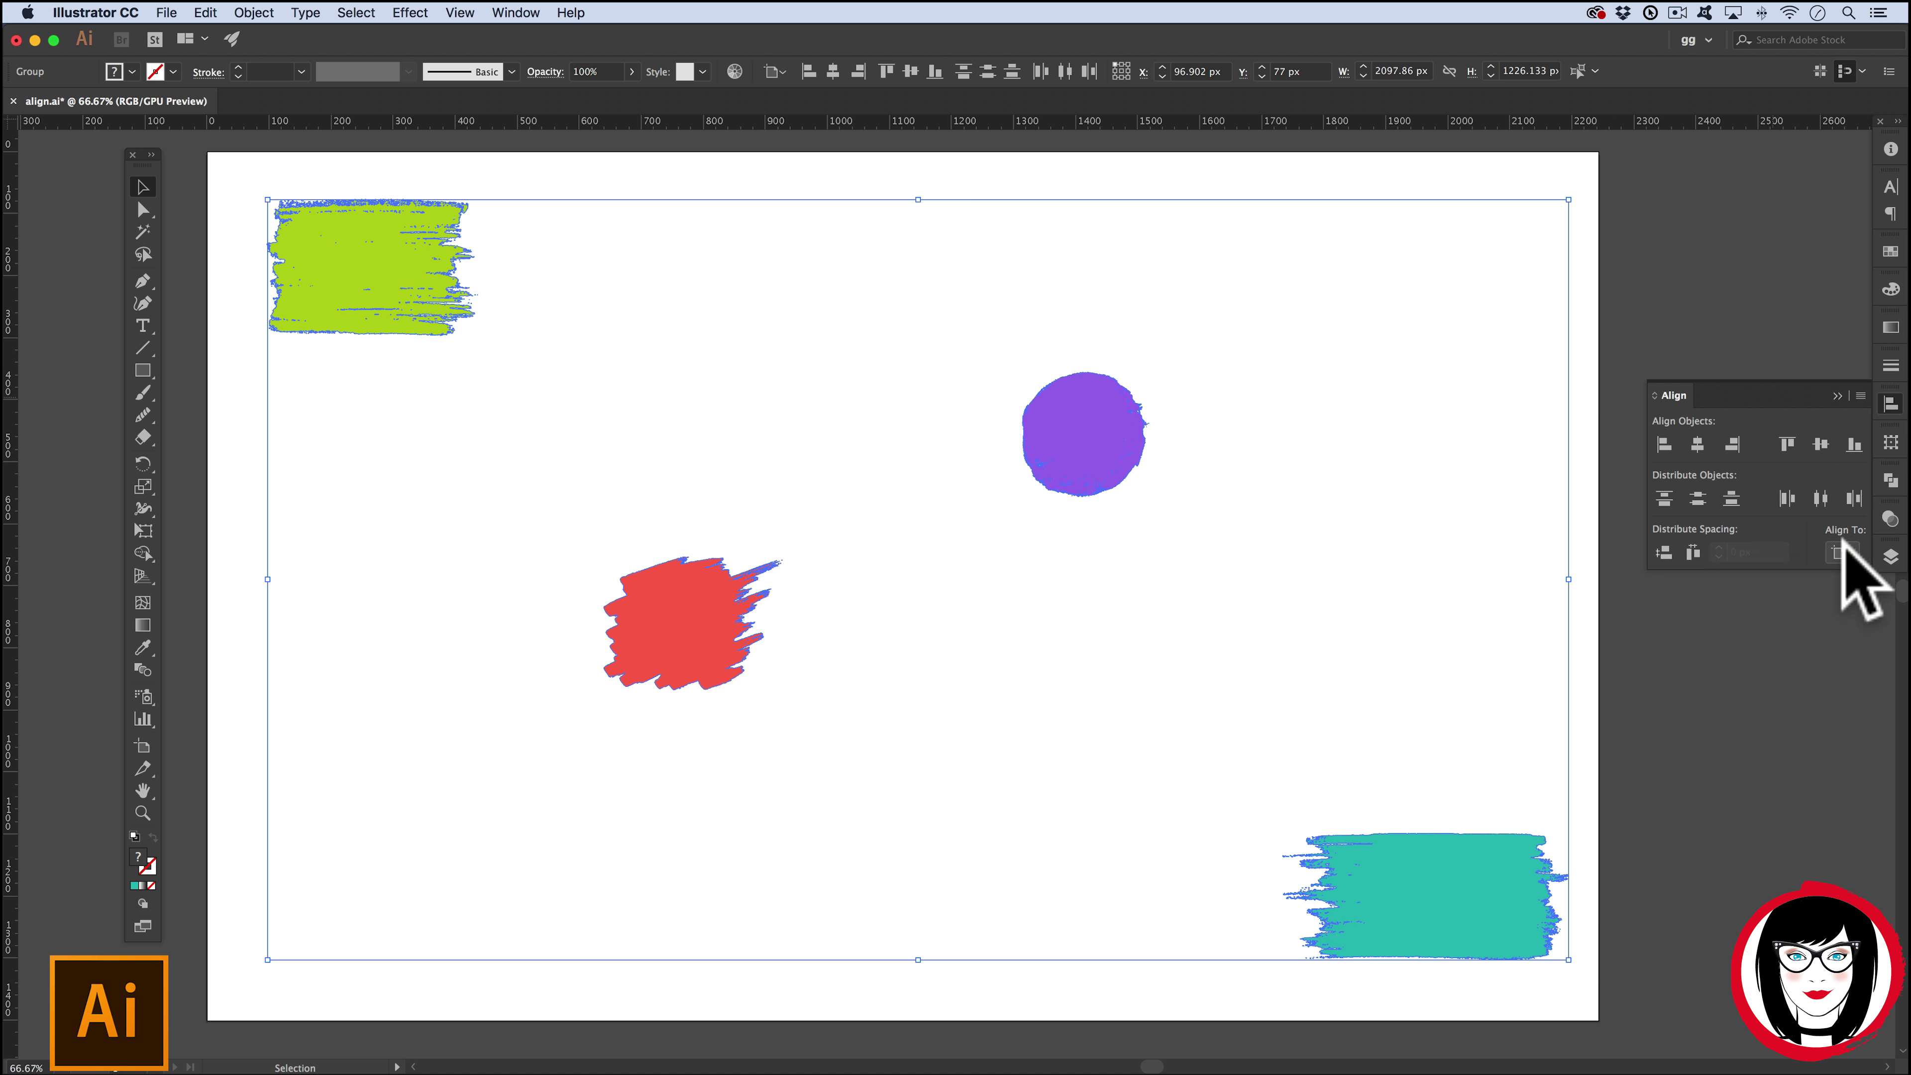
pyautogui.click(1842, 553)
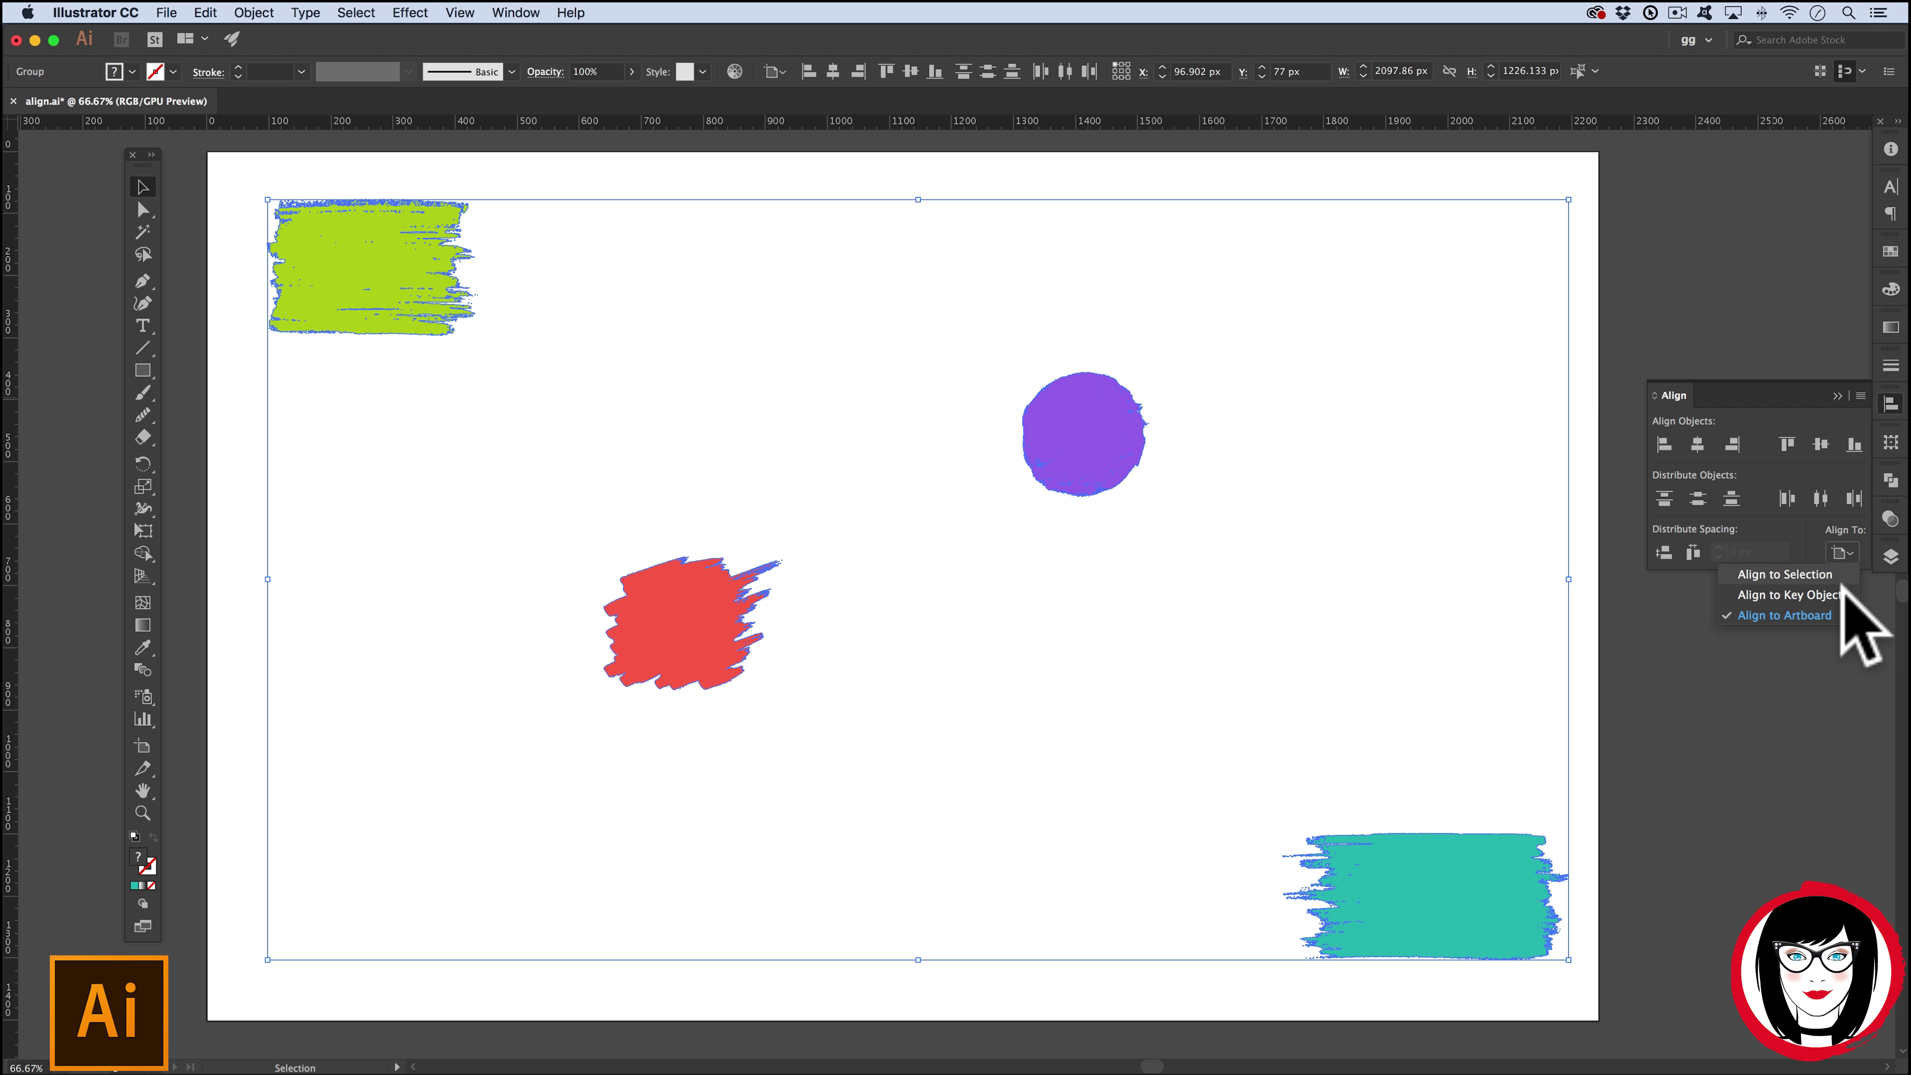
pyautogui.click(1836, 614)
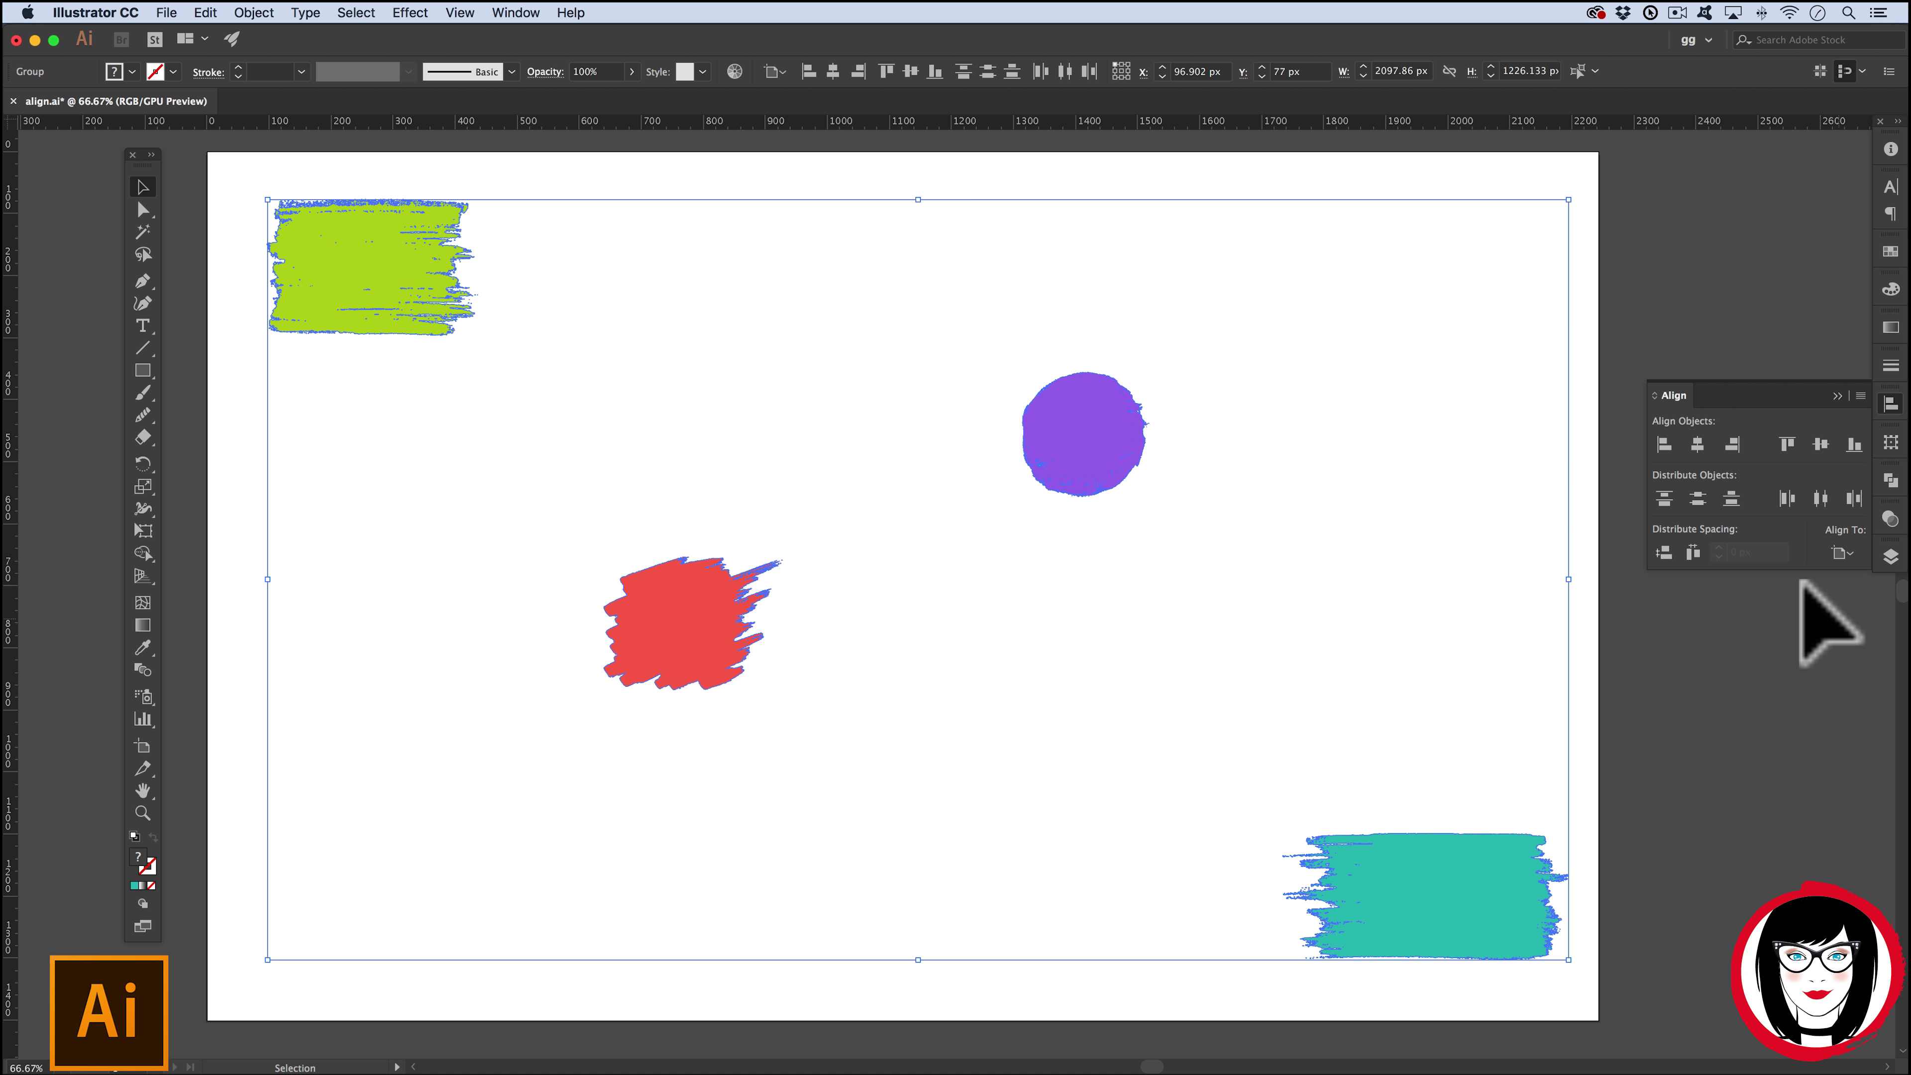
# - Move the strokes to the artboard's top, then bottom, then vertical centre
pyautogui.click(1787, 444)
pyautogui.scroll(2, 1635, 332)
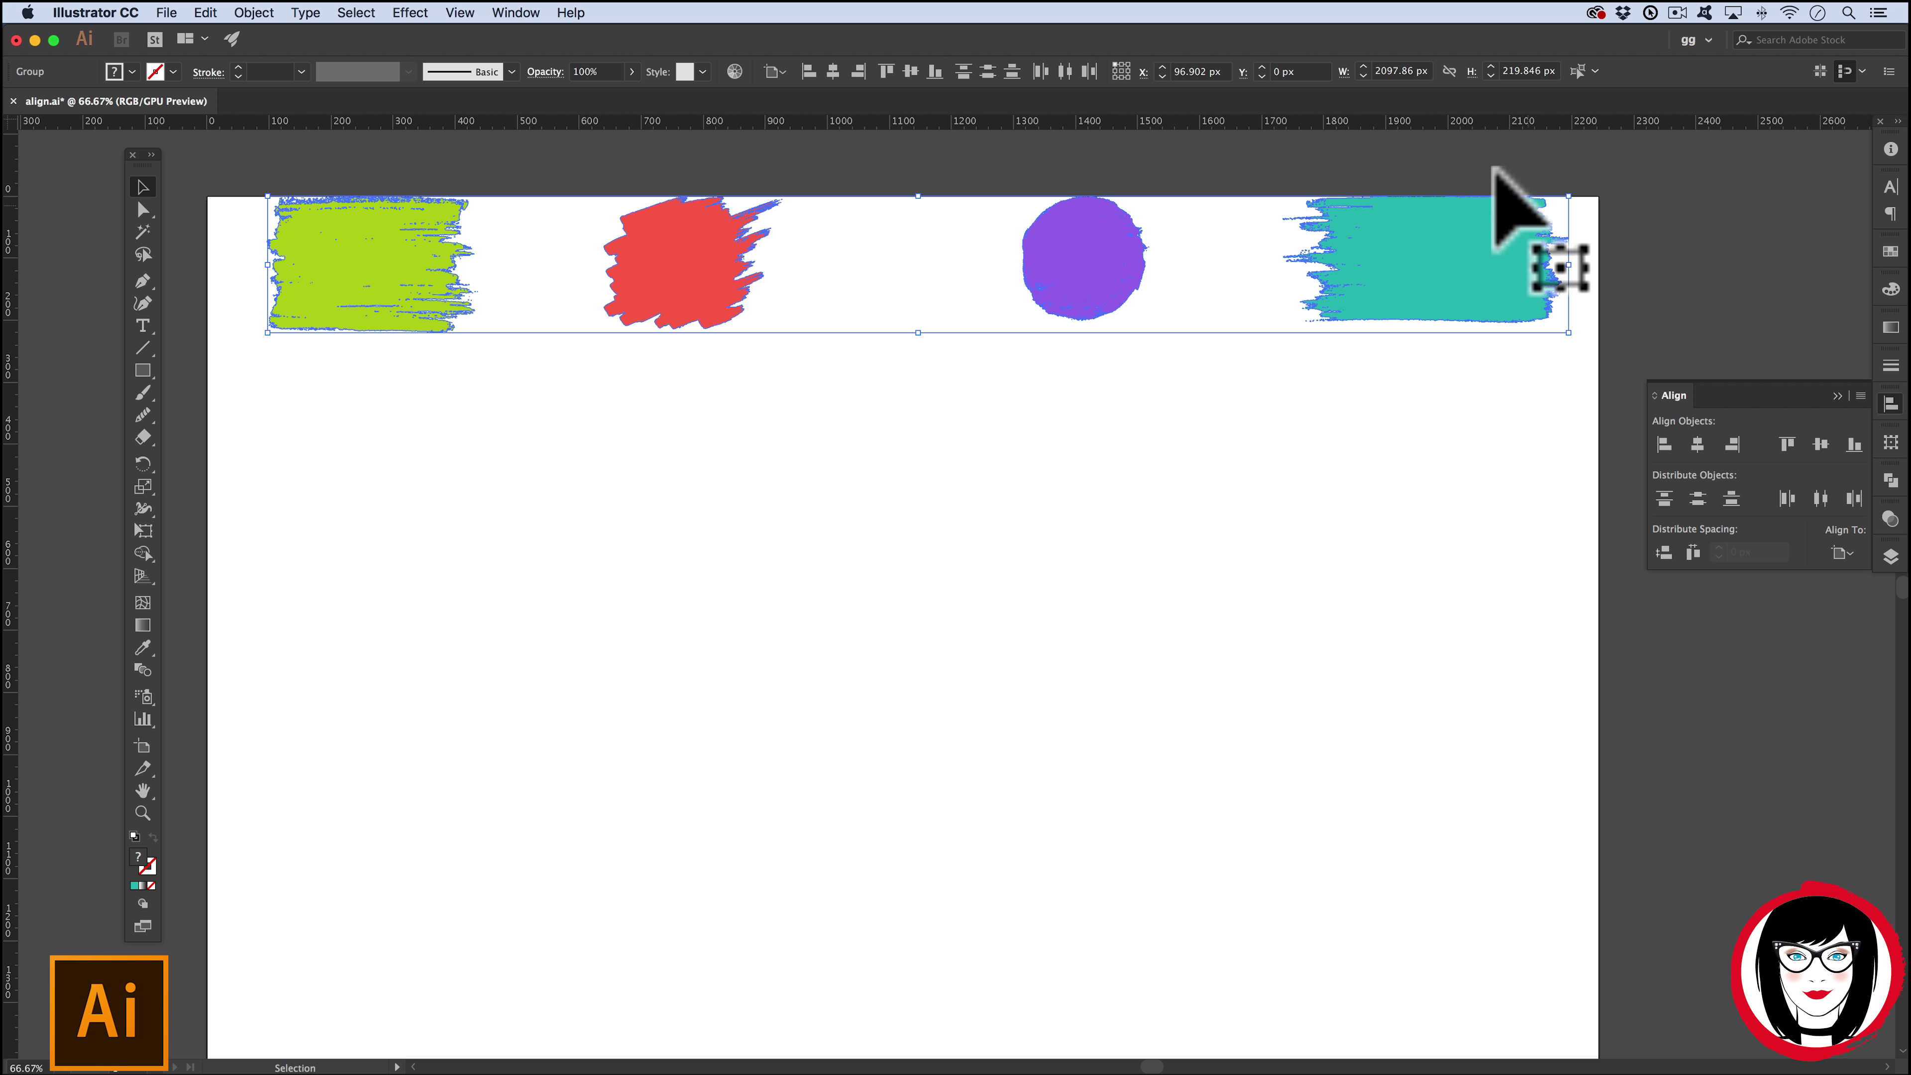
pyautogui.click(1854, 445)
pyautogui.scroll(-2, 1493, 536)
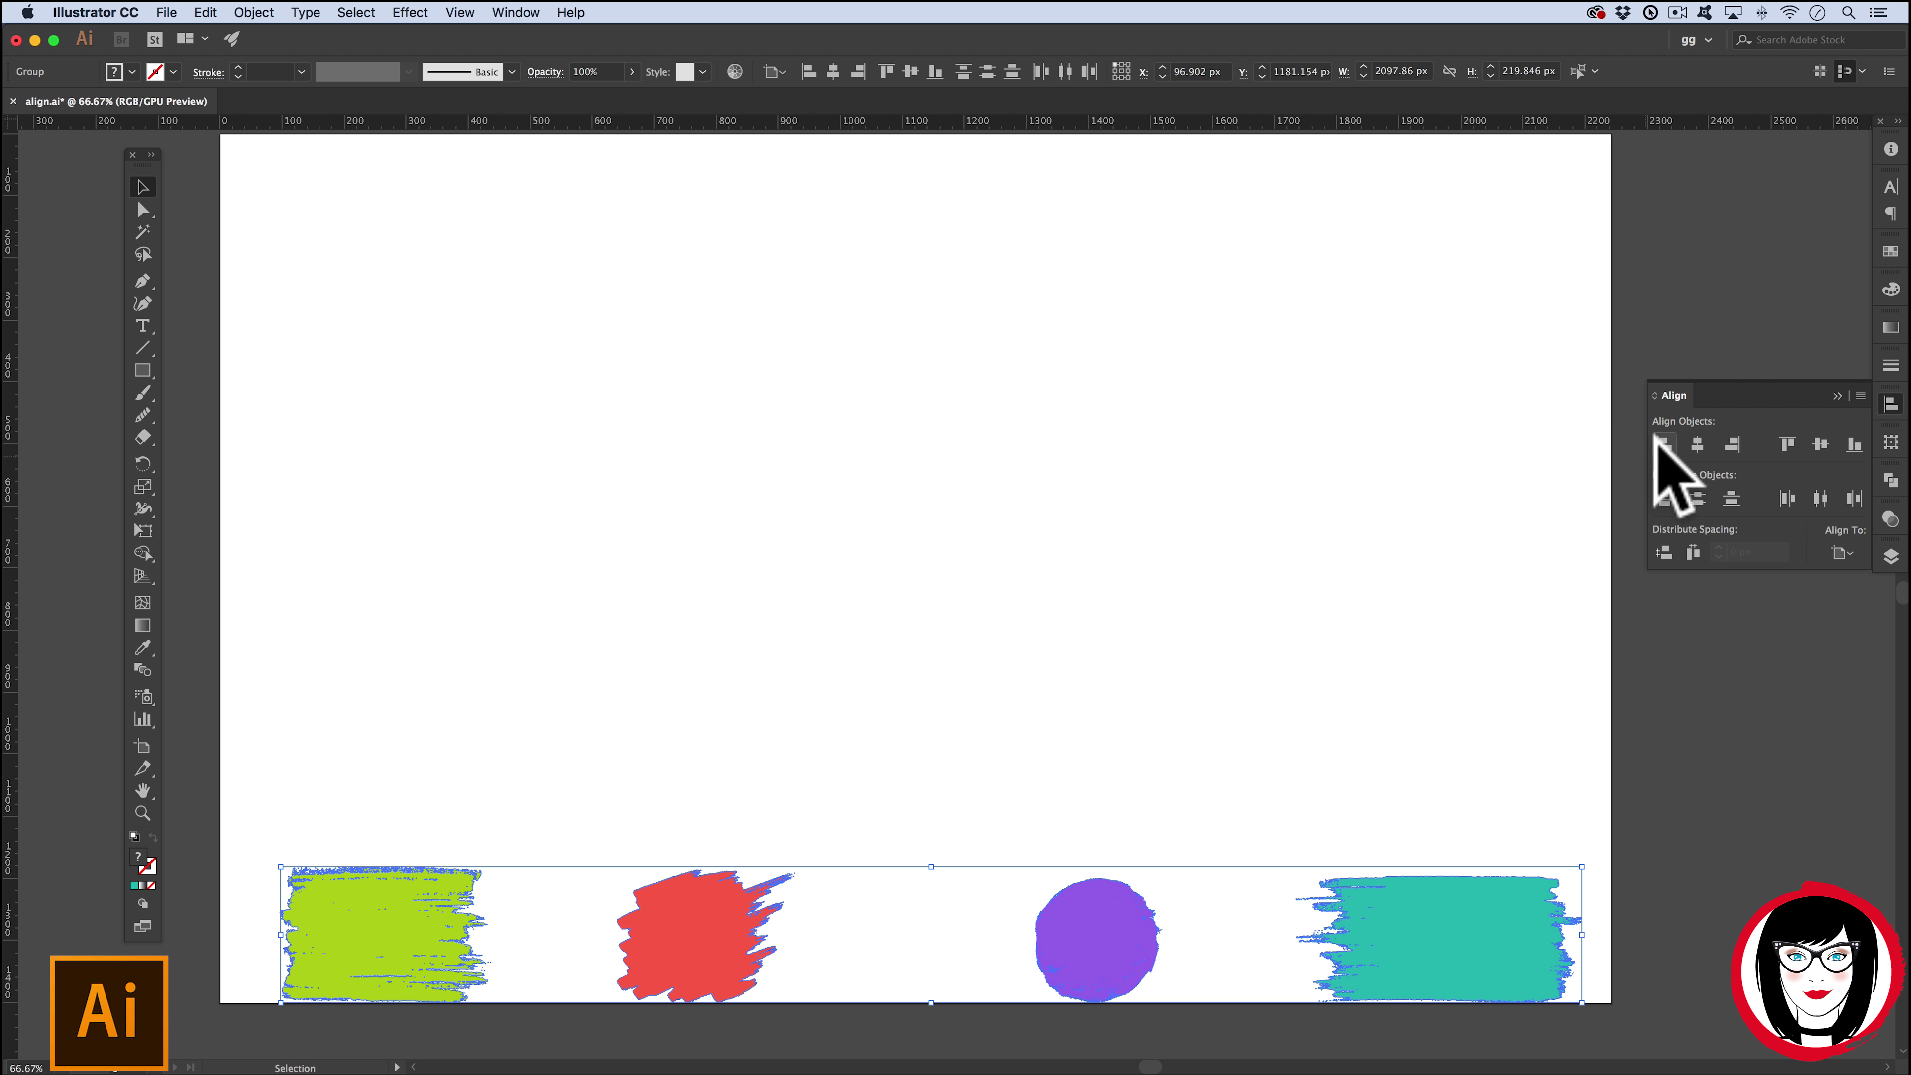
pyautogui.click(1821, 445)
pyautogui.scroll(1, 887, 213)
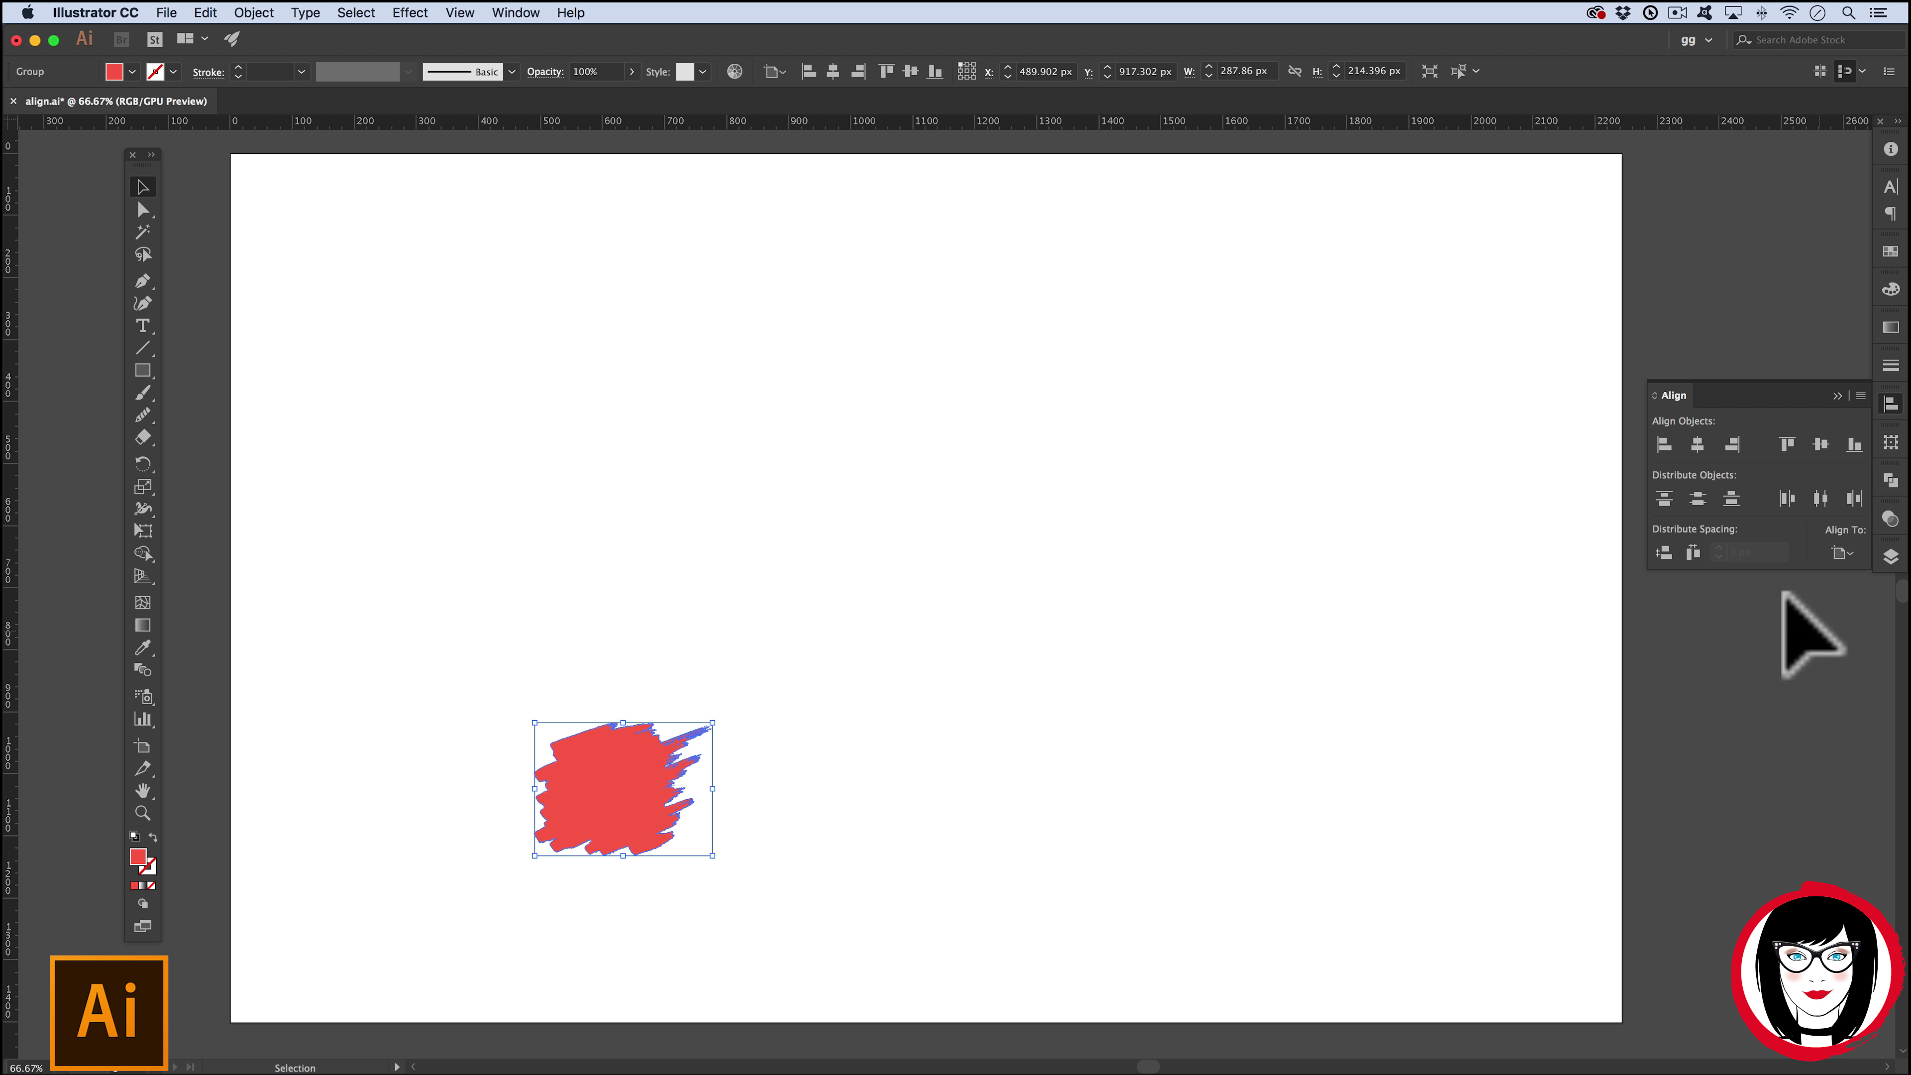
# - With Align to Artboard set, centre the red stroke horizontally and vertically on the artboard
pyautogui.click(1841, 557)
pyautogui.click(1826, 610)
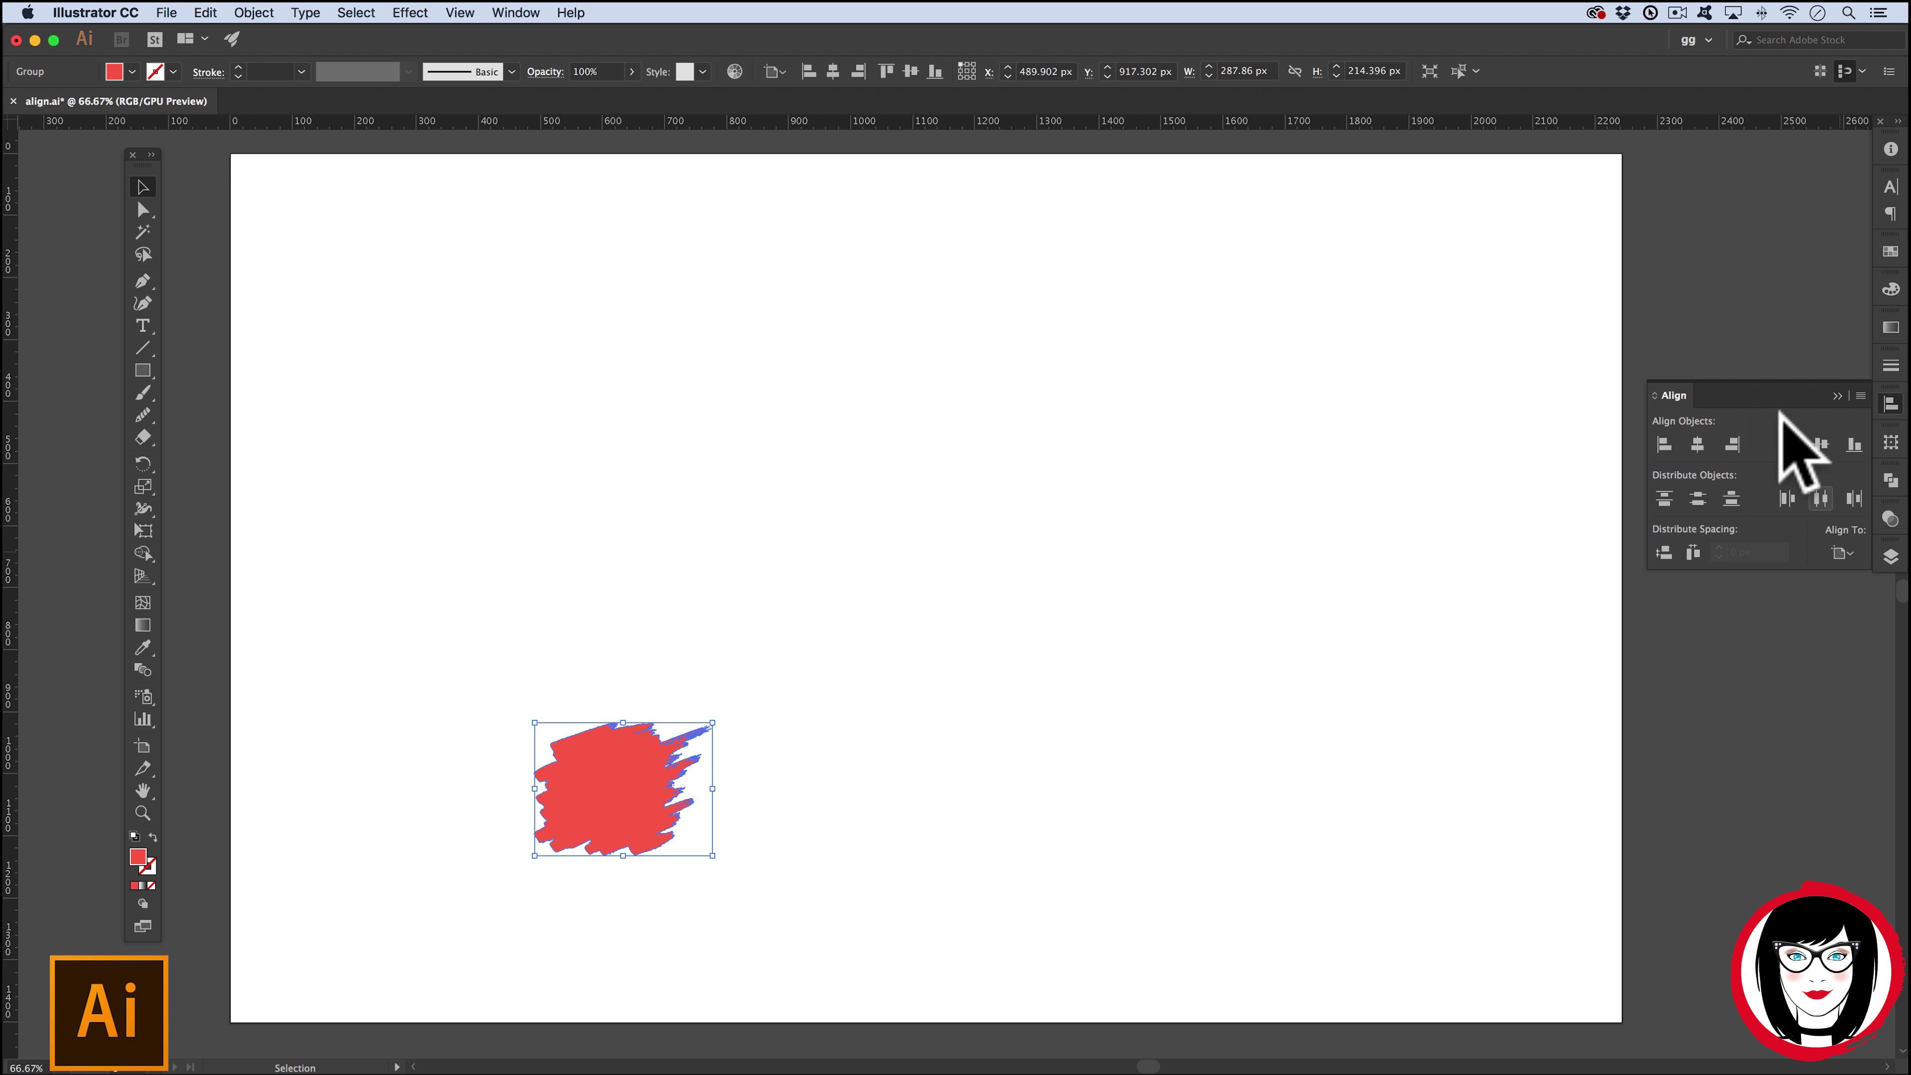
pyautogui.click(1697, 444)
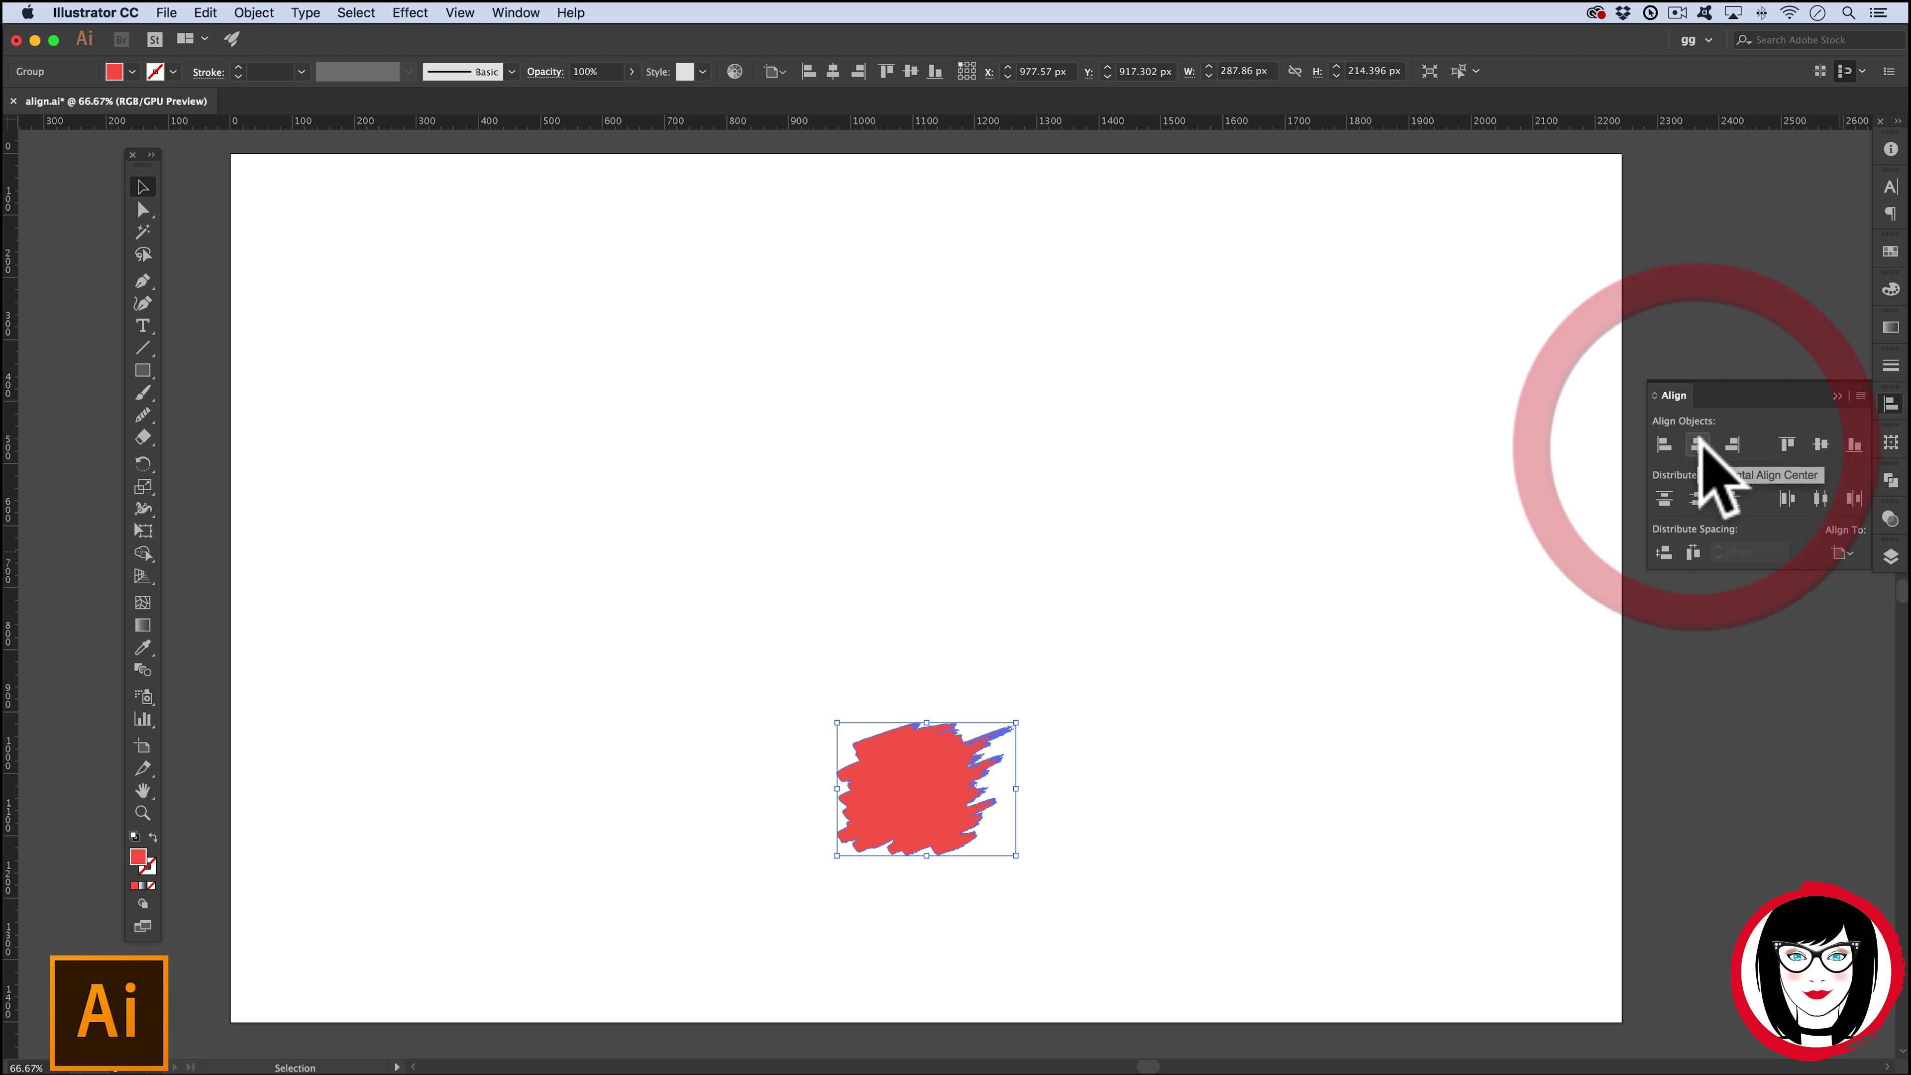
pyautogui.click(1821, 443)
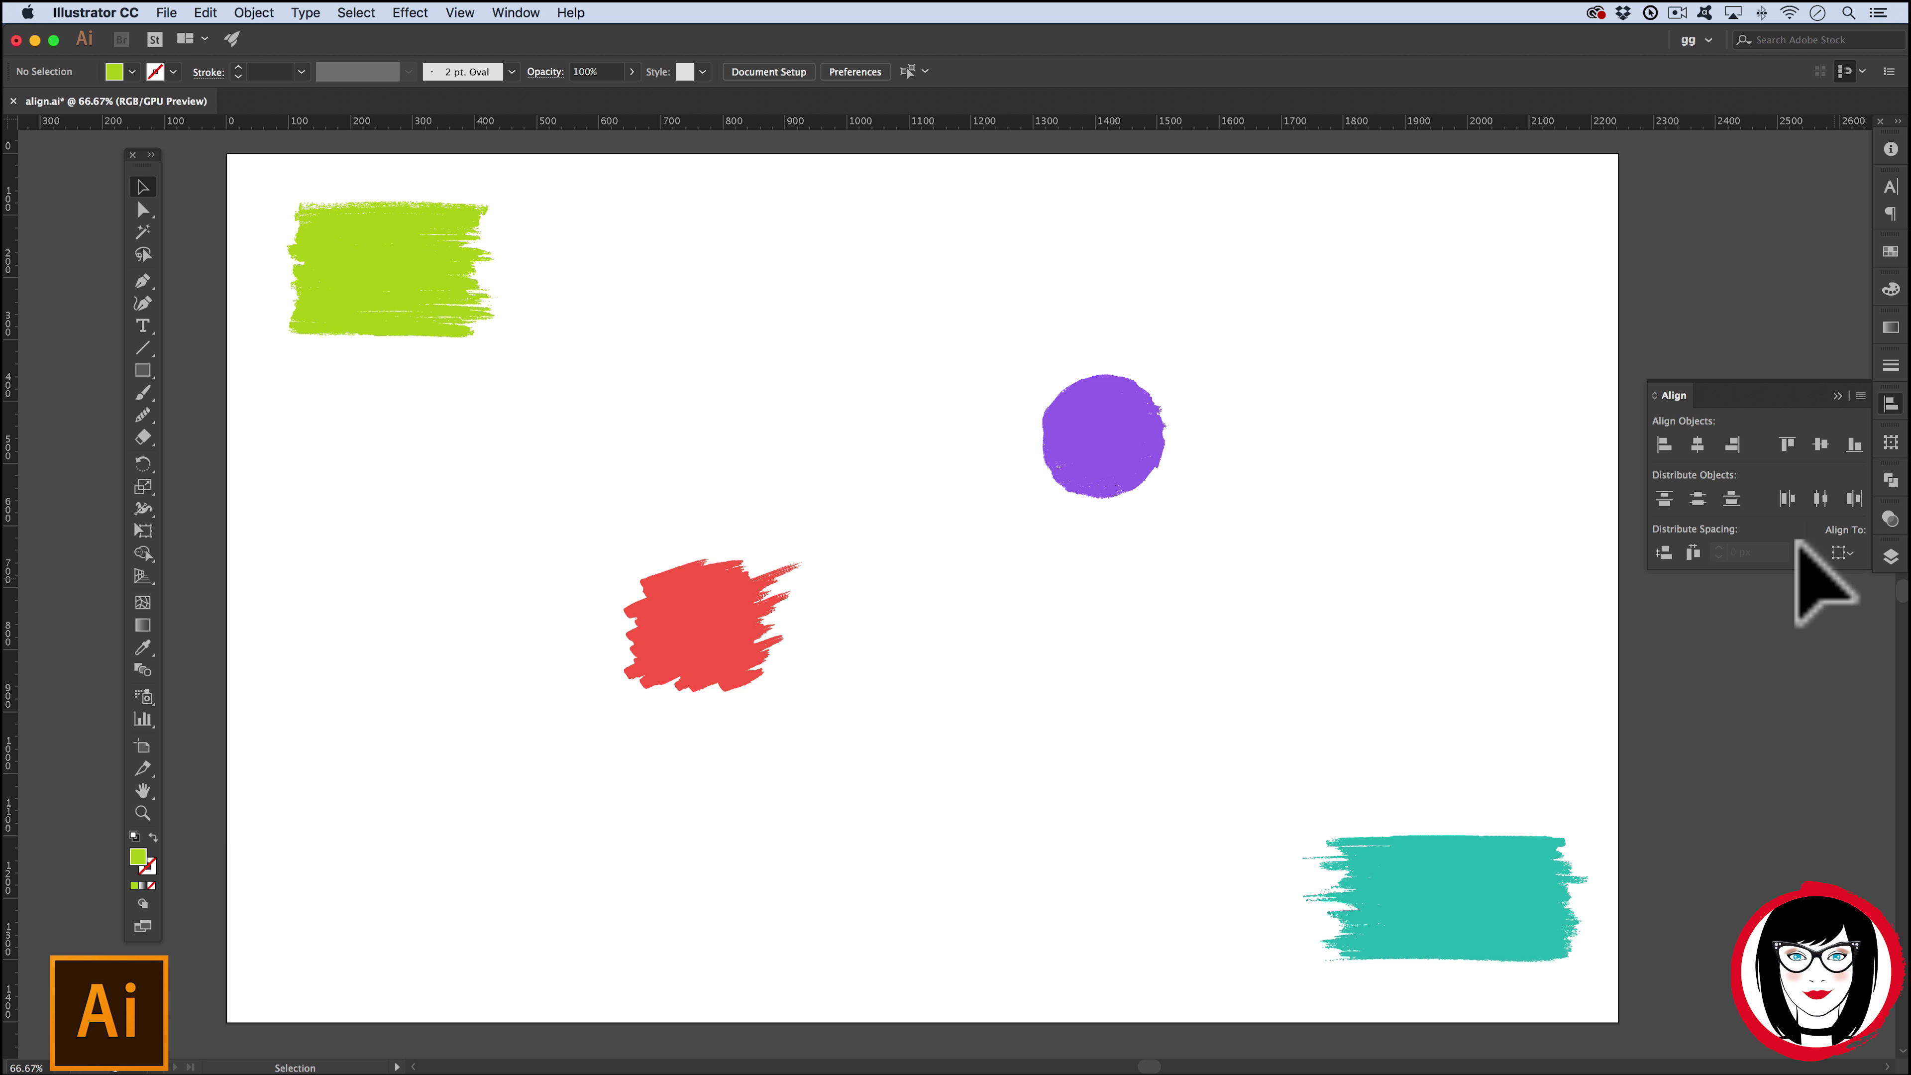
pyautogui.click(1842, 552)
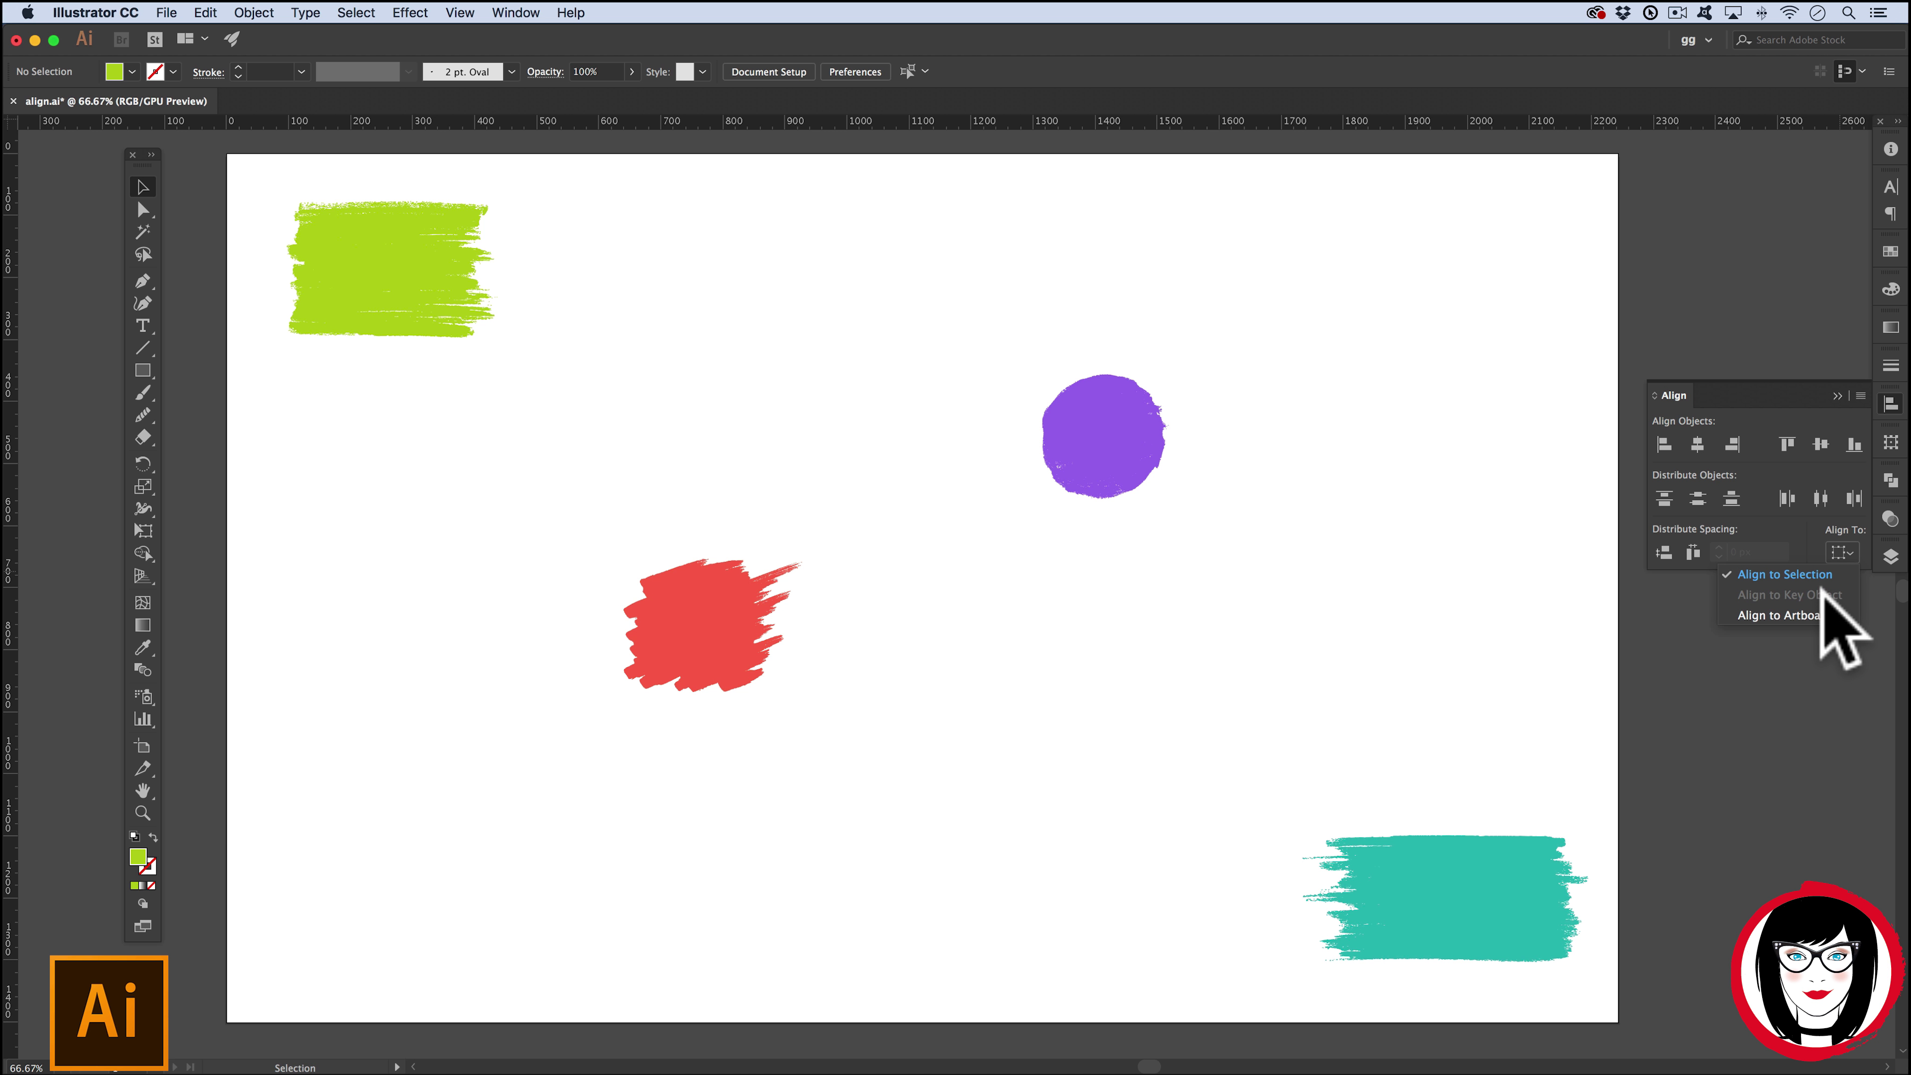
pyautogui.click(1419, 516)
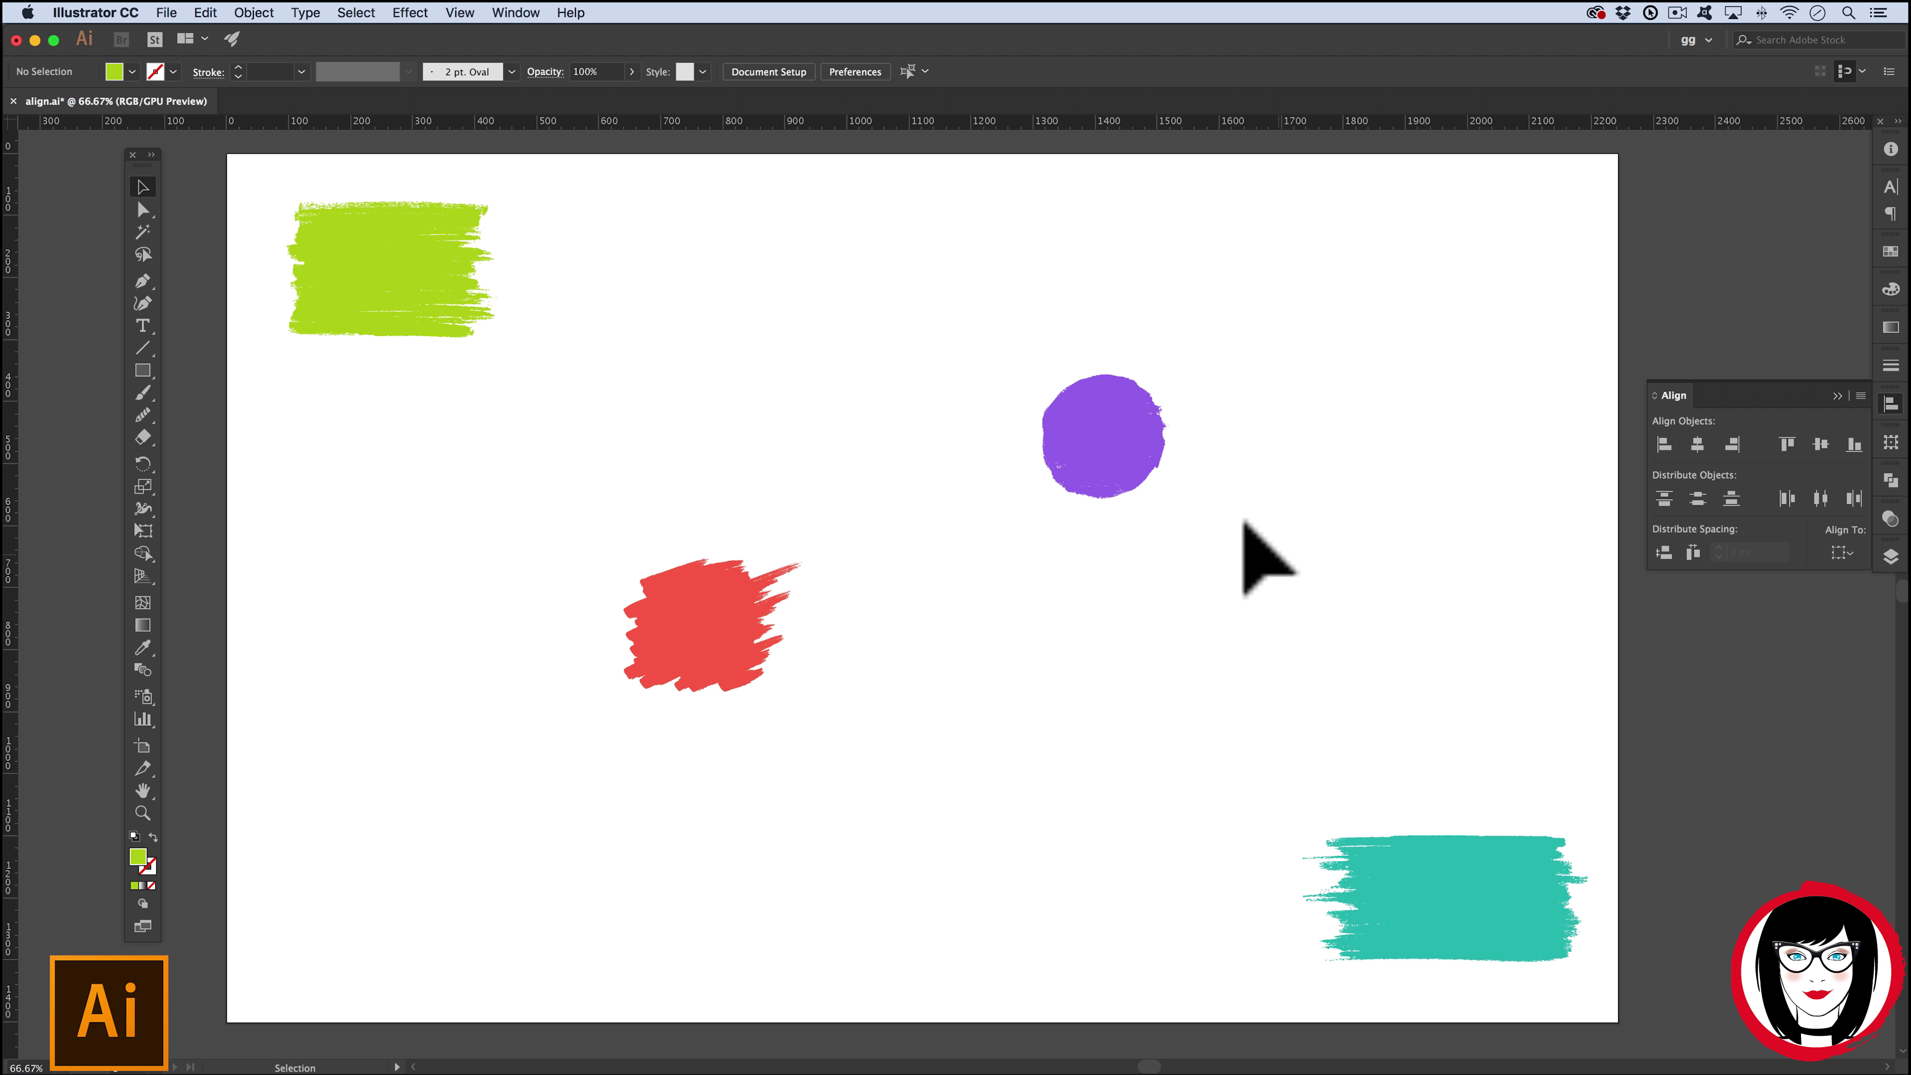
pyautogui.press('super+a')
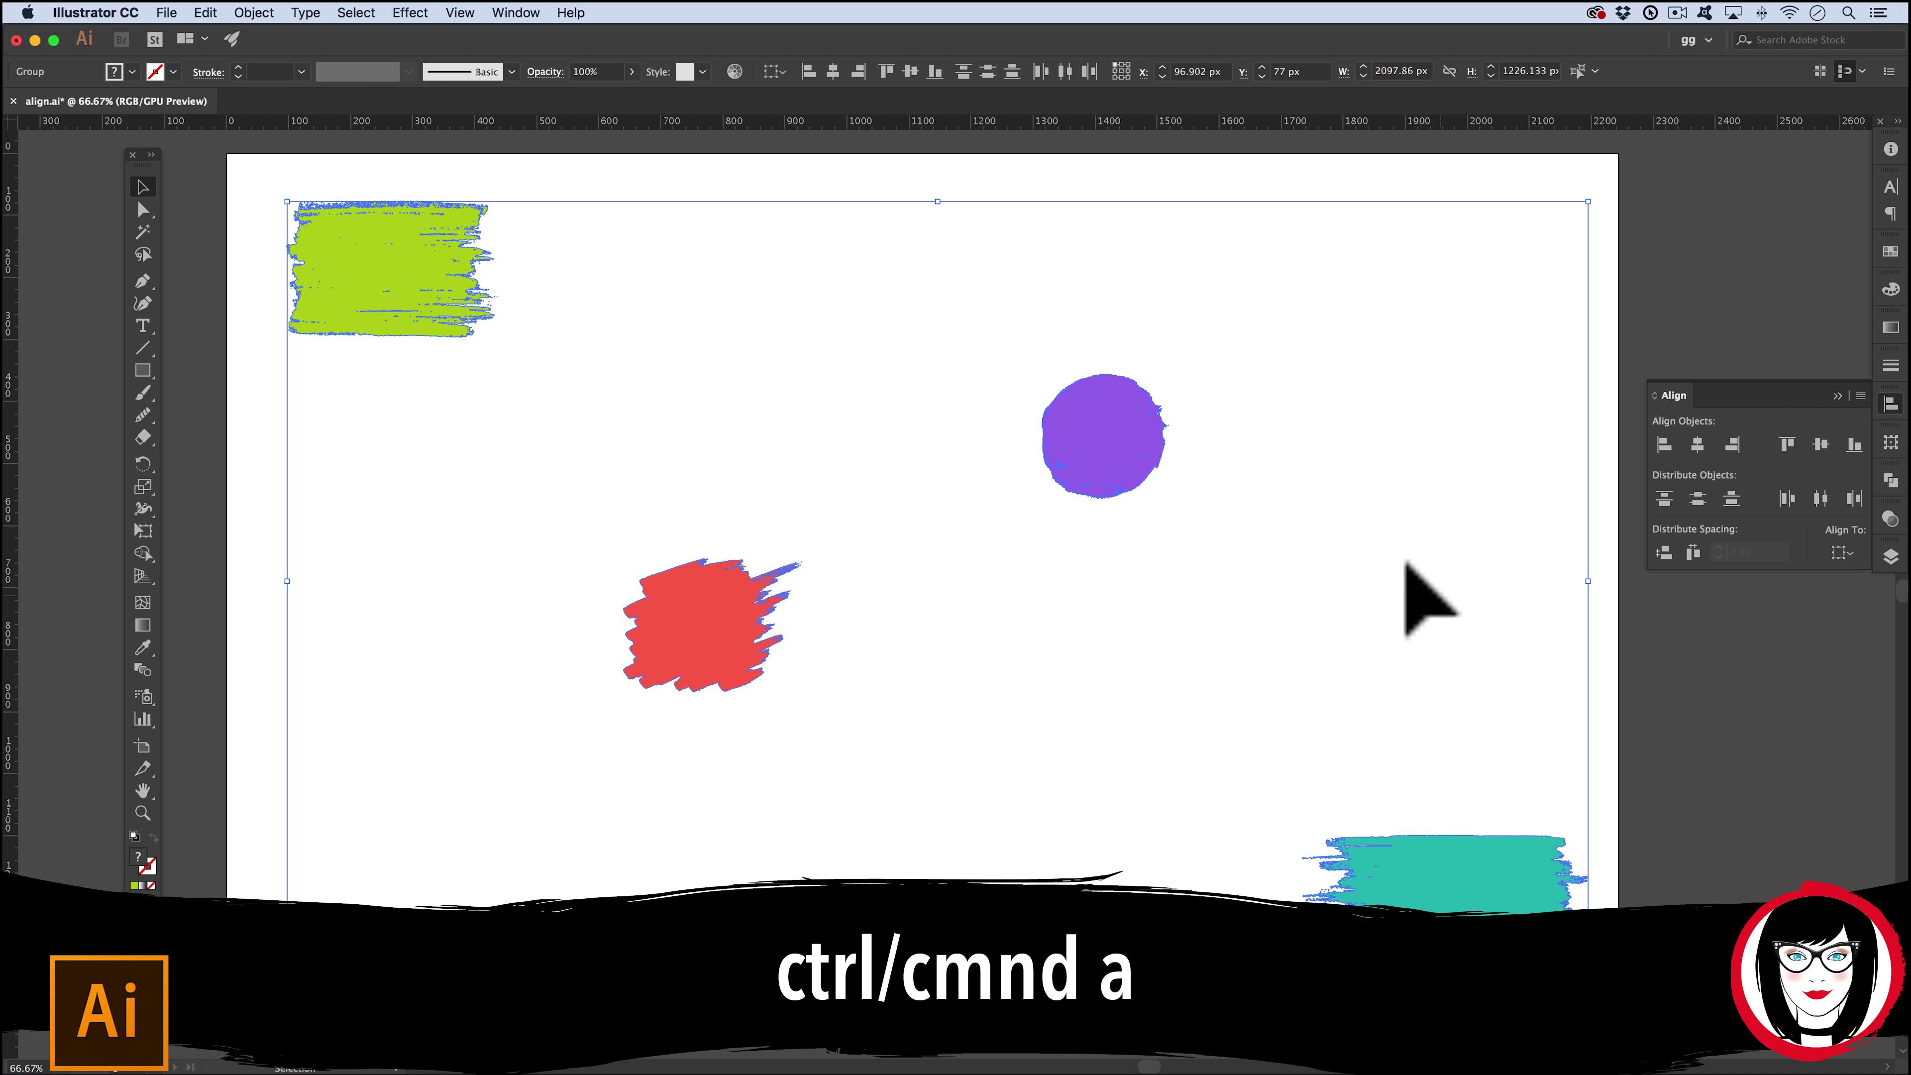
pyautogui.click(1842, 553)
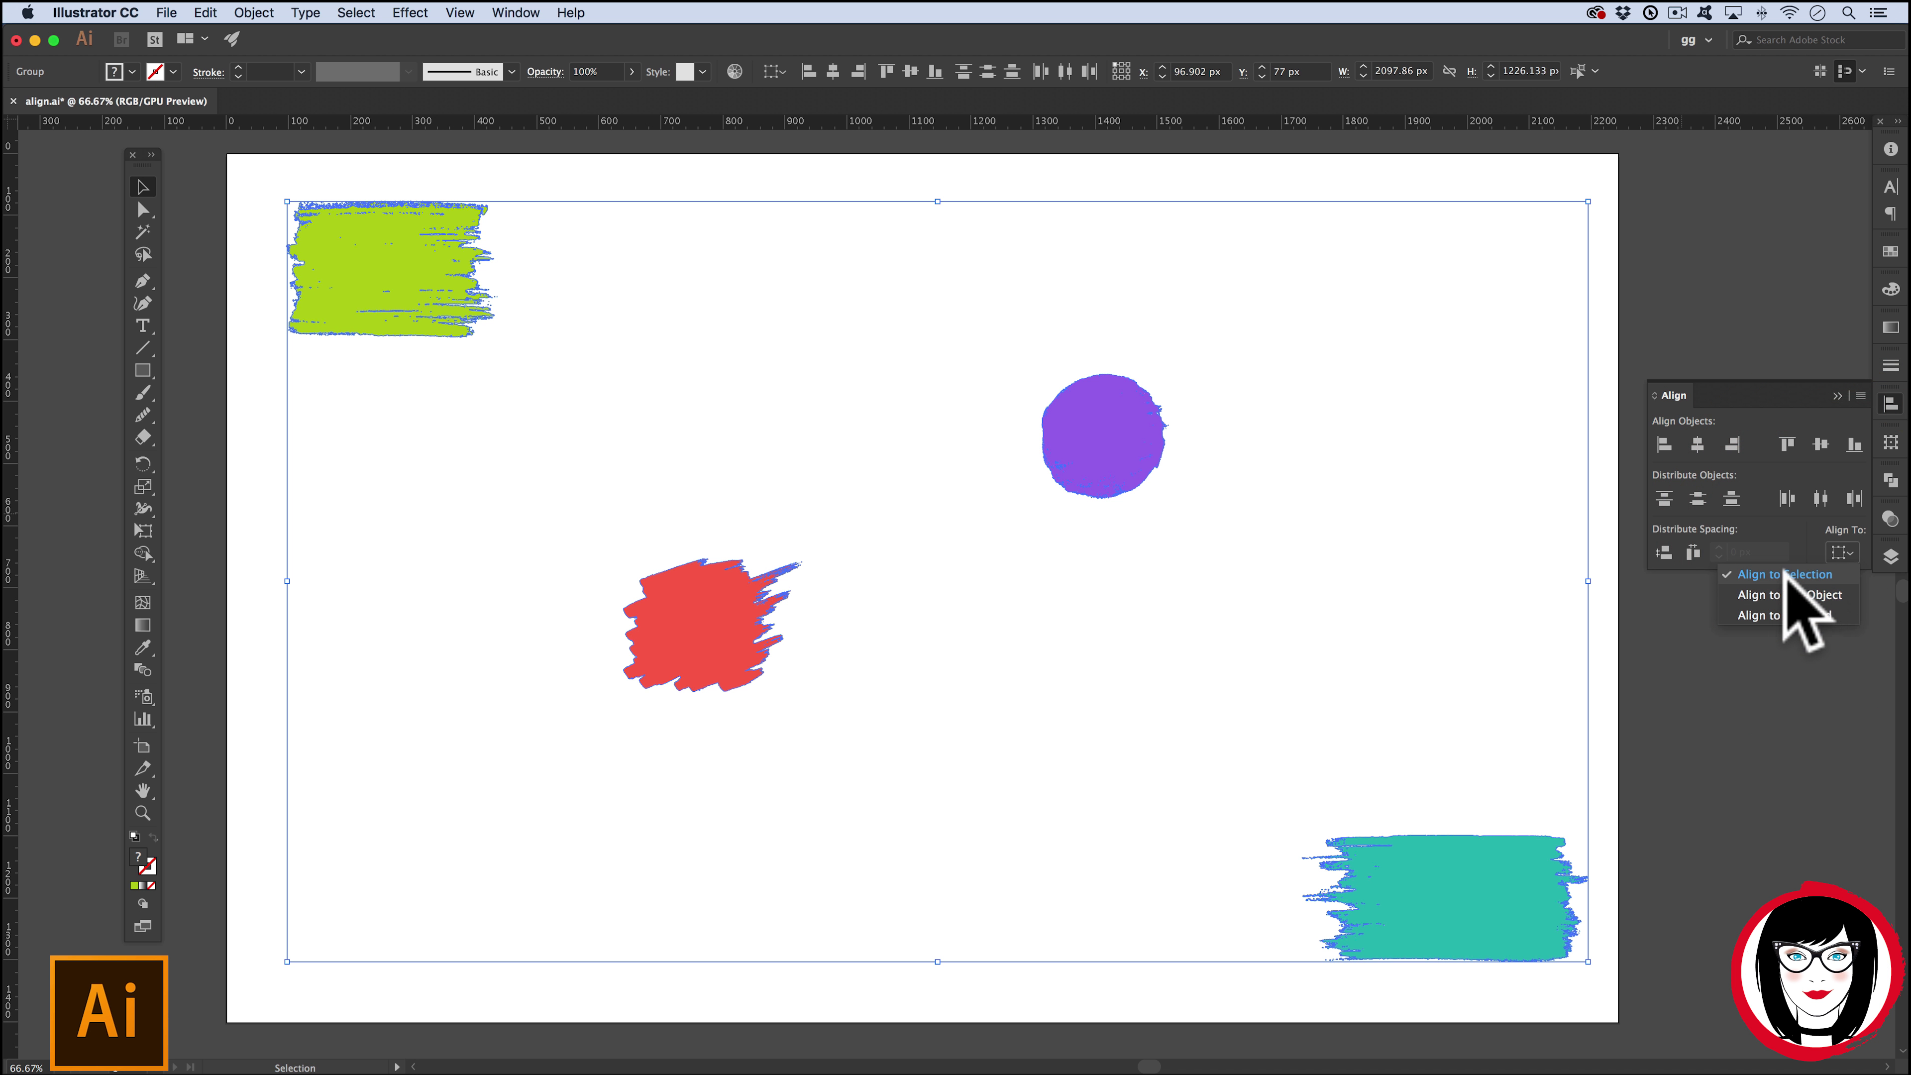
pyautogui.click(1814, 574)
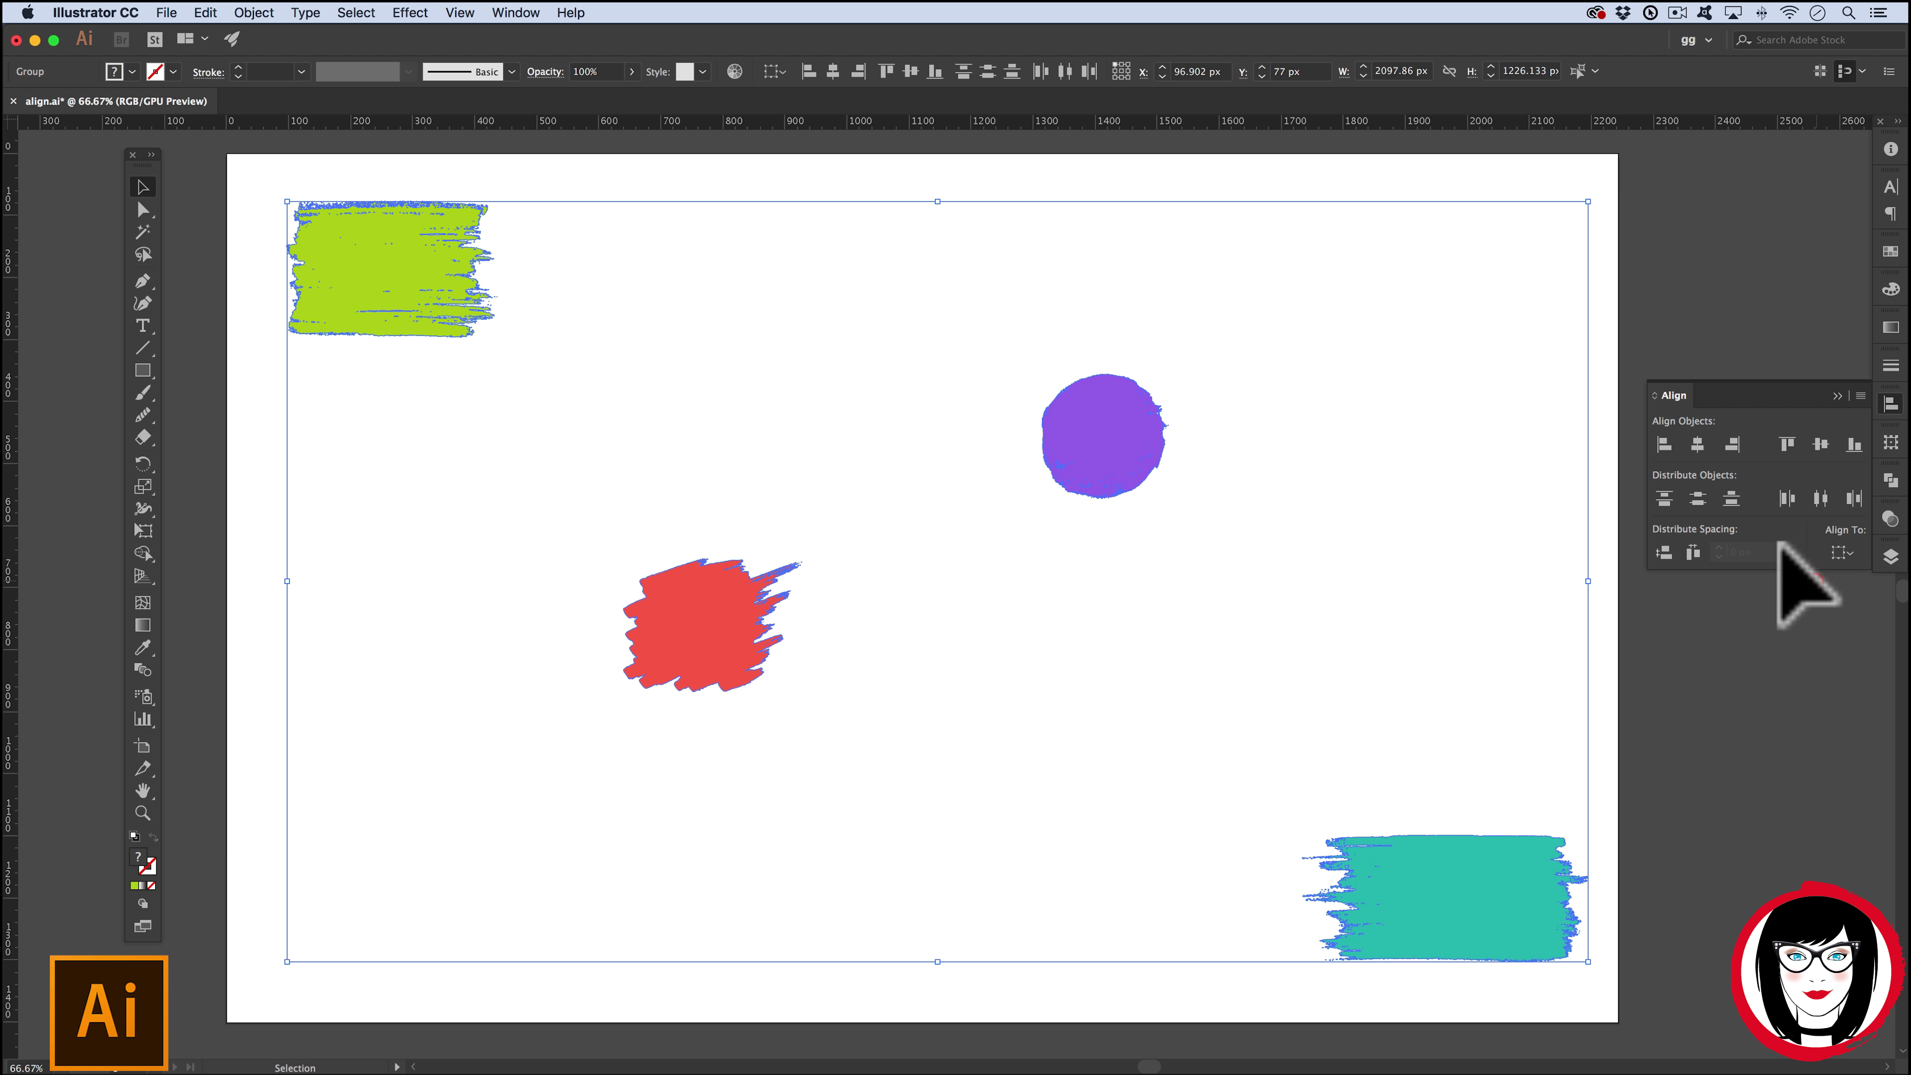
pyautogui.click(1698, 444)
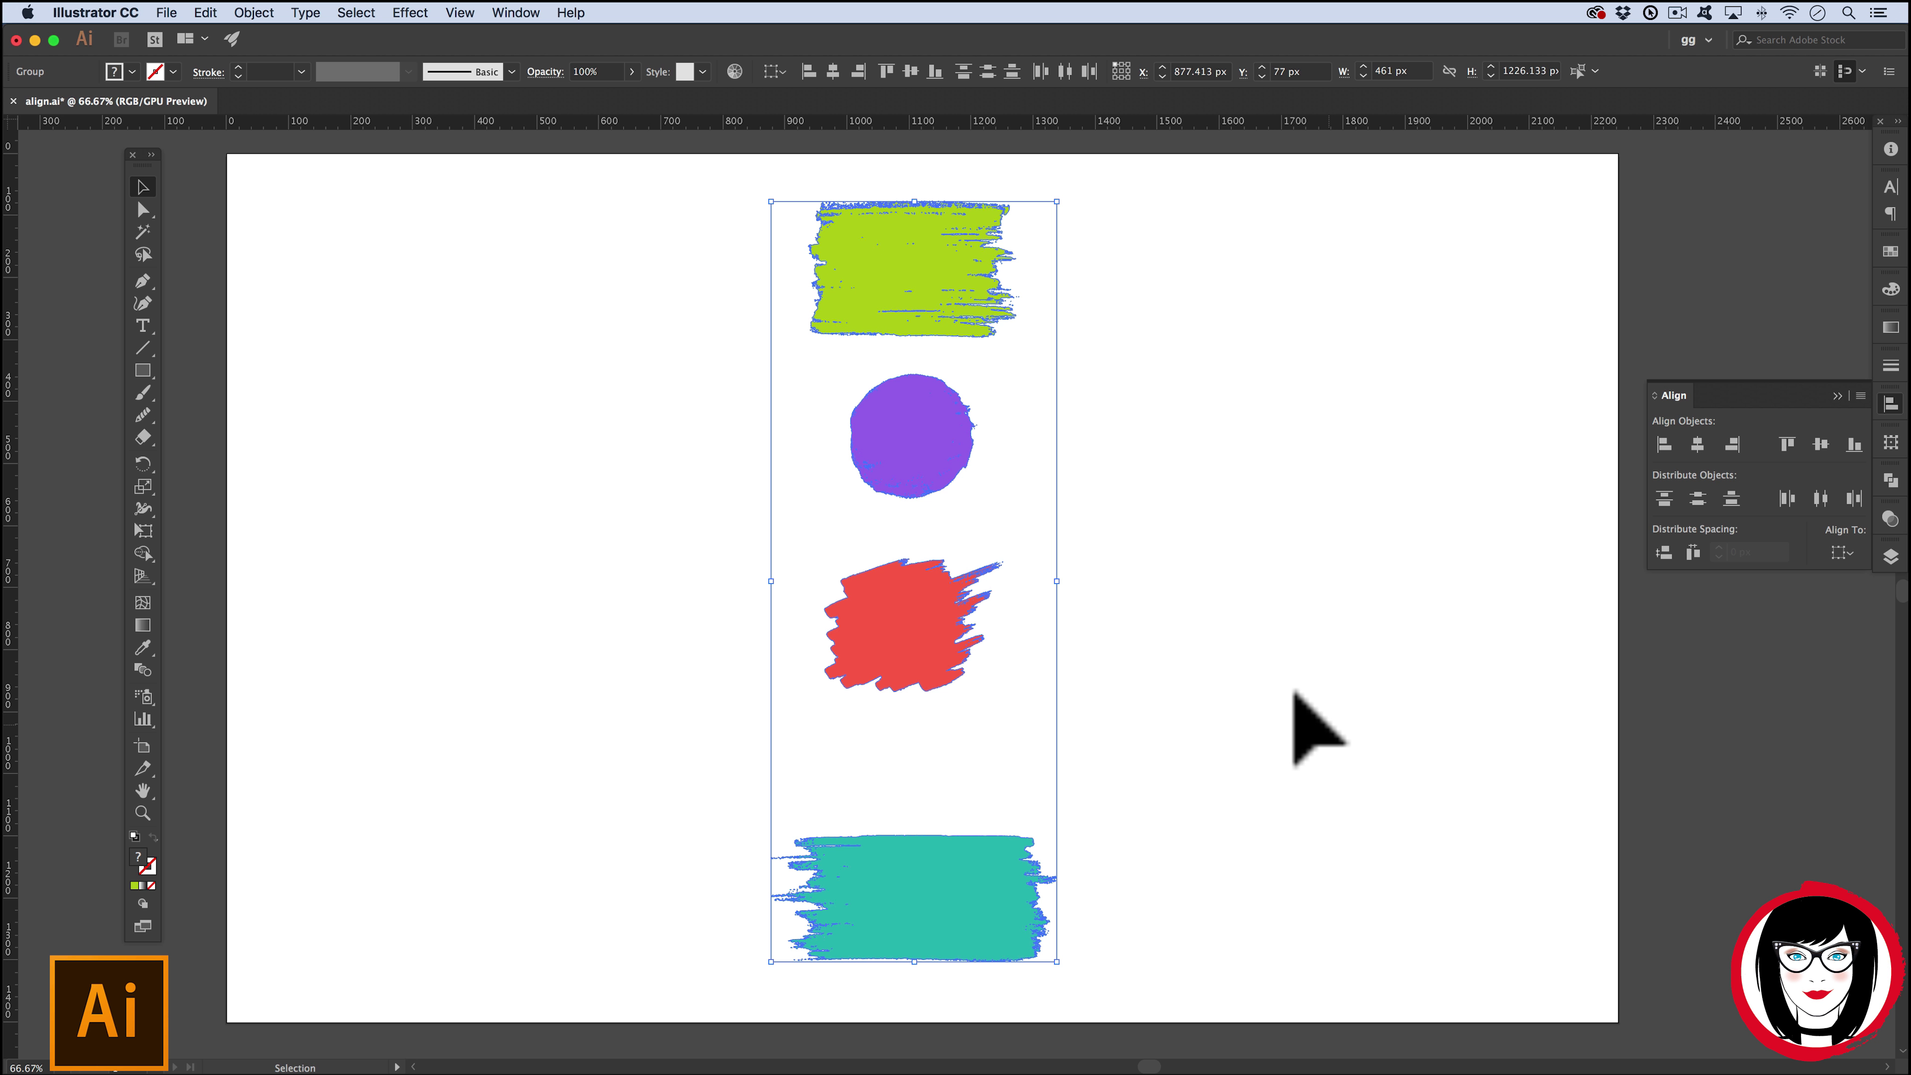
pyautogui.hotkey('ctrl', 'z')
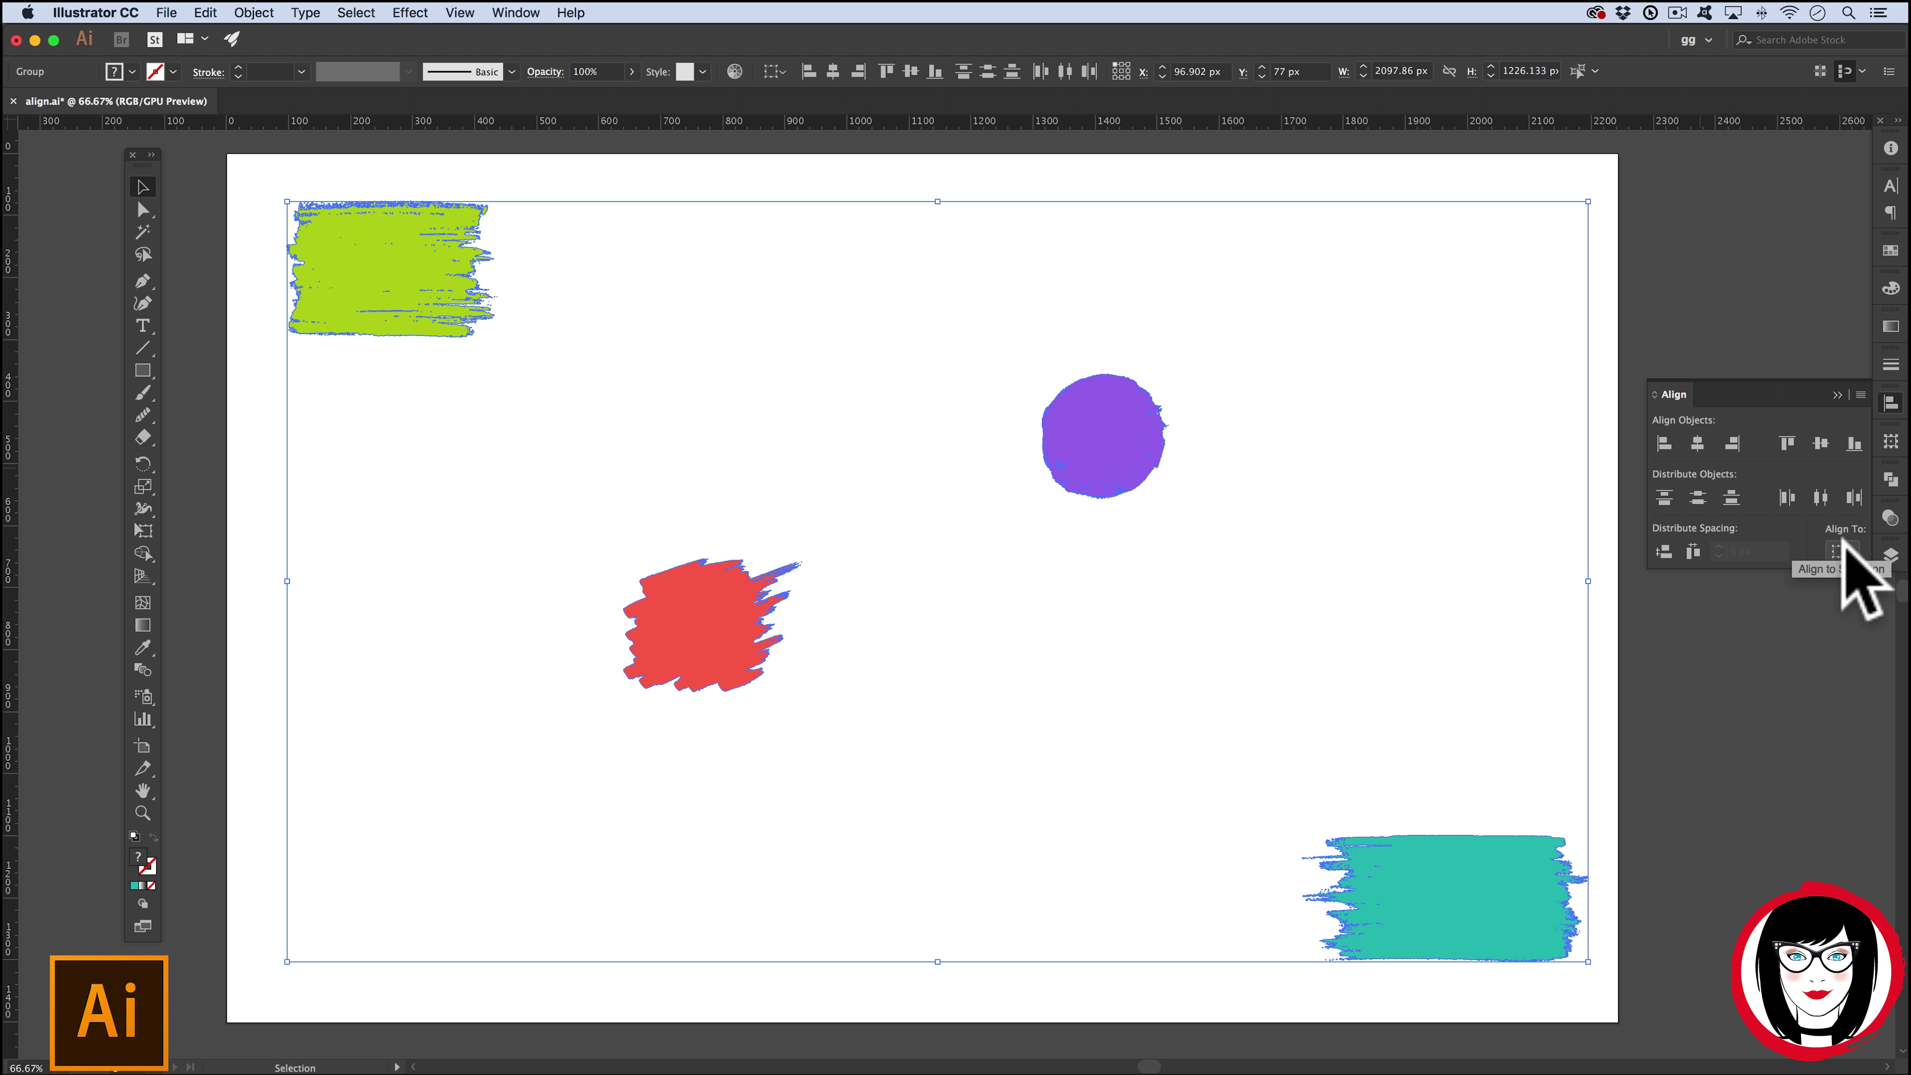
# - Switch the Align To reference to Align to Key Object
pyautogui.click(1841, 551)
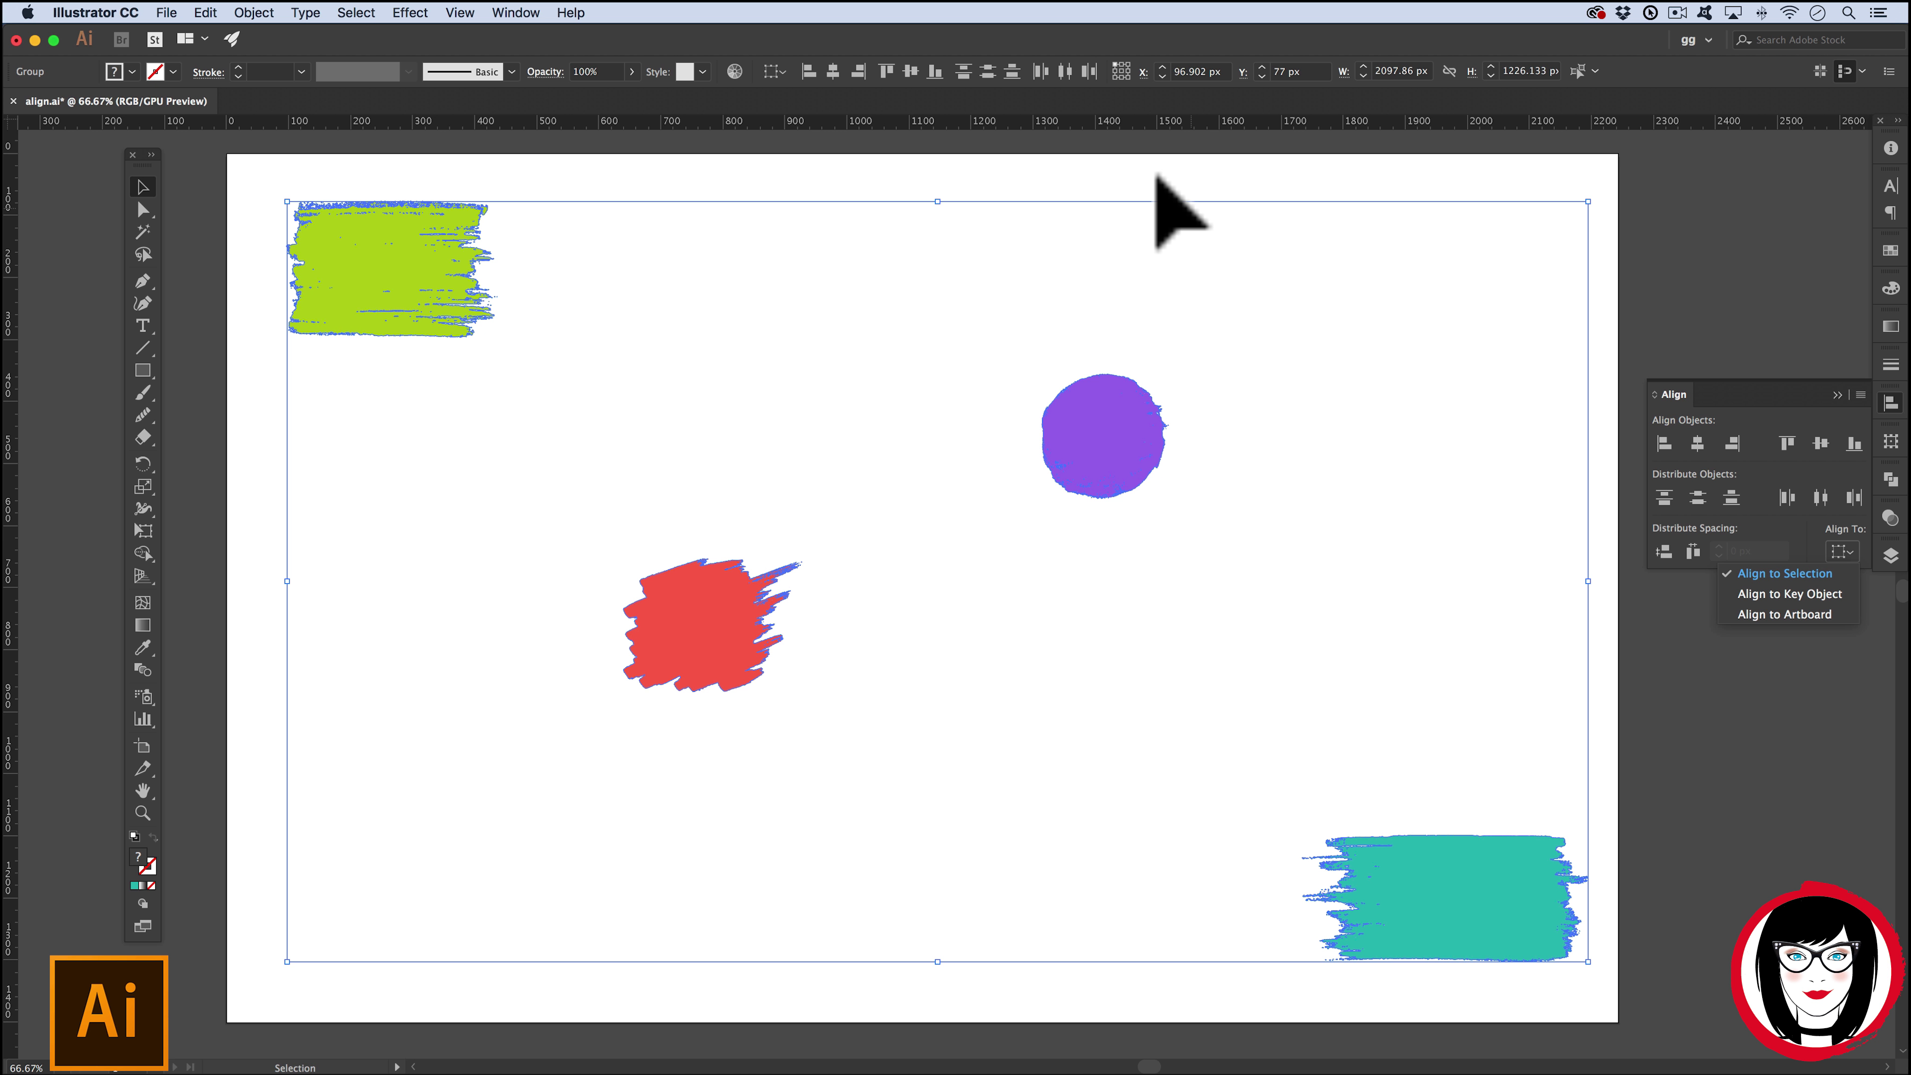
pyautogui.click(1601, 276)
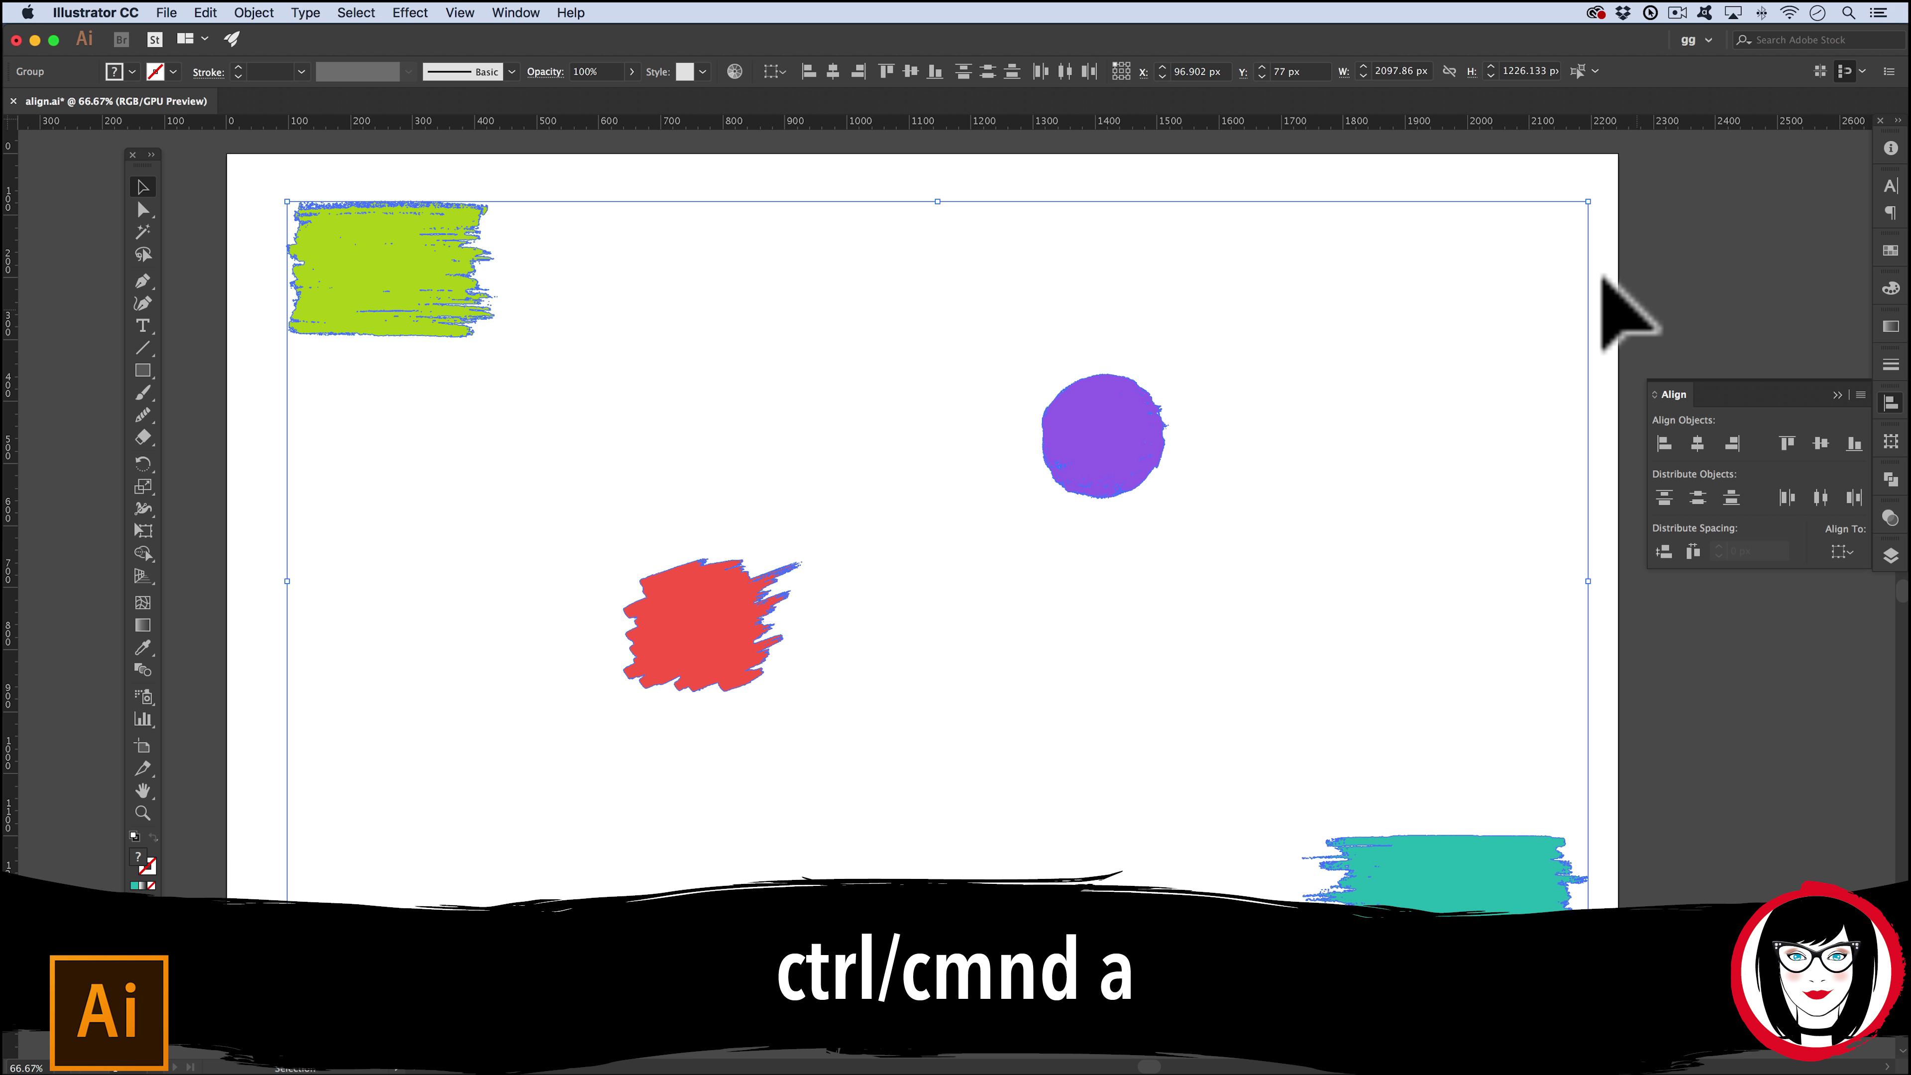
pyautogui.click(1844, 552)
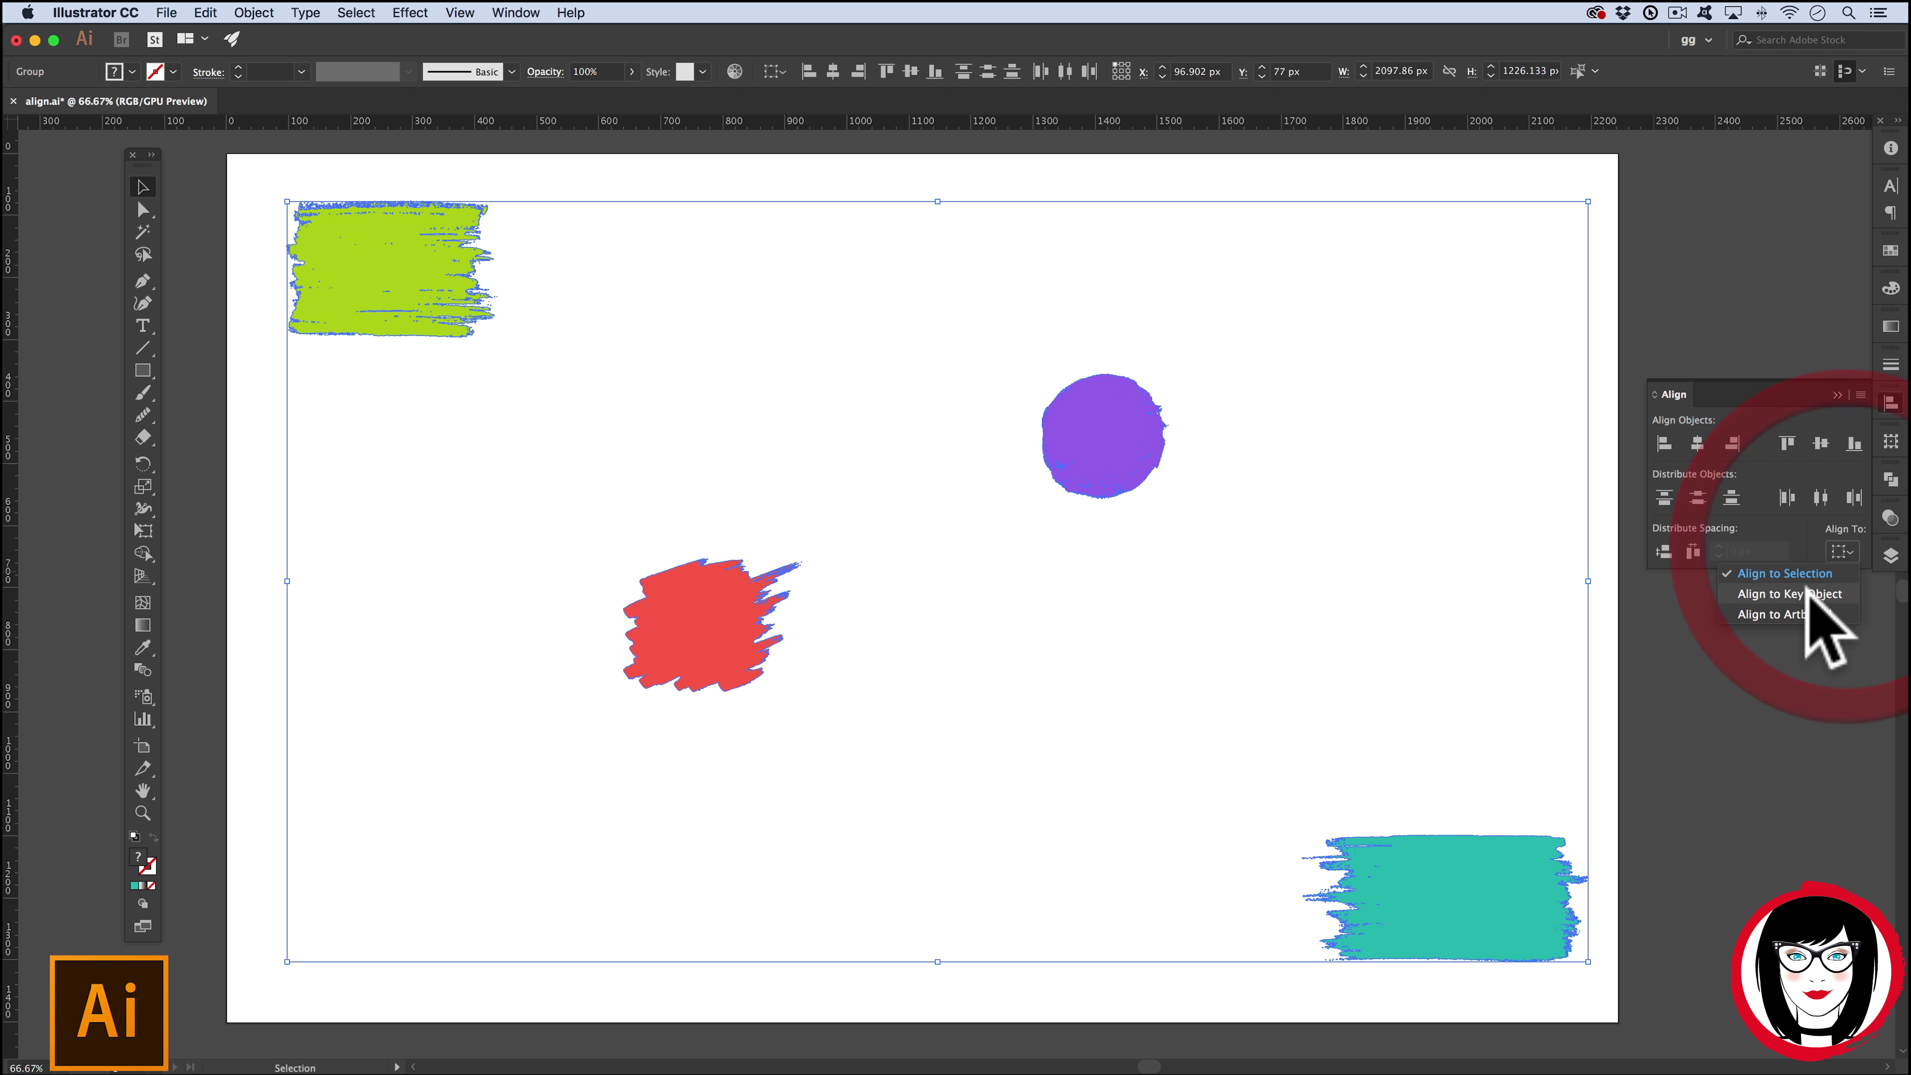
pyautogui.click(1842, 593)
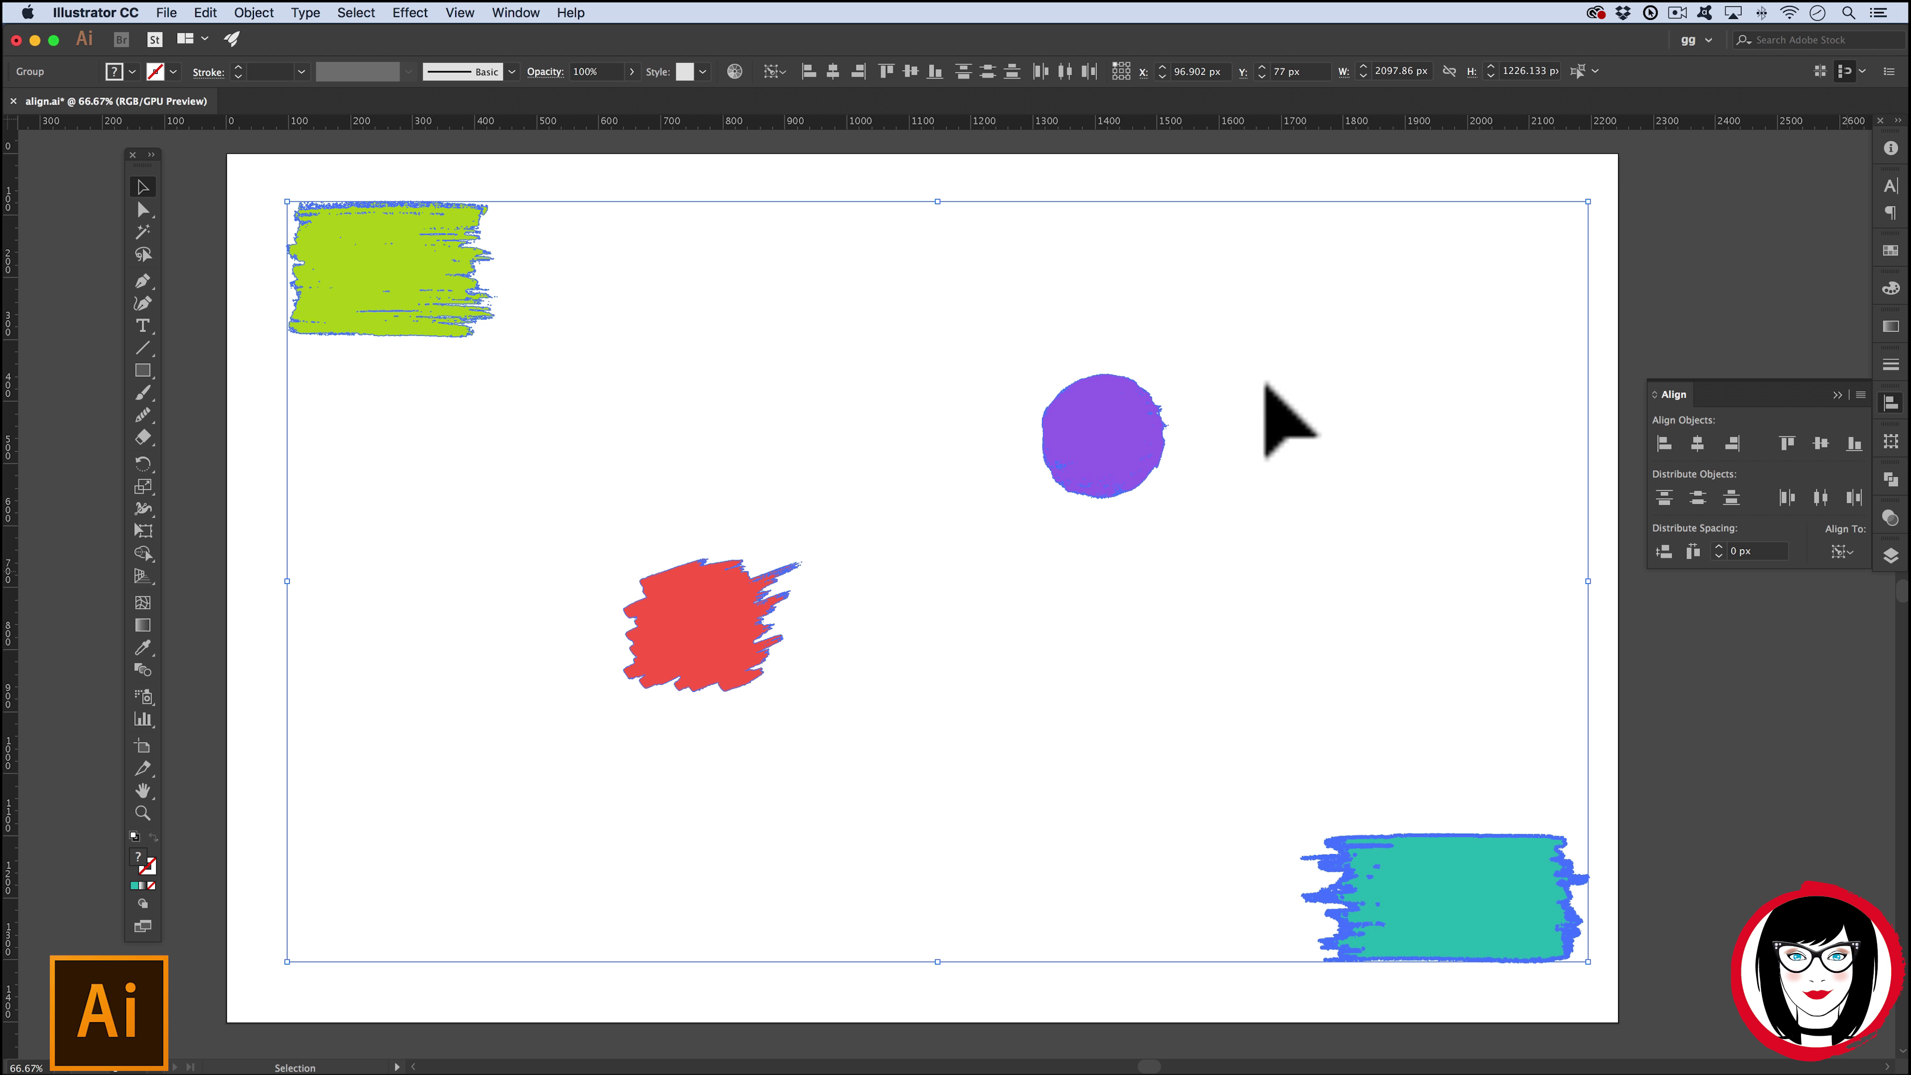
# - Make the purple circle the key object, centre all strokes horizontally on it, then deselect
pyautogui.click(1094, 383)
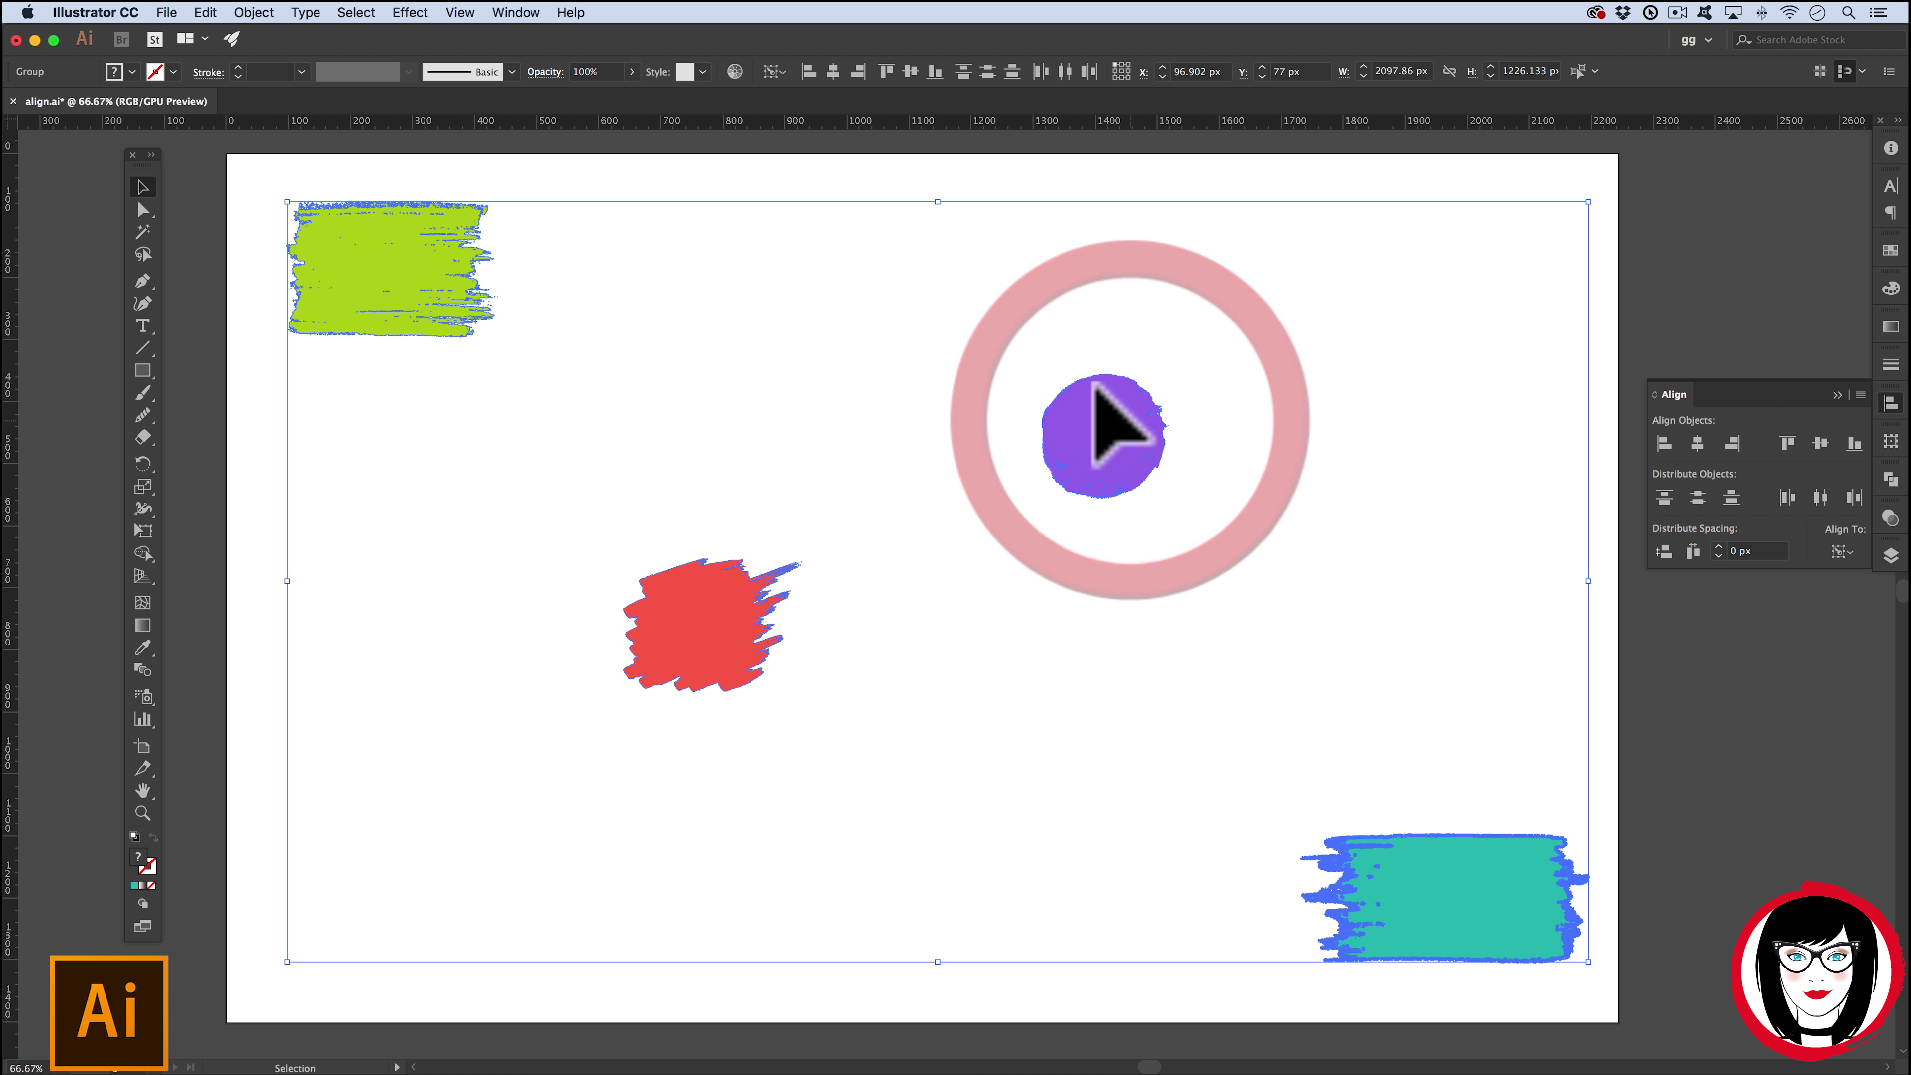
pyautogui.press('super+z')
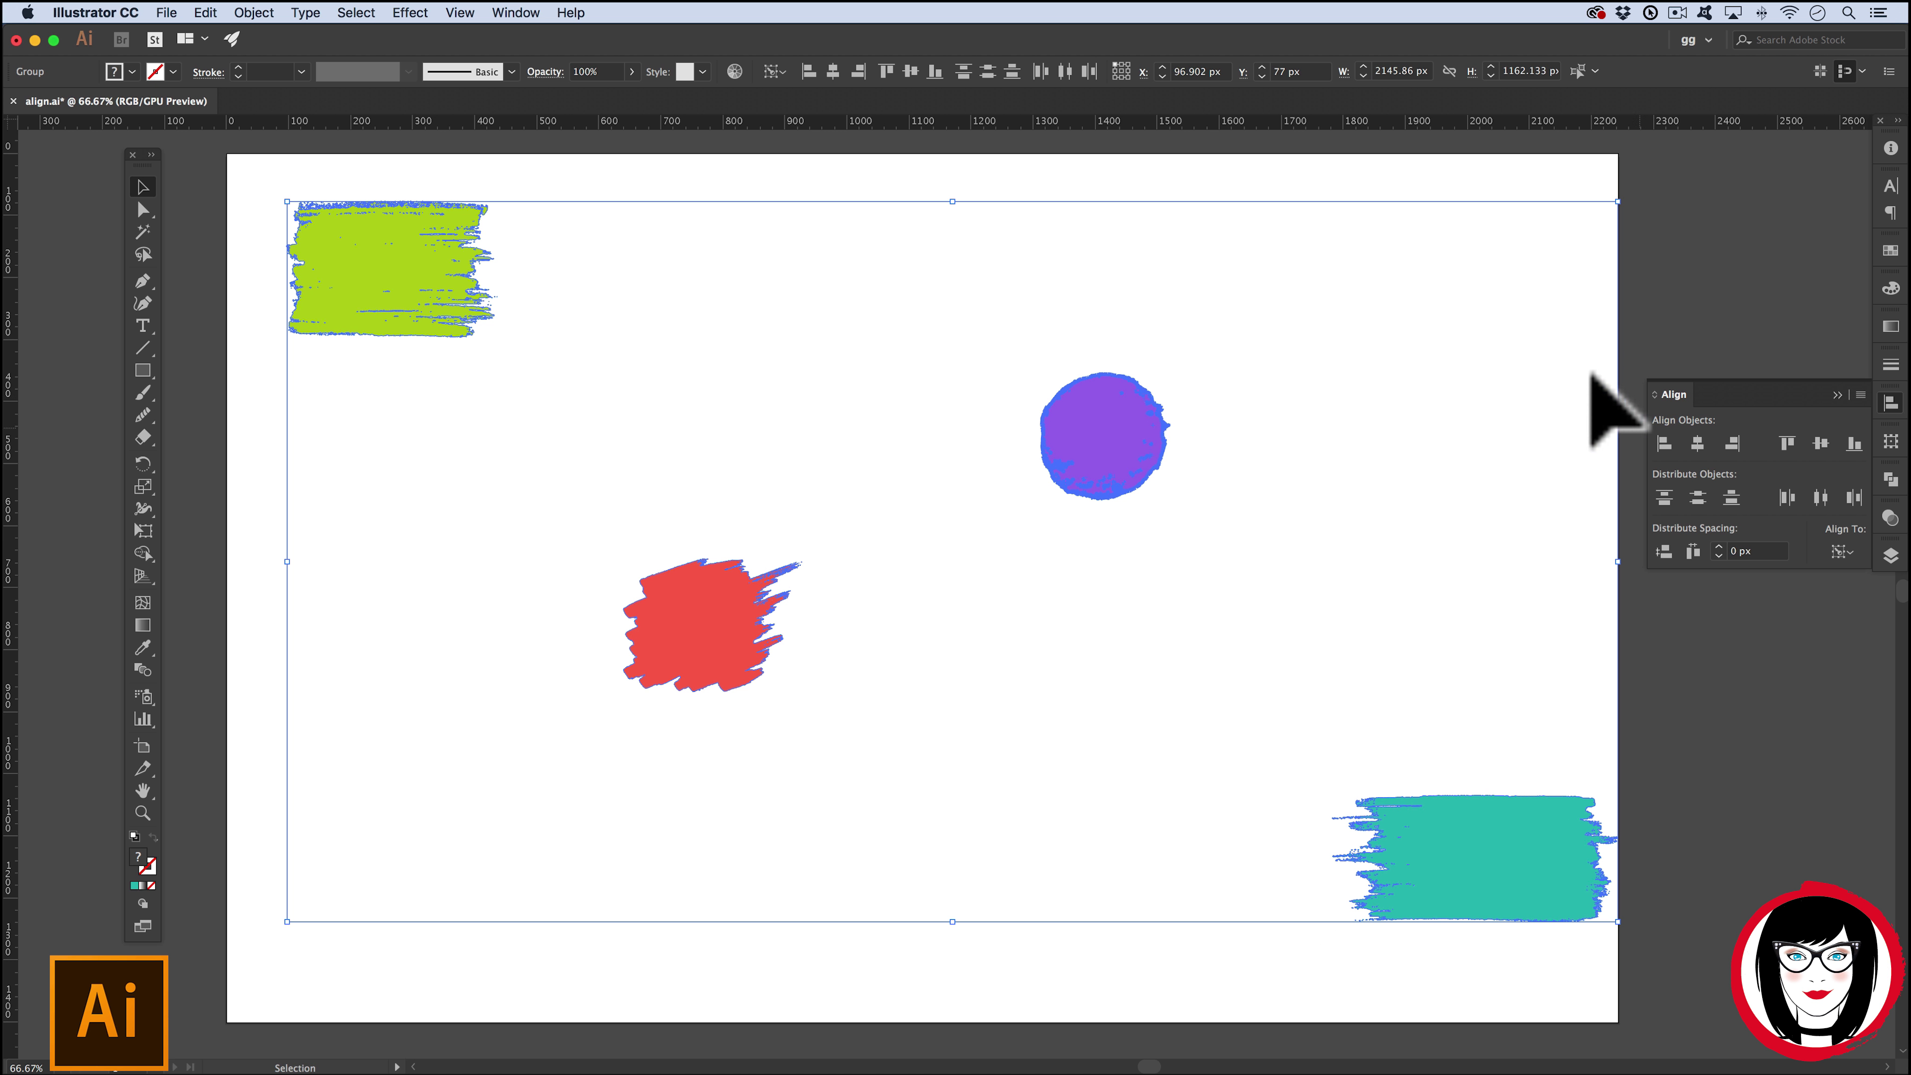
pyautogui.click(1697, 442)
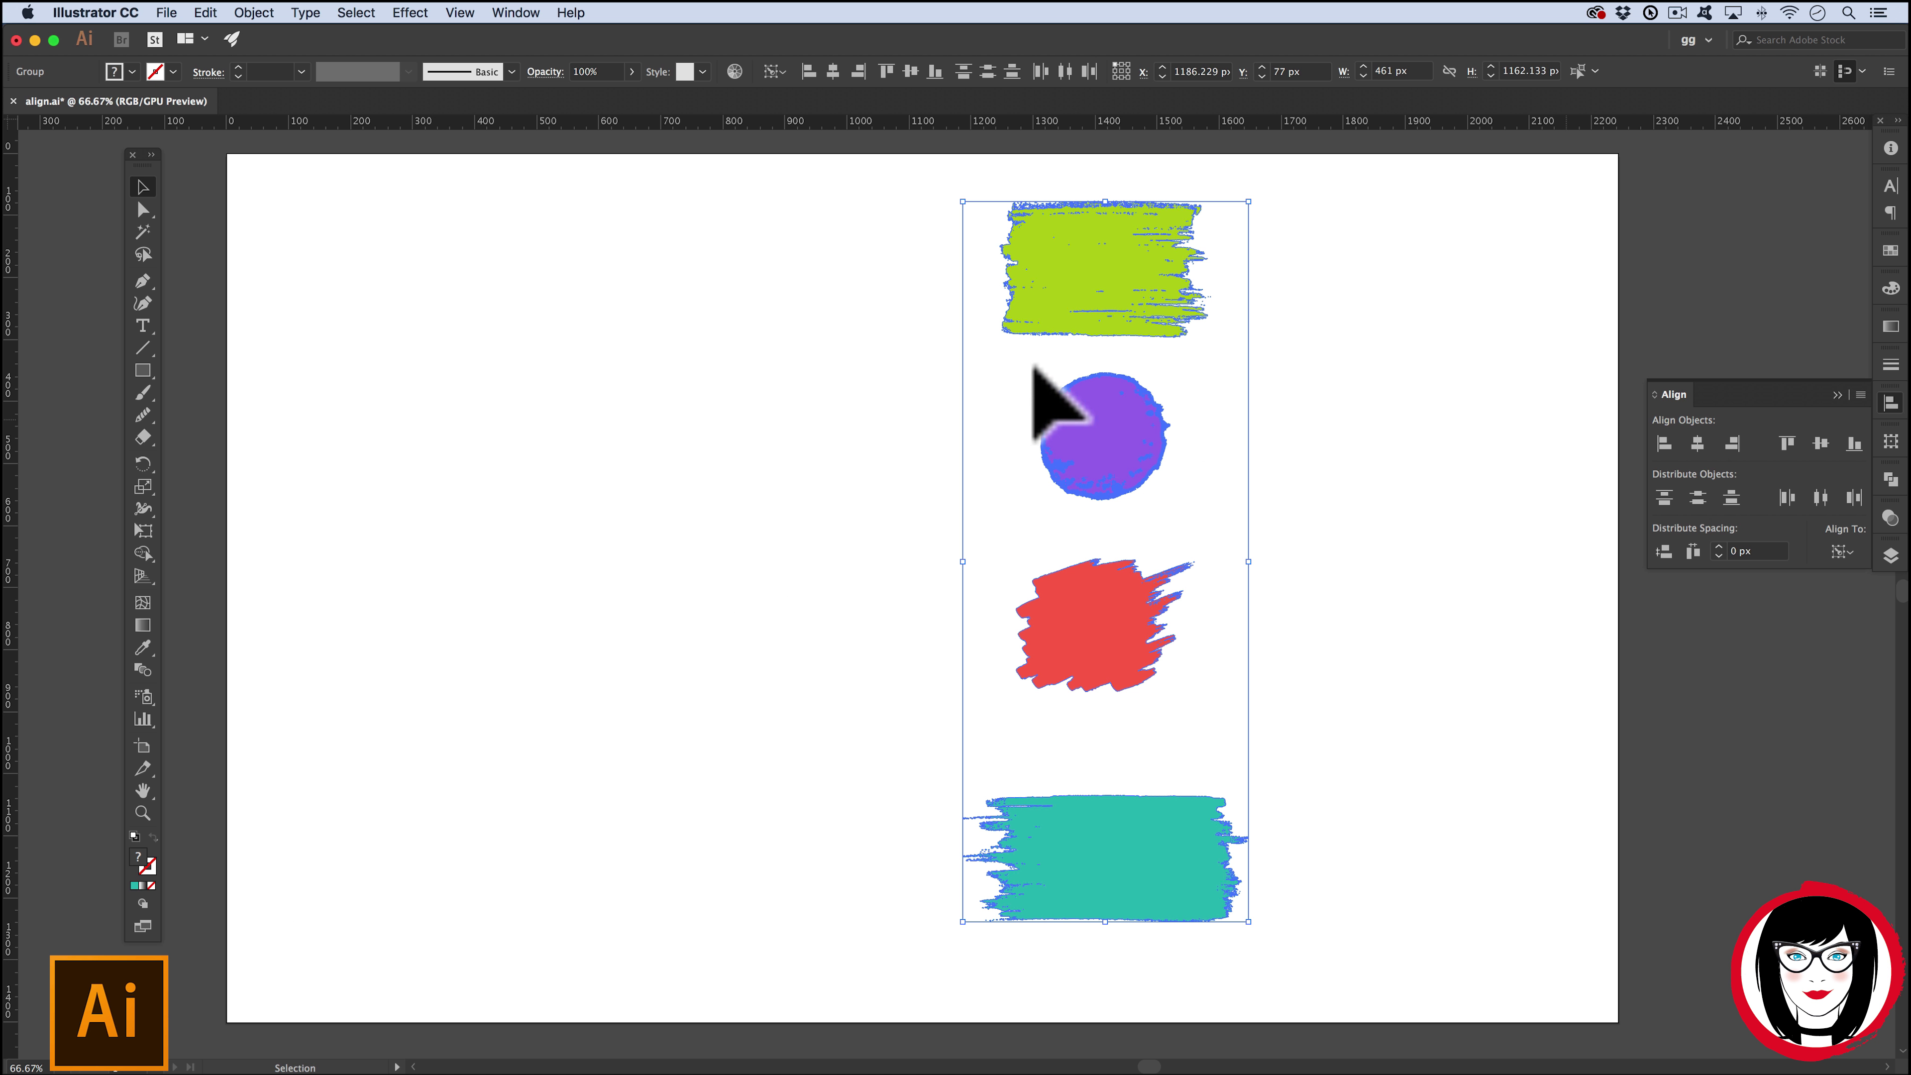
pyautogui.click(1240, 388)
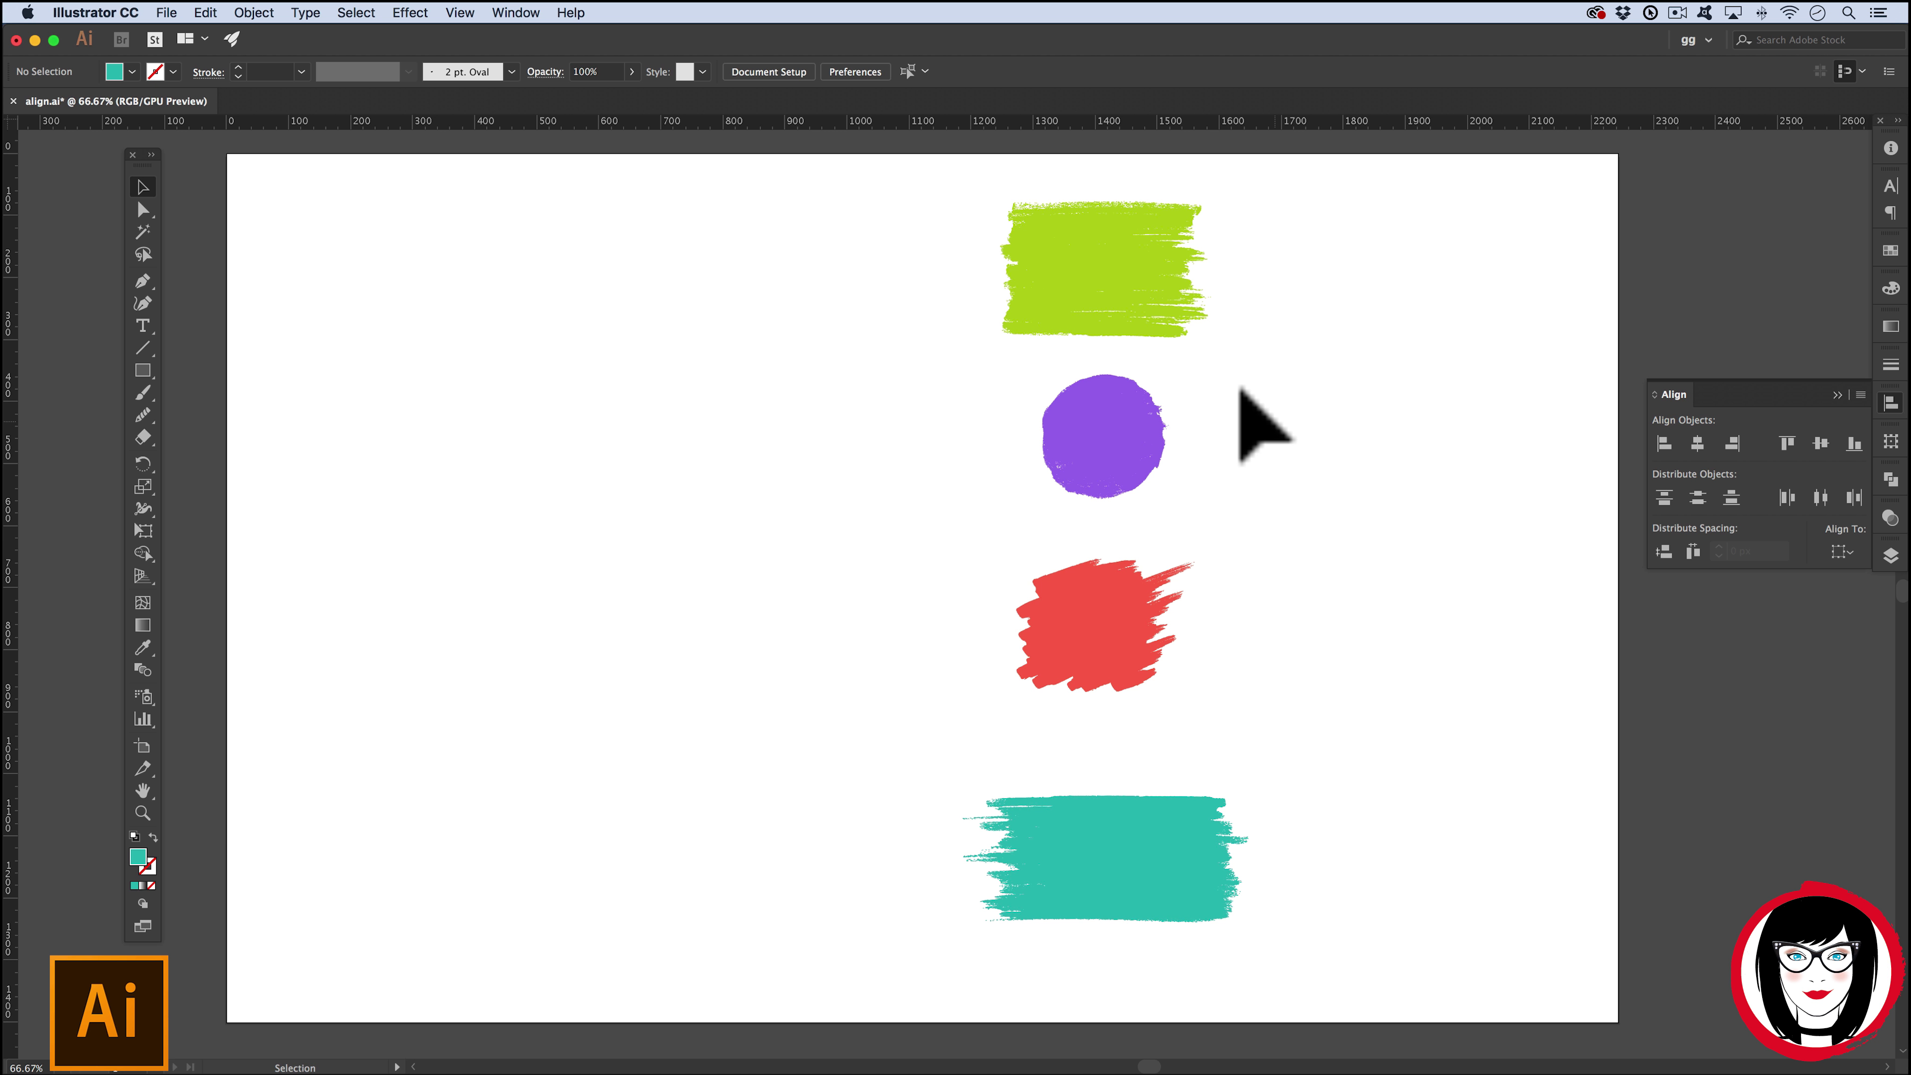
# - Undo the centring, then left-align all shapes to the red shape as key object
pyautogui.press('super+z')
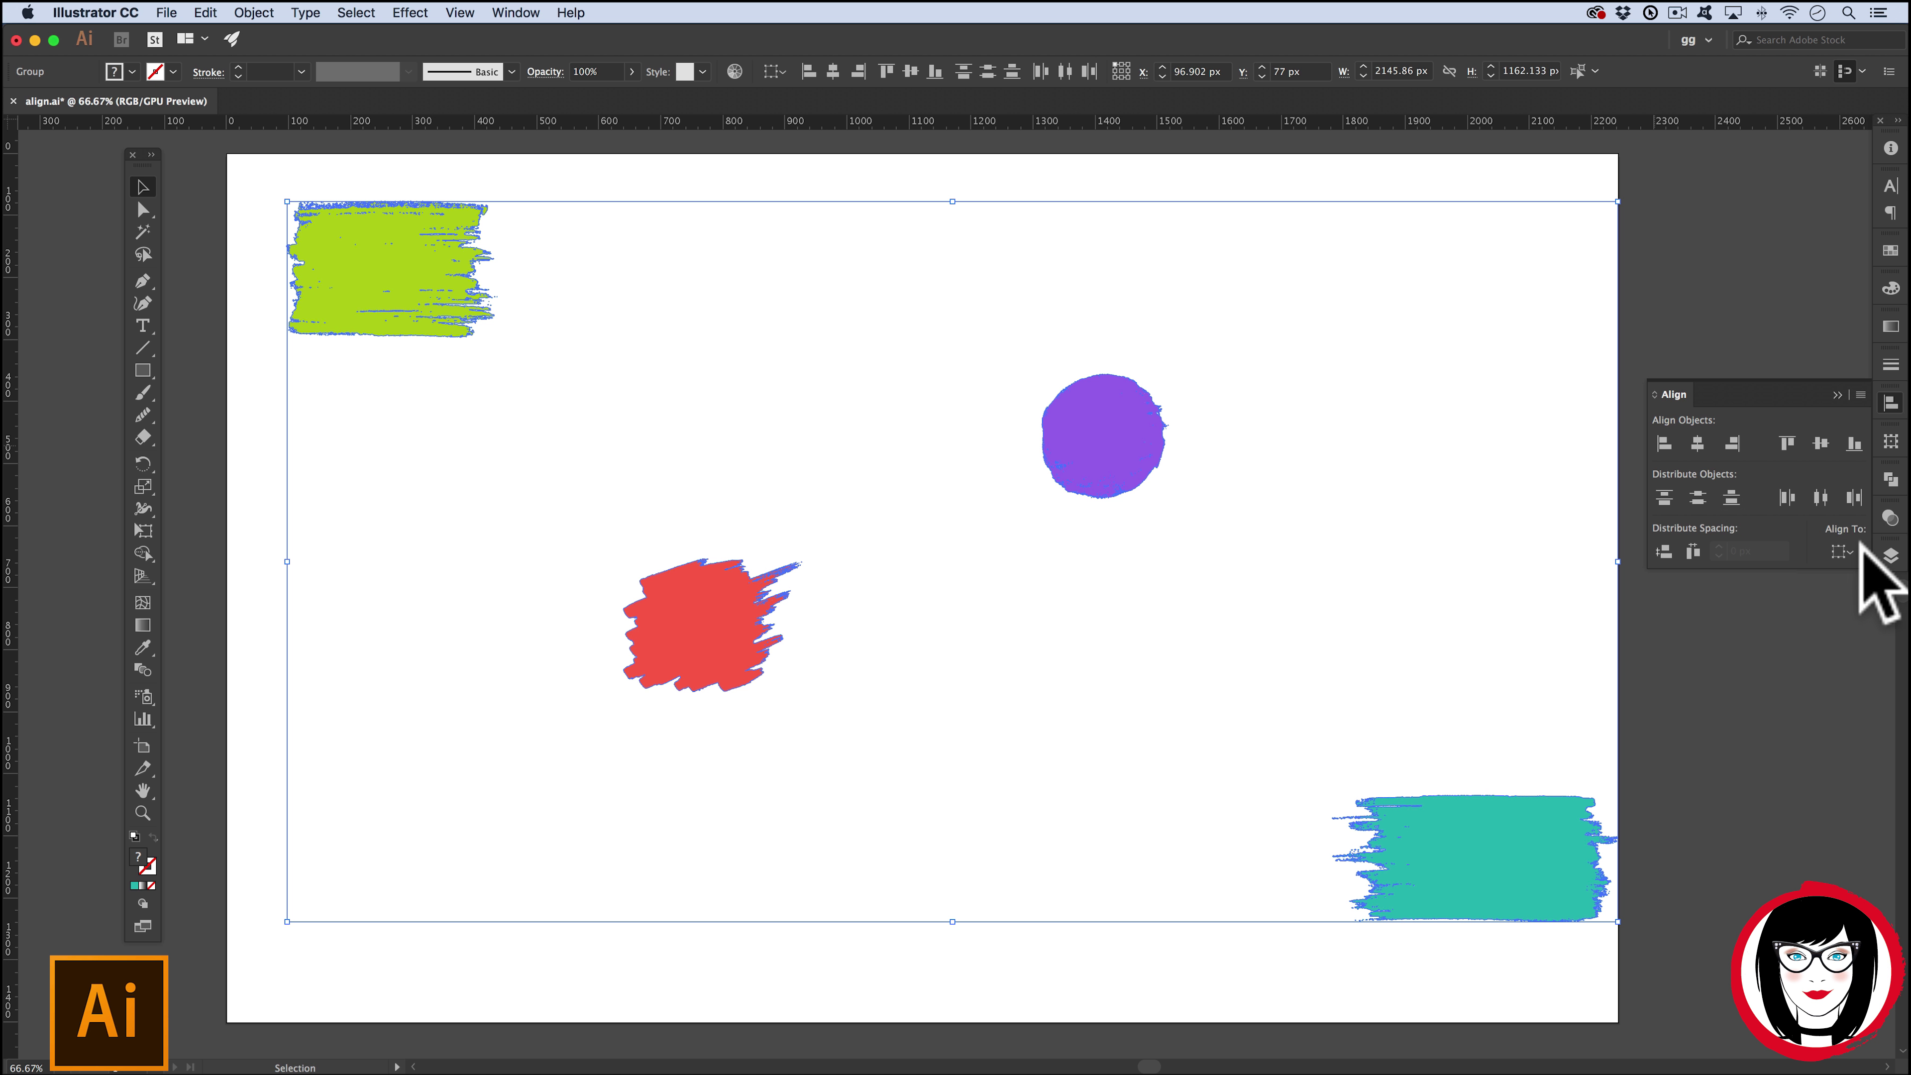
pyautogui.click(1842, 552)
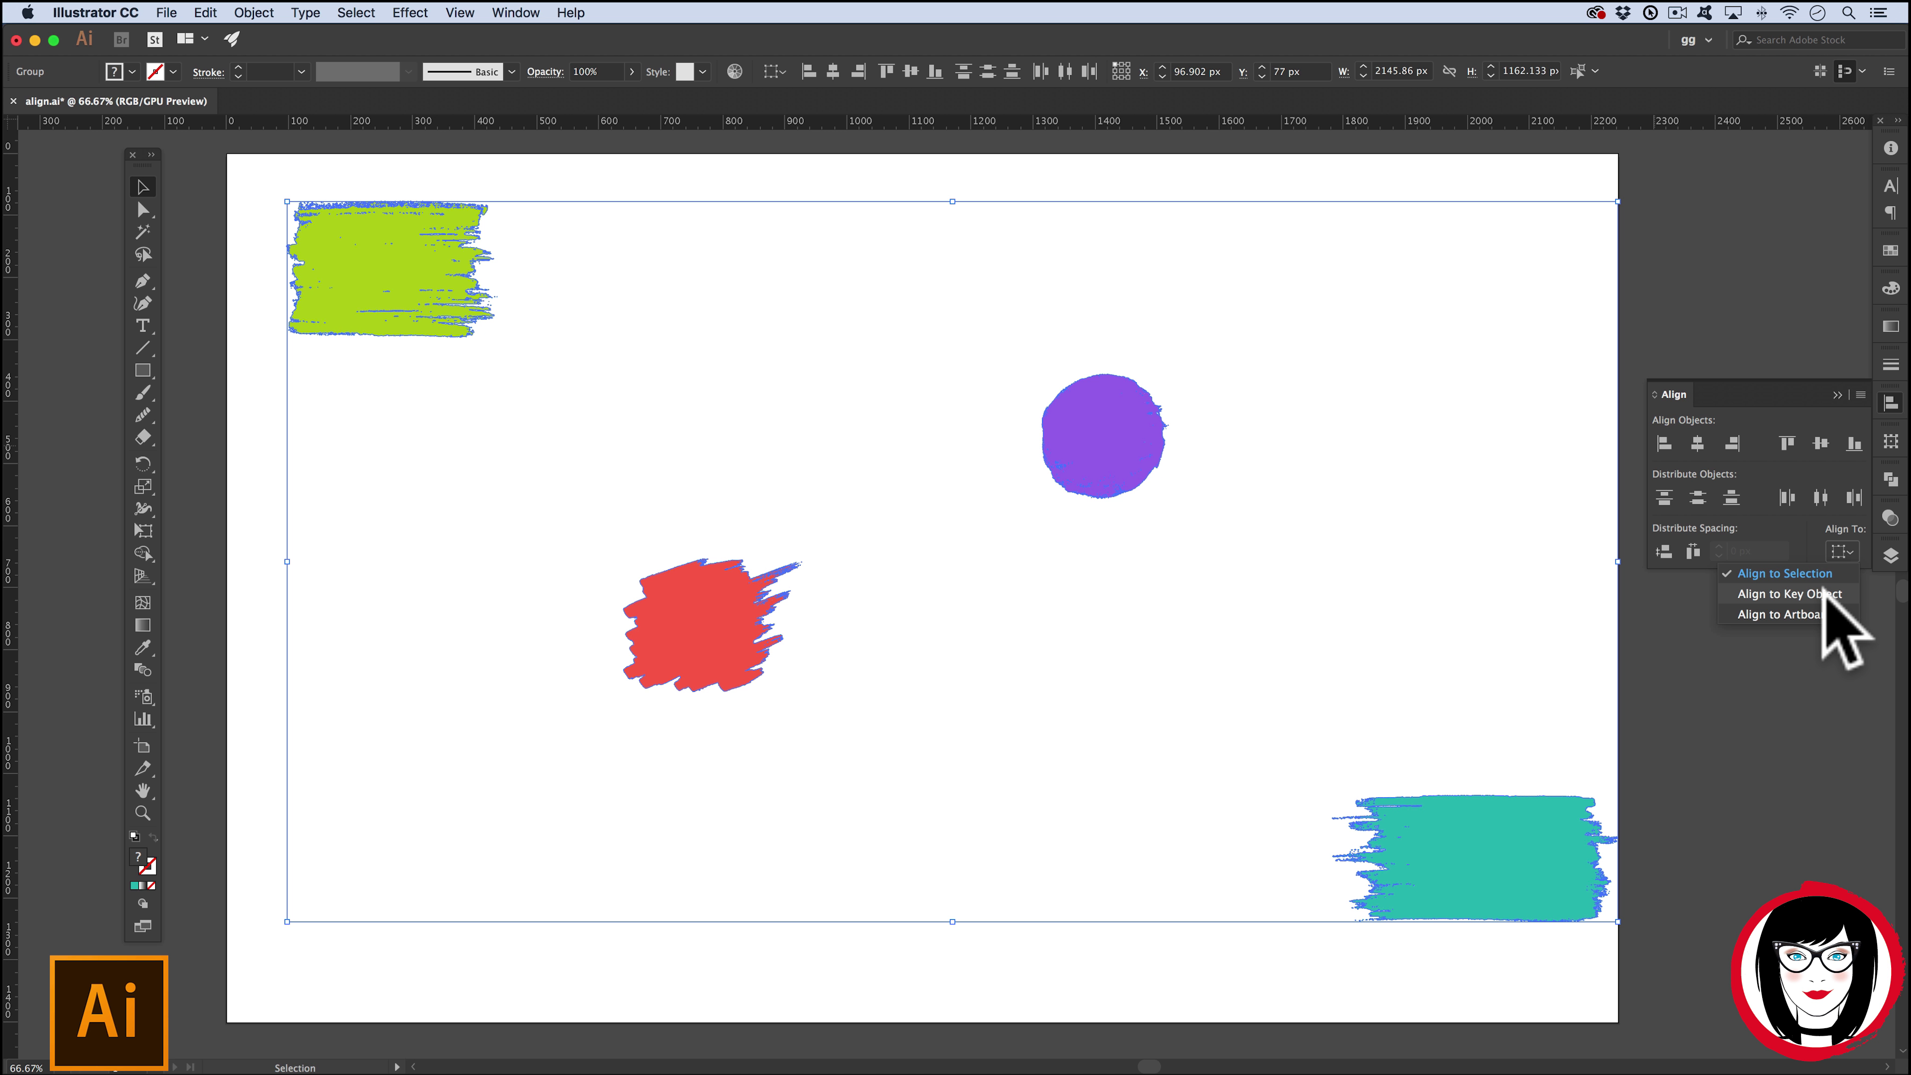
pyautogui.click(1799, 594)
pyautogui.click(651, 561)
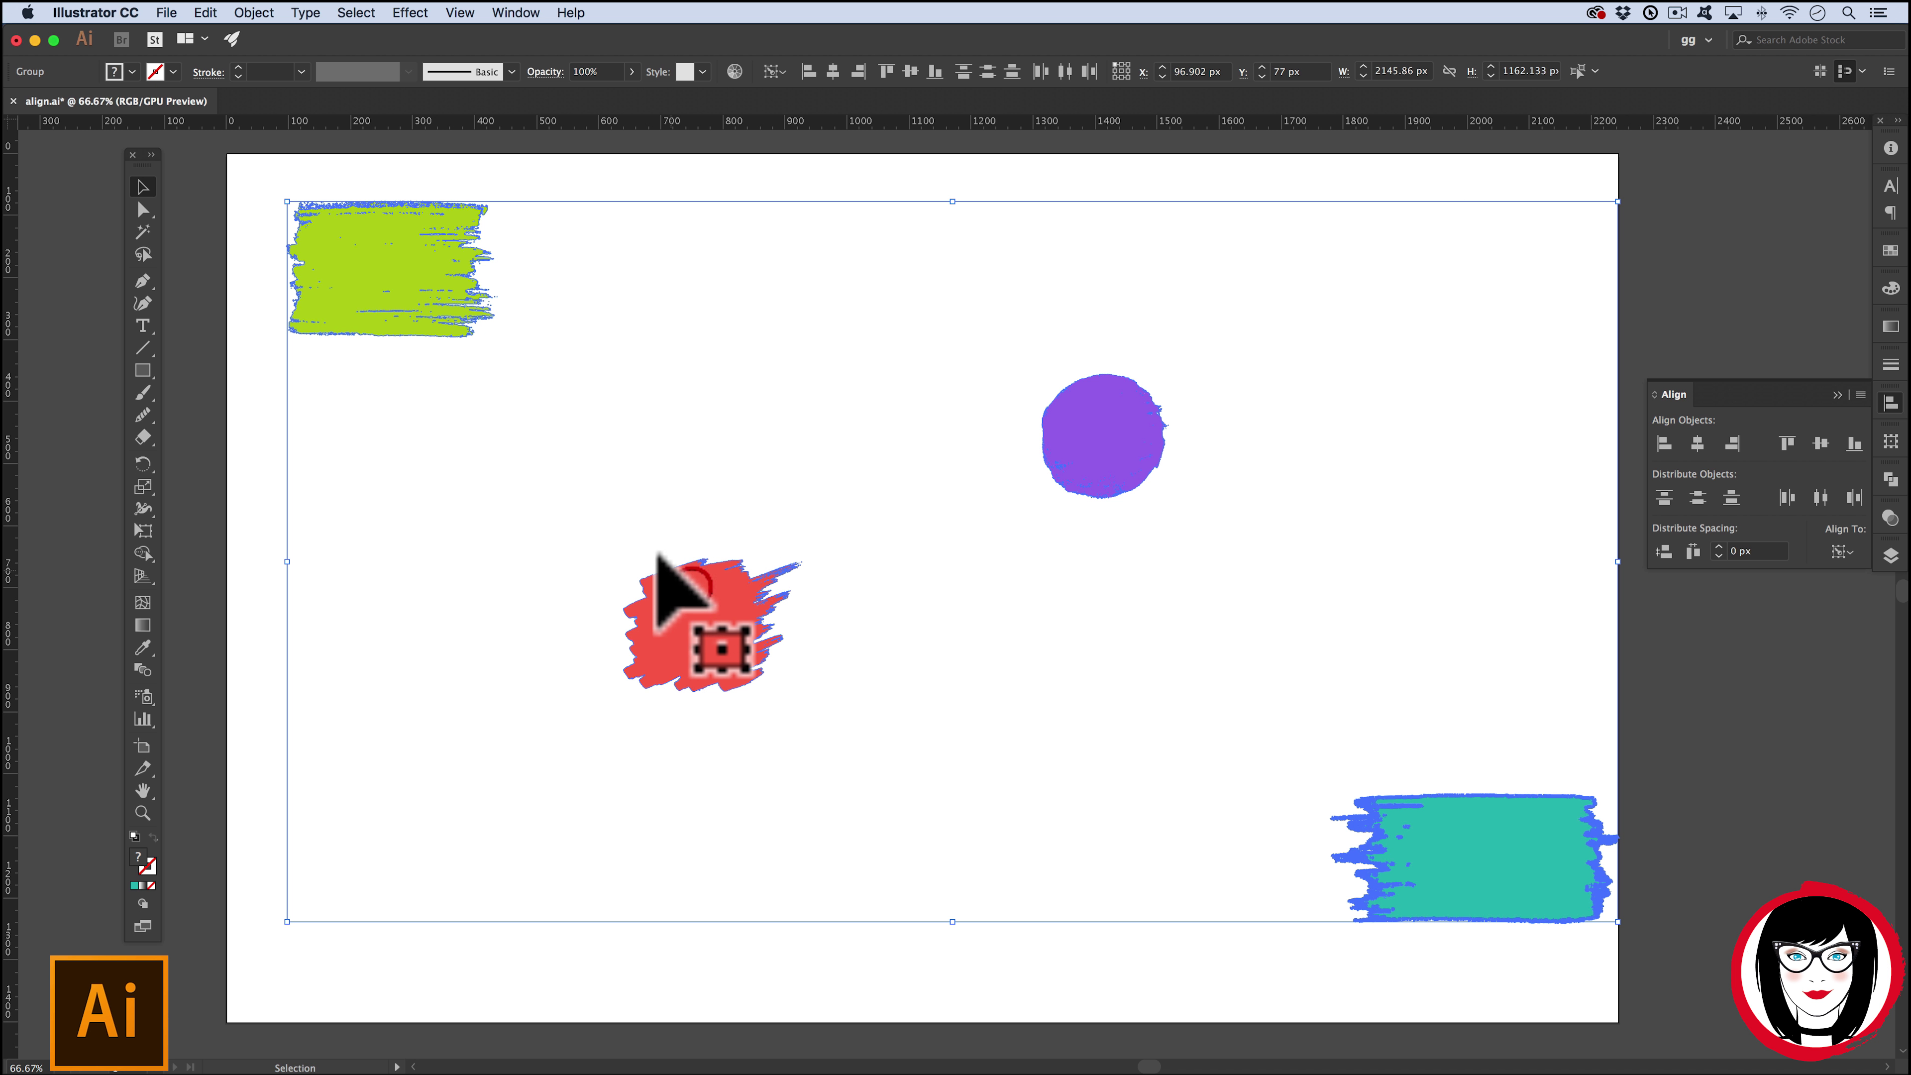
pyautogui.click(1664, 443)
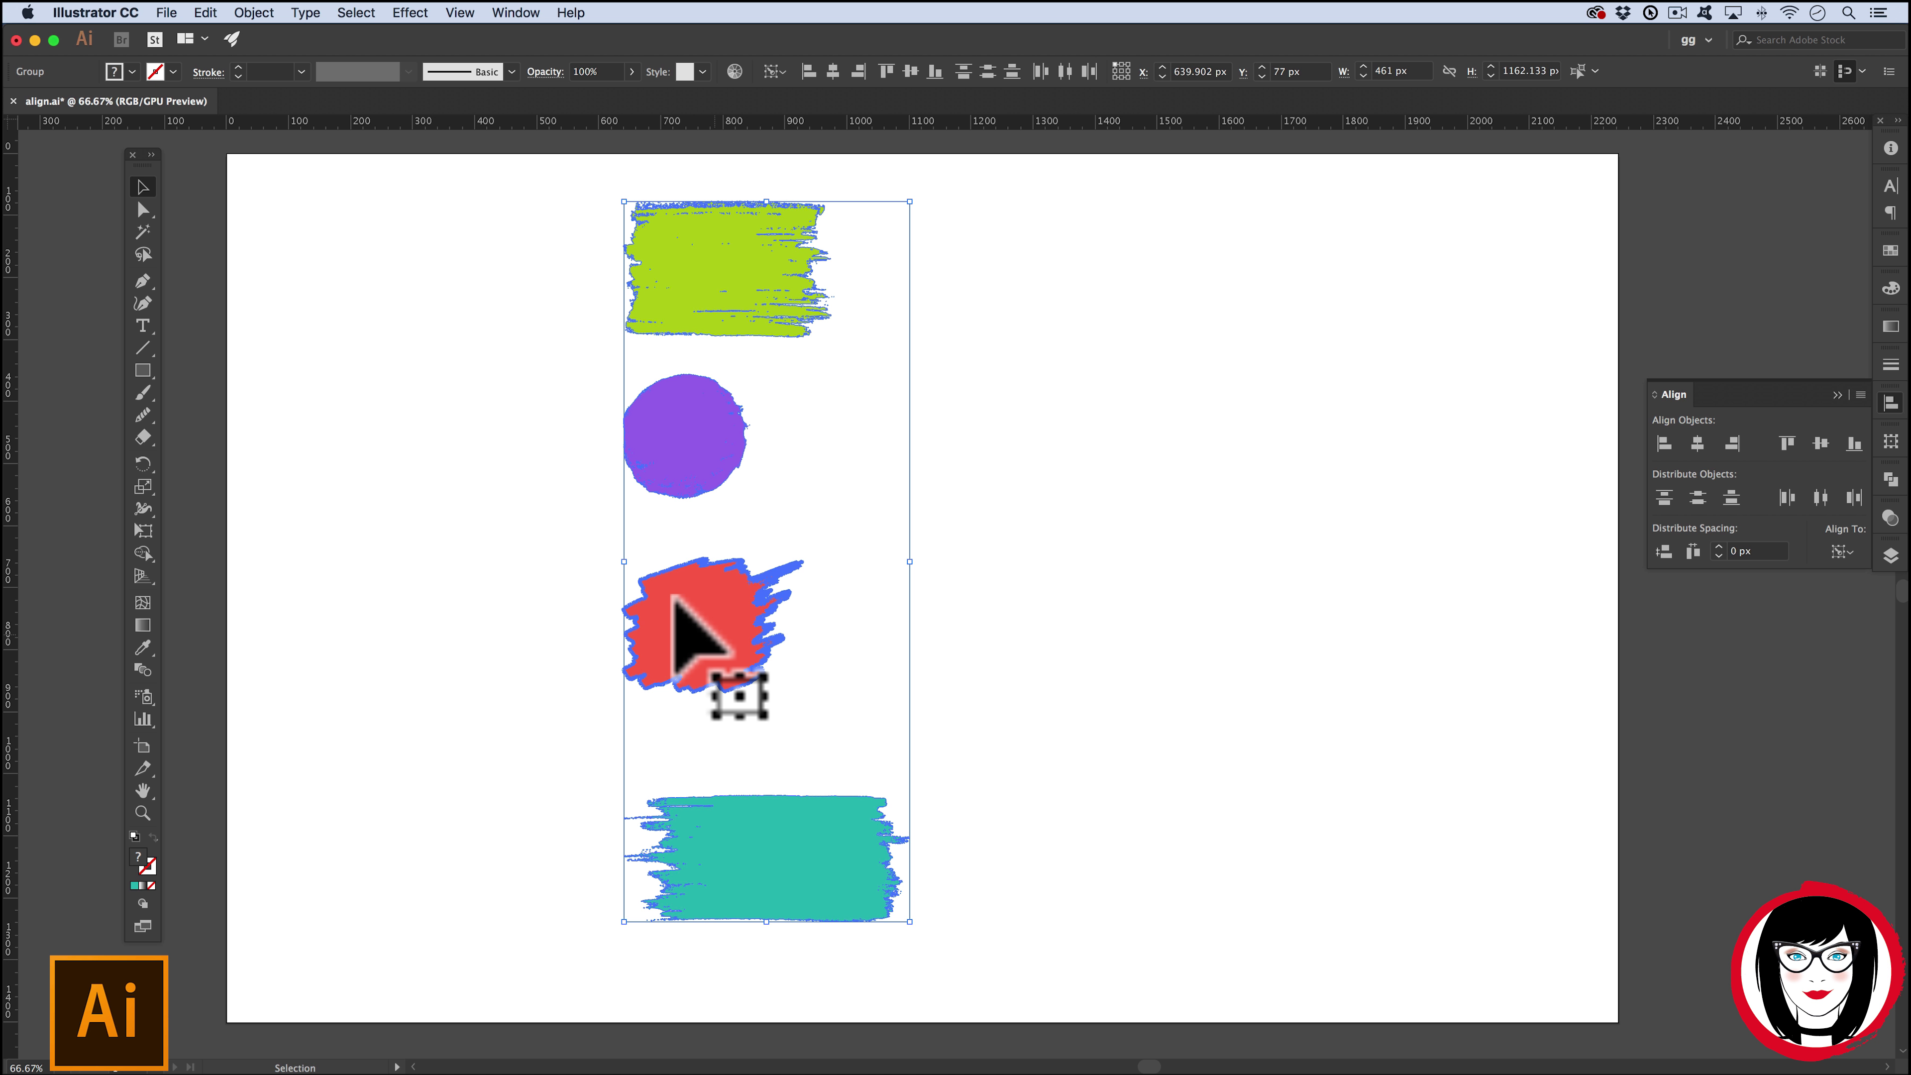
# - Clear the red key object, undo the left alignment and reopen the Align To choices
pyautogui.click(672, 594)
pyautogui.press('super+z')
pyautogui.click(1842, 552)
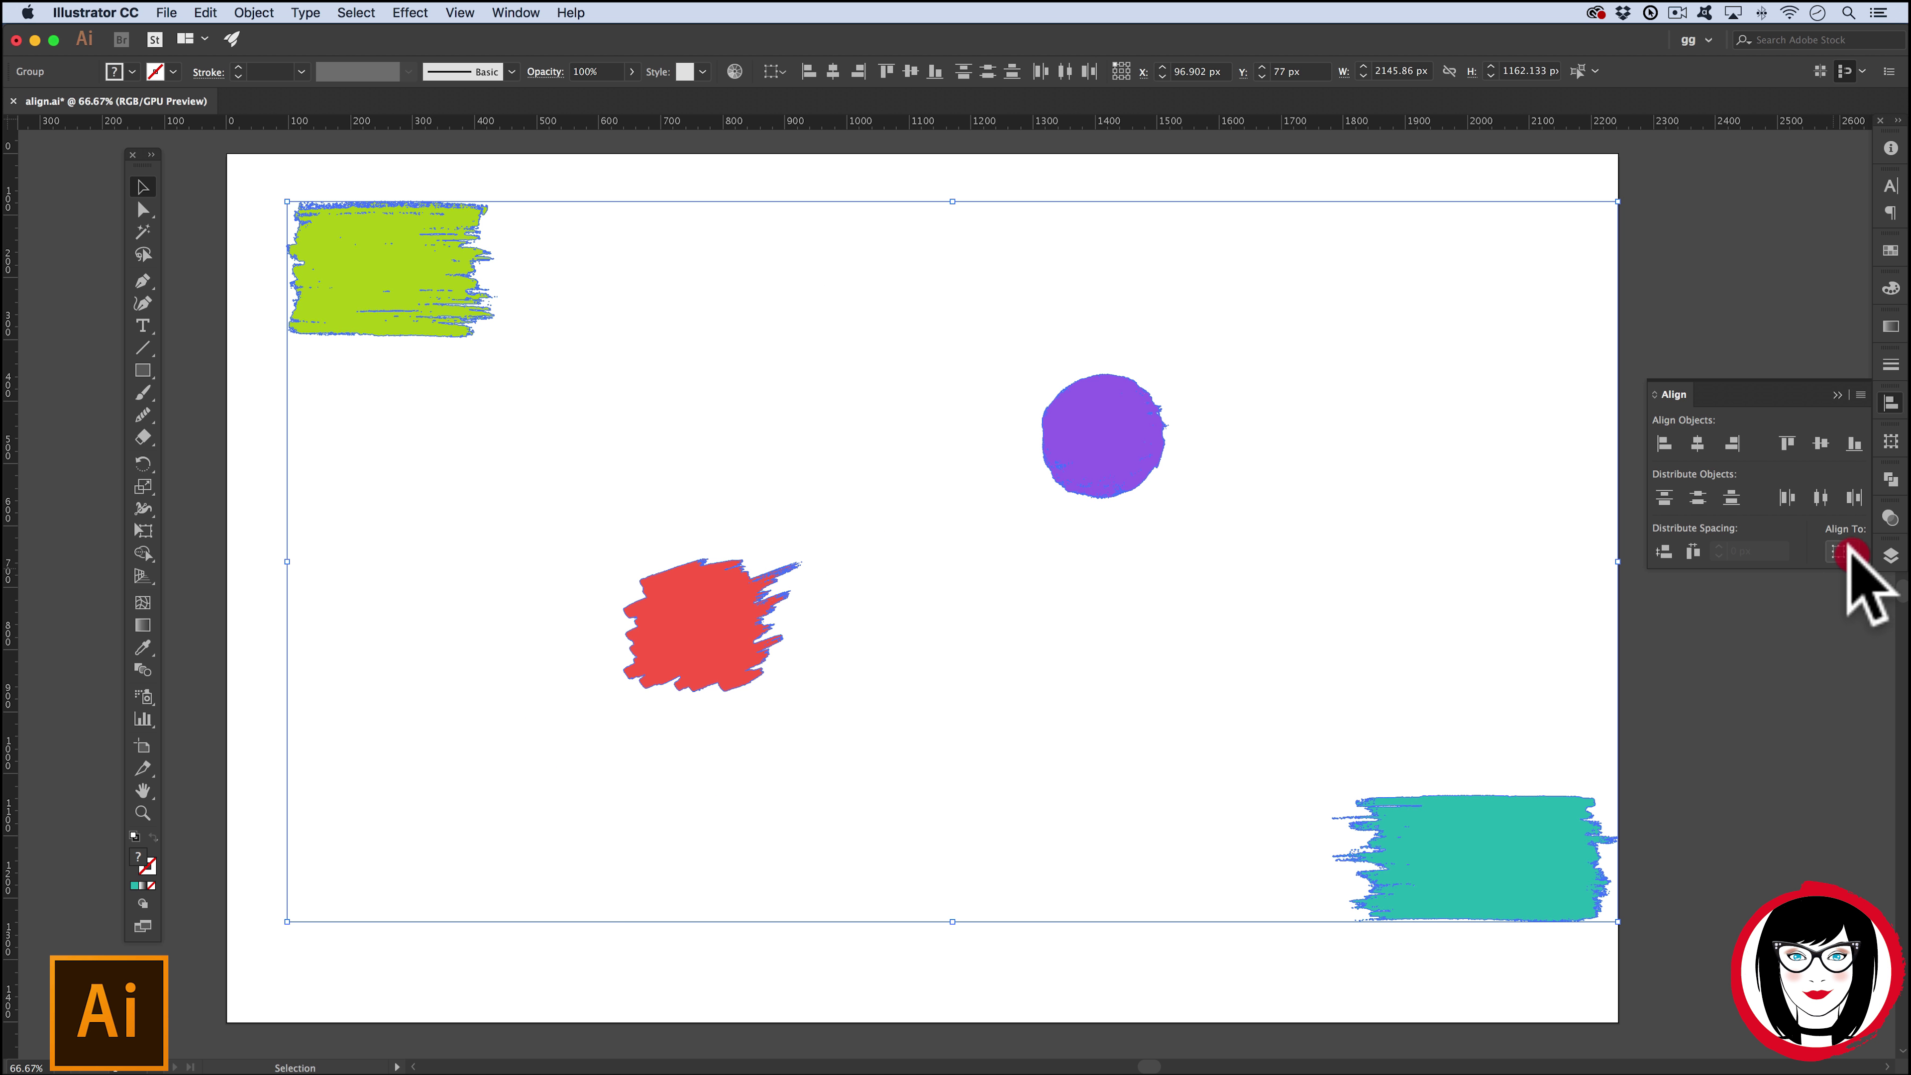
# - Select all shapes, try a left alignment and undo it, checking the Align To choices
pyautogui.click(472, 521)
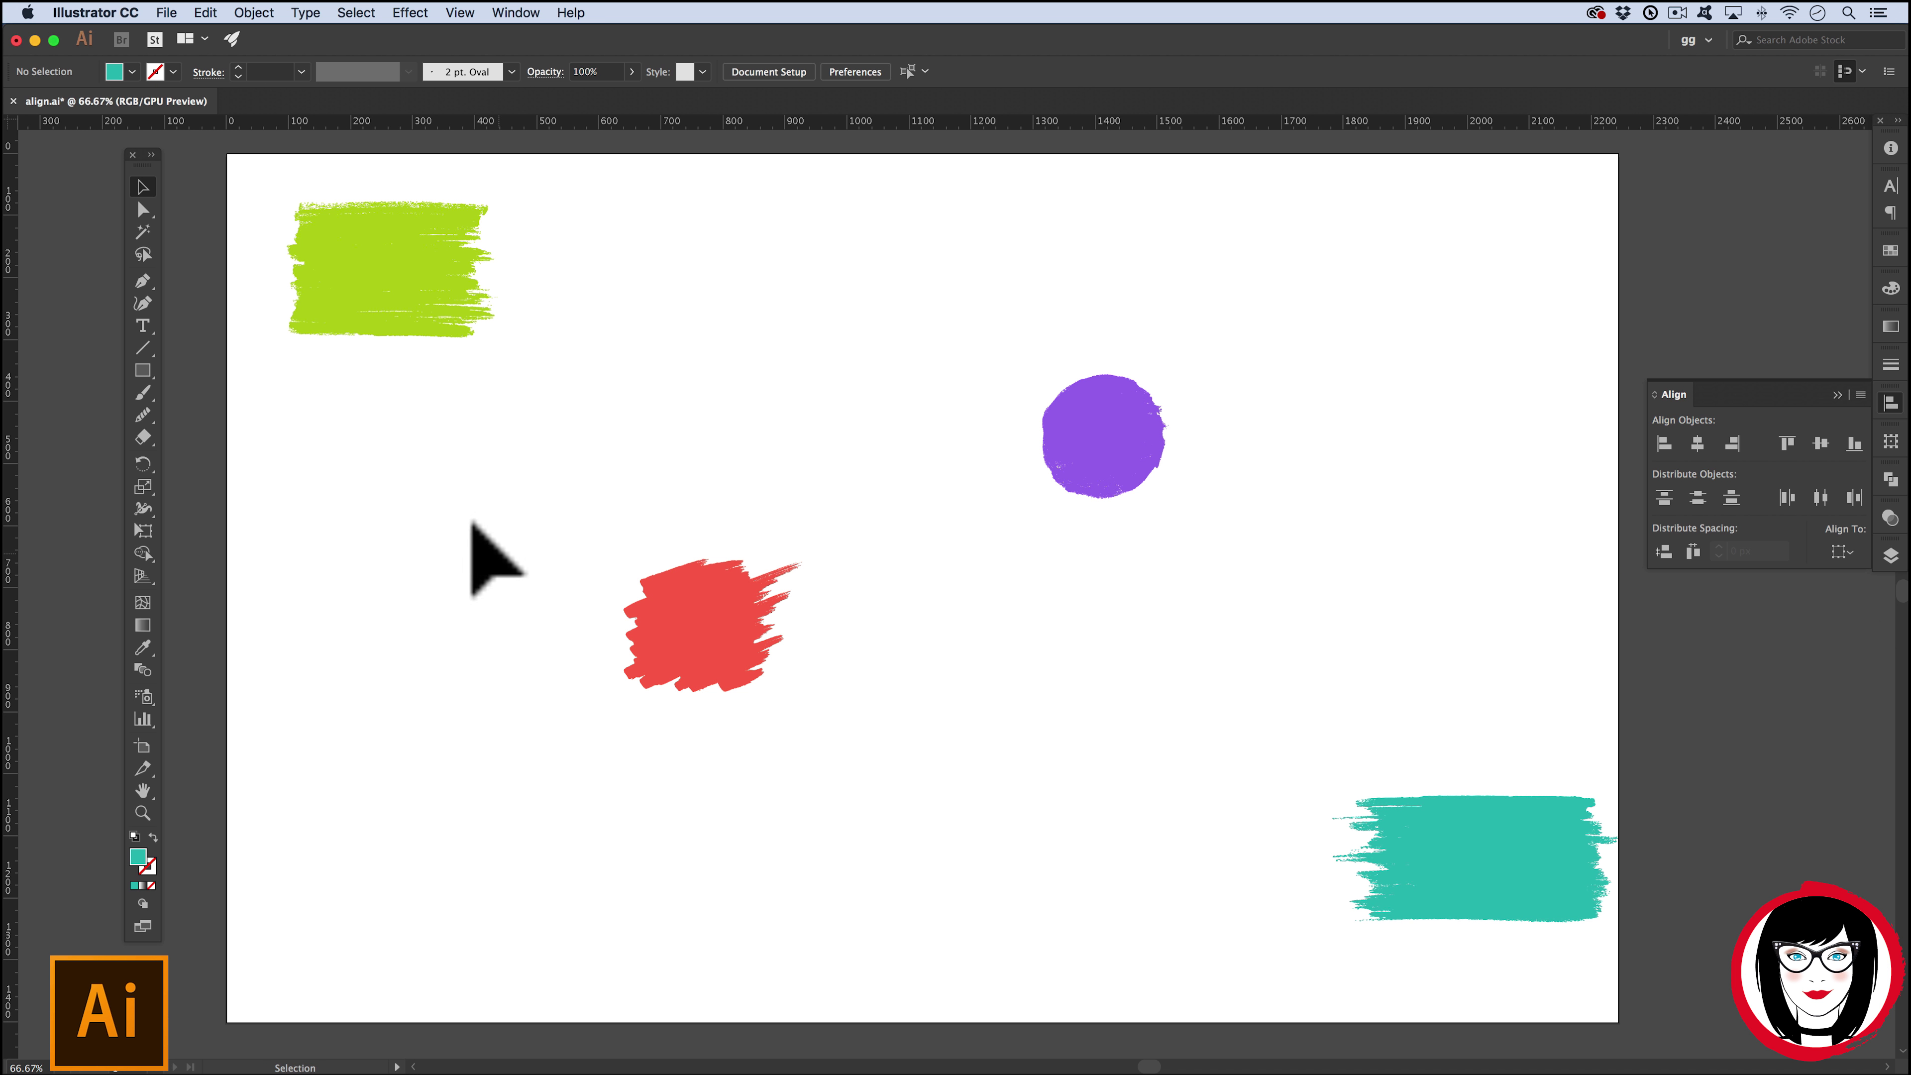
pyautogui.press('super+a')
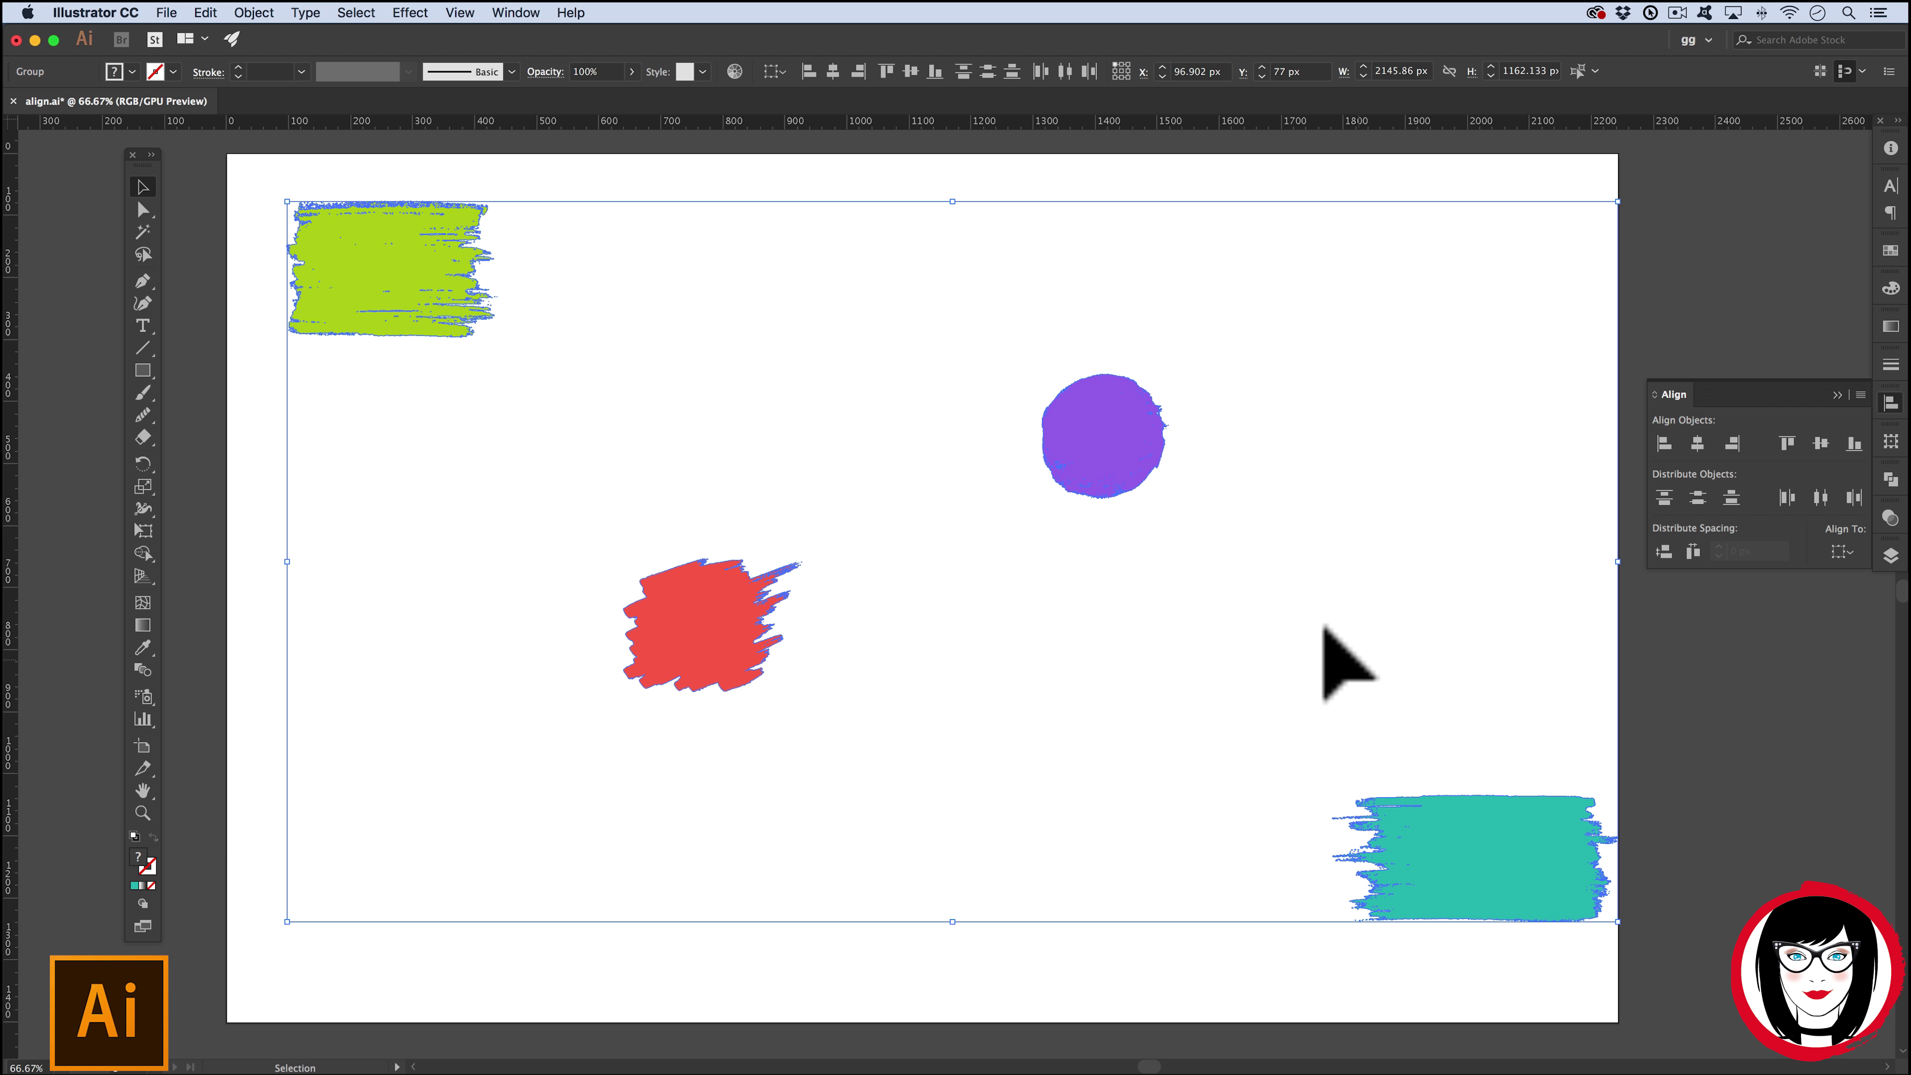
pyautogui.click(1664, 442)
pyautogui.press('super+z')
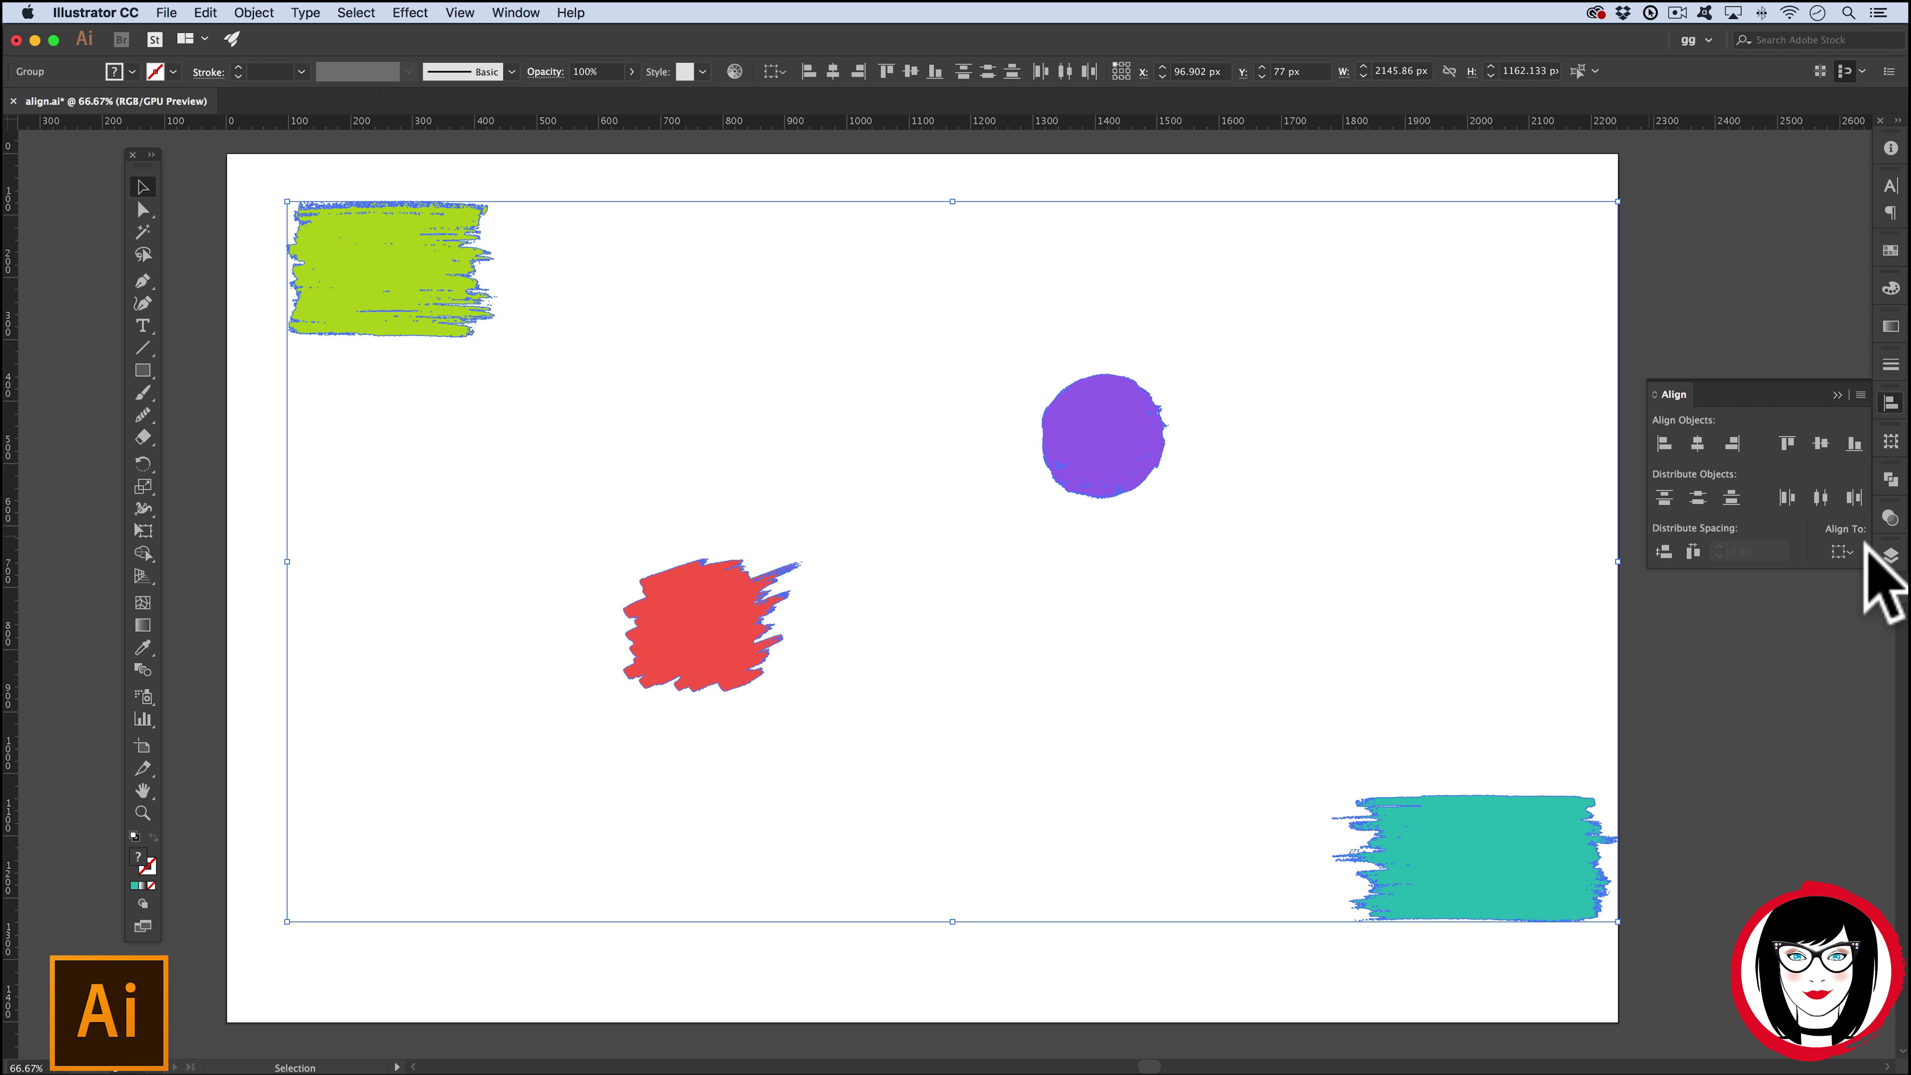
pyautogui.click(1844, 552)
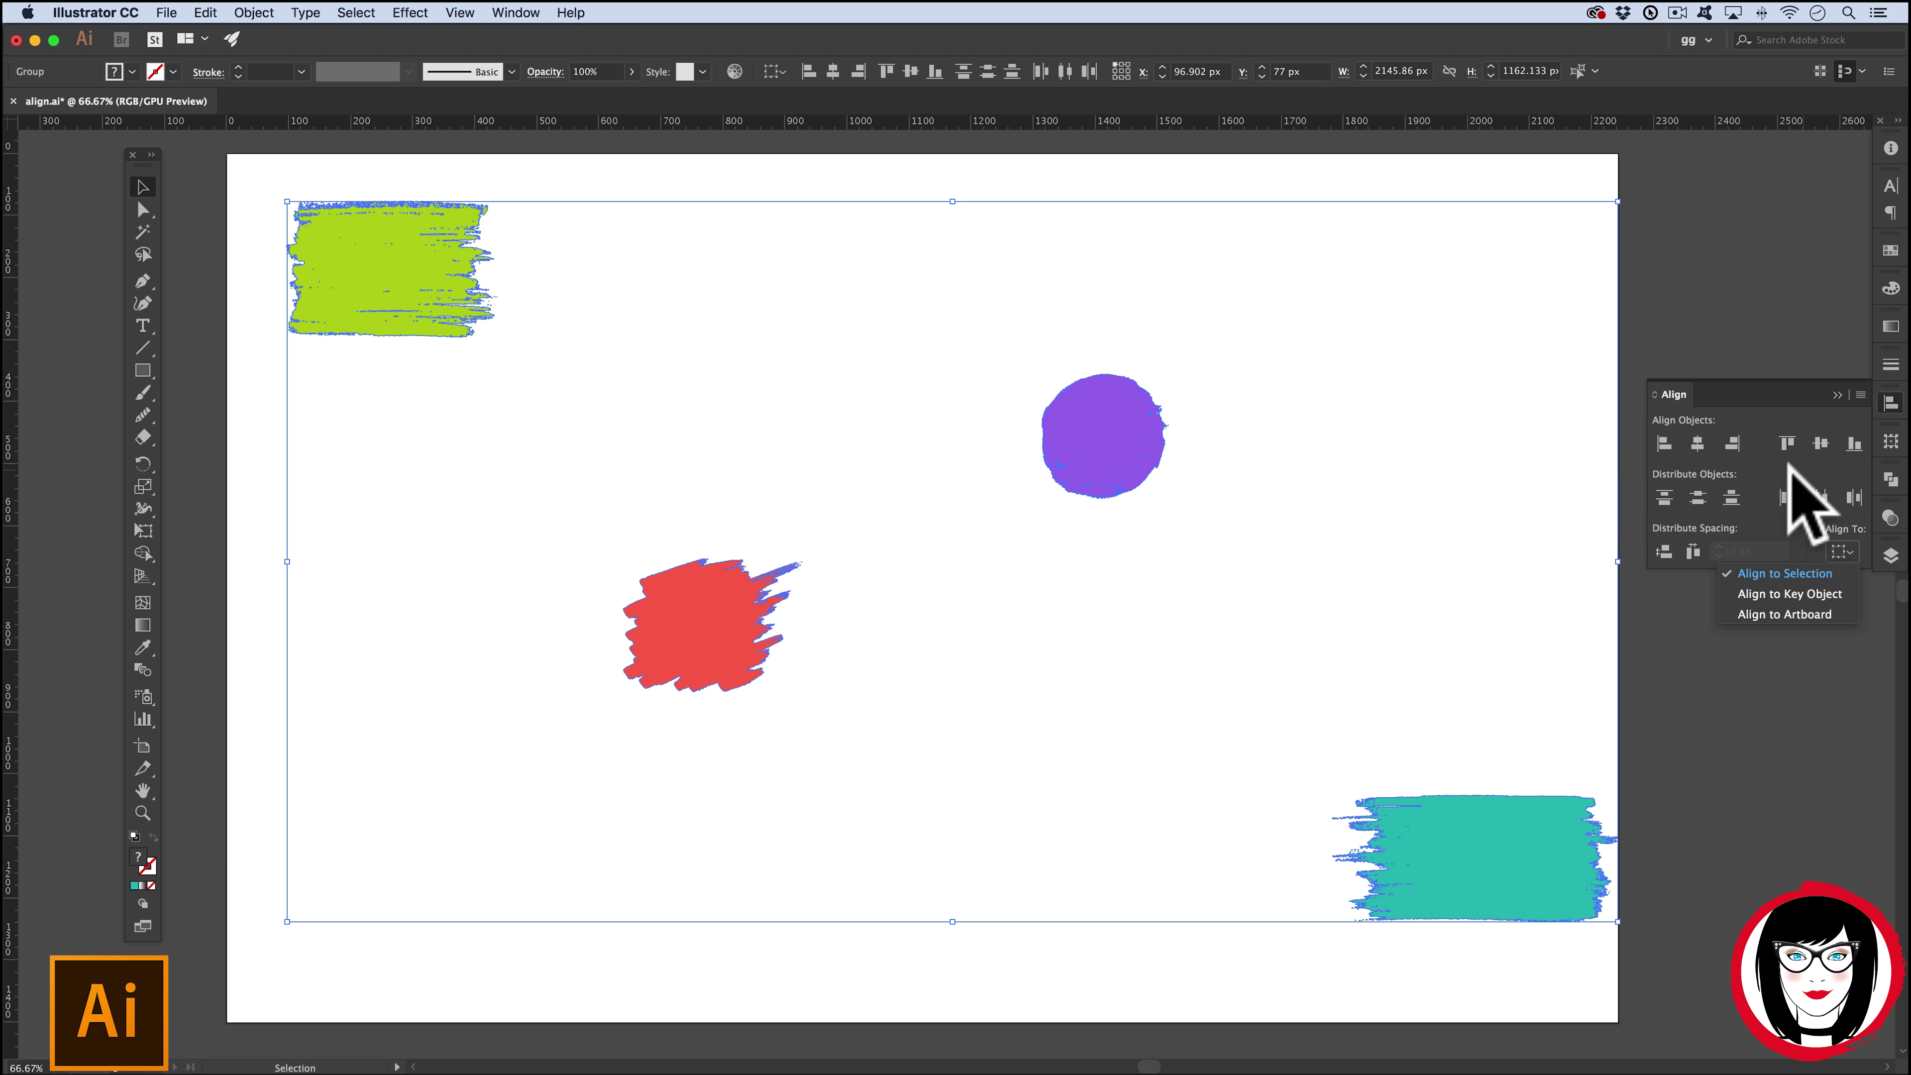
pyautogui.click(1665, 442)
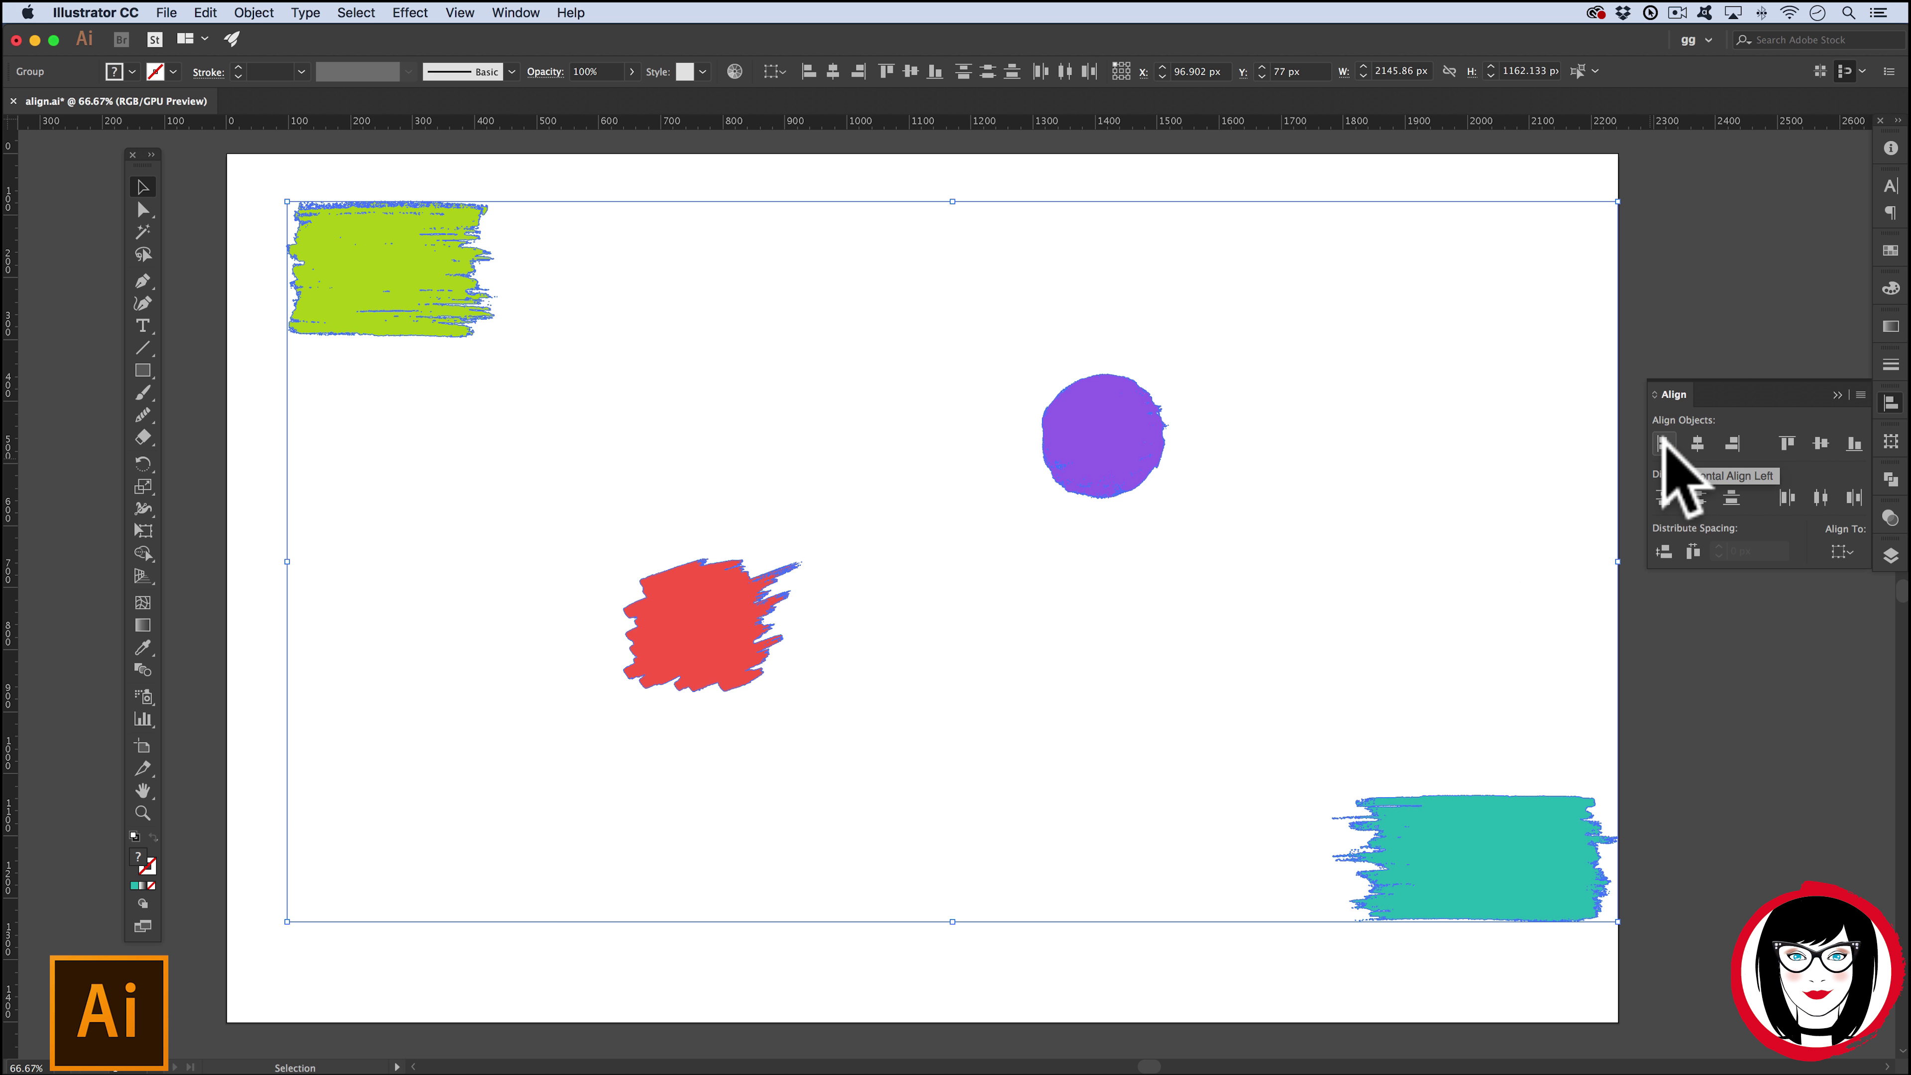
# - Align the left edges of all four shapes to the leftmost one, then deselect
pyautogui.click(1664, 444)
pyautogui.press('super+shift+a')
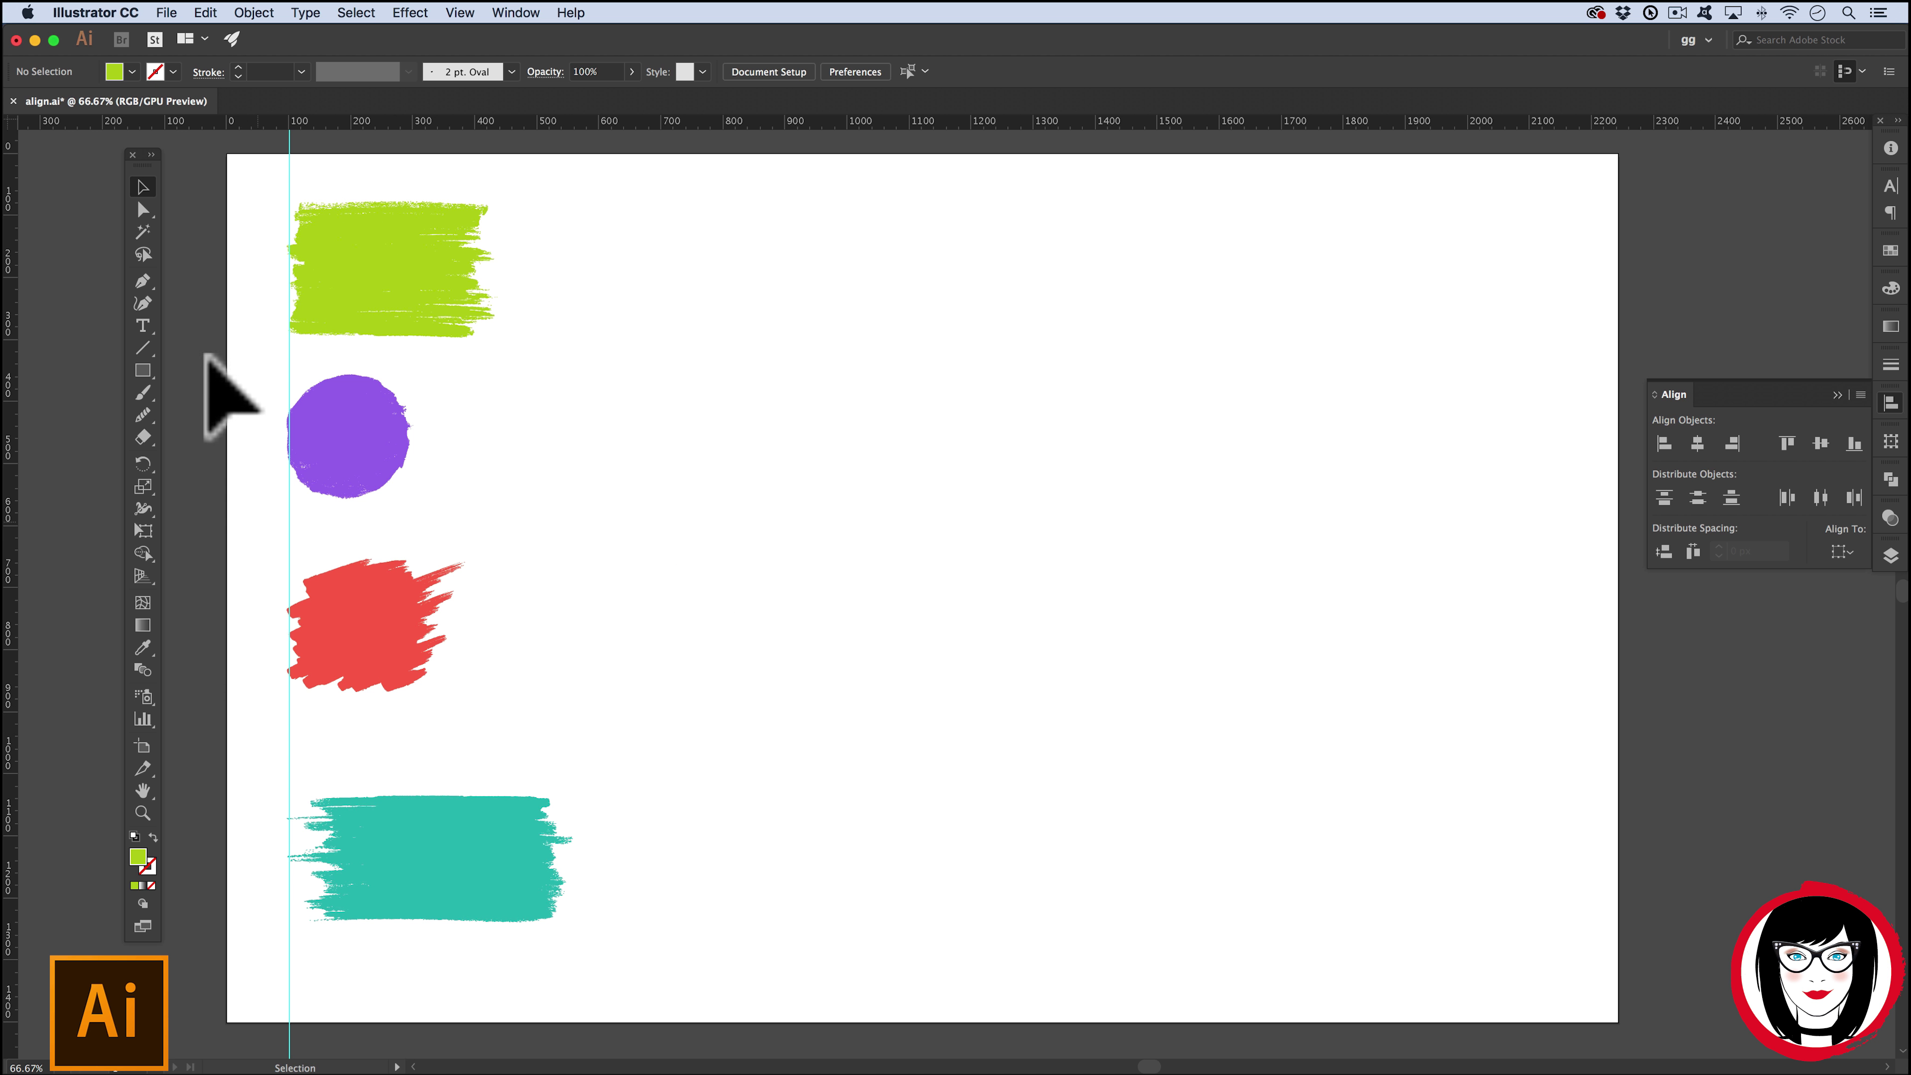
pyautogui.click(329, 253)
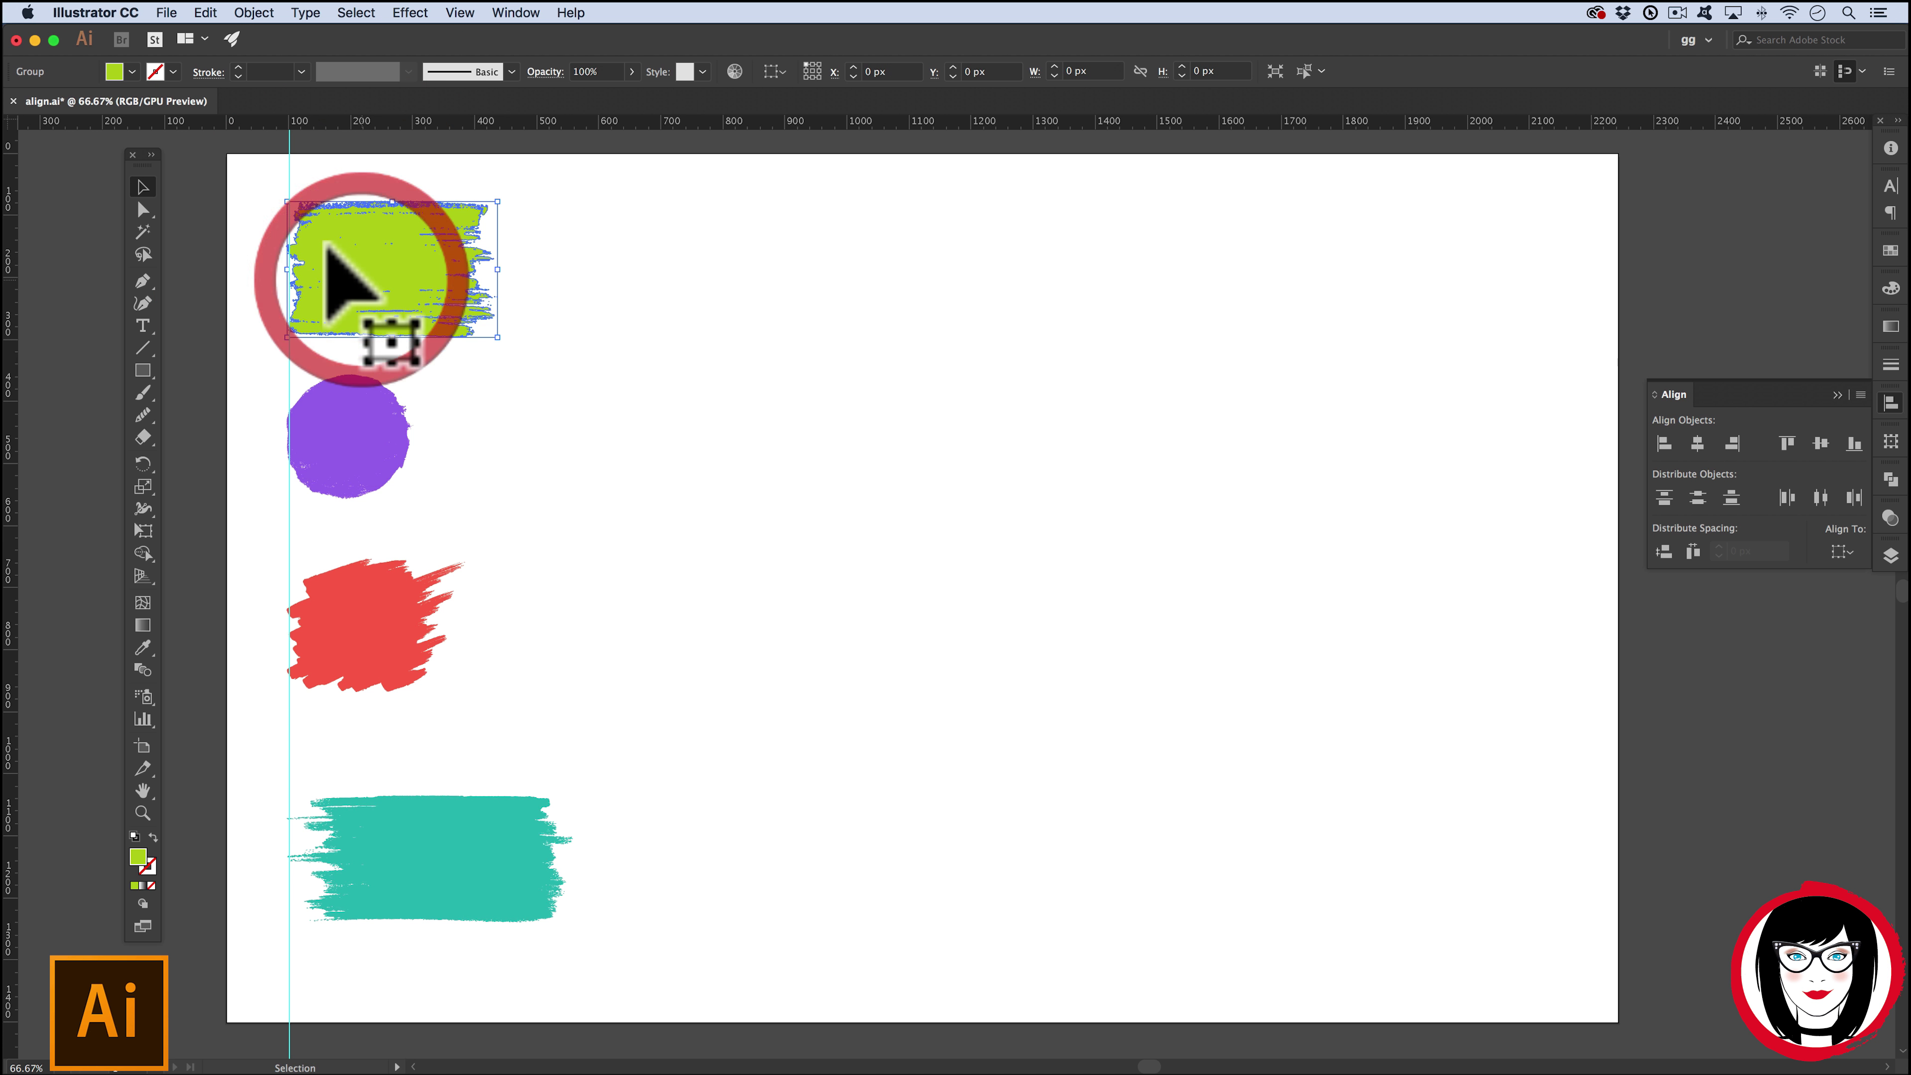
pyautogui.click(662, 329)
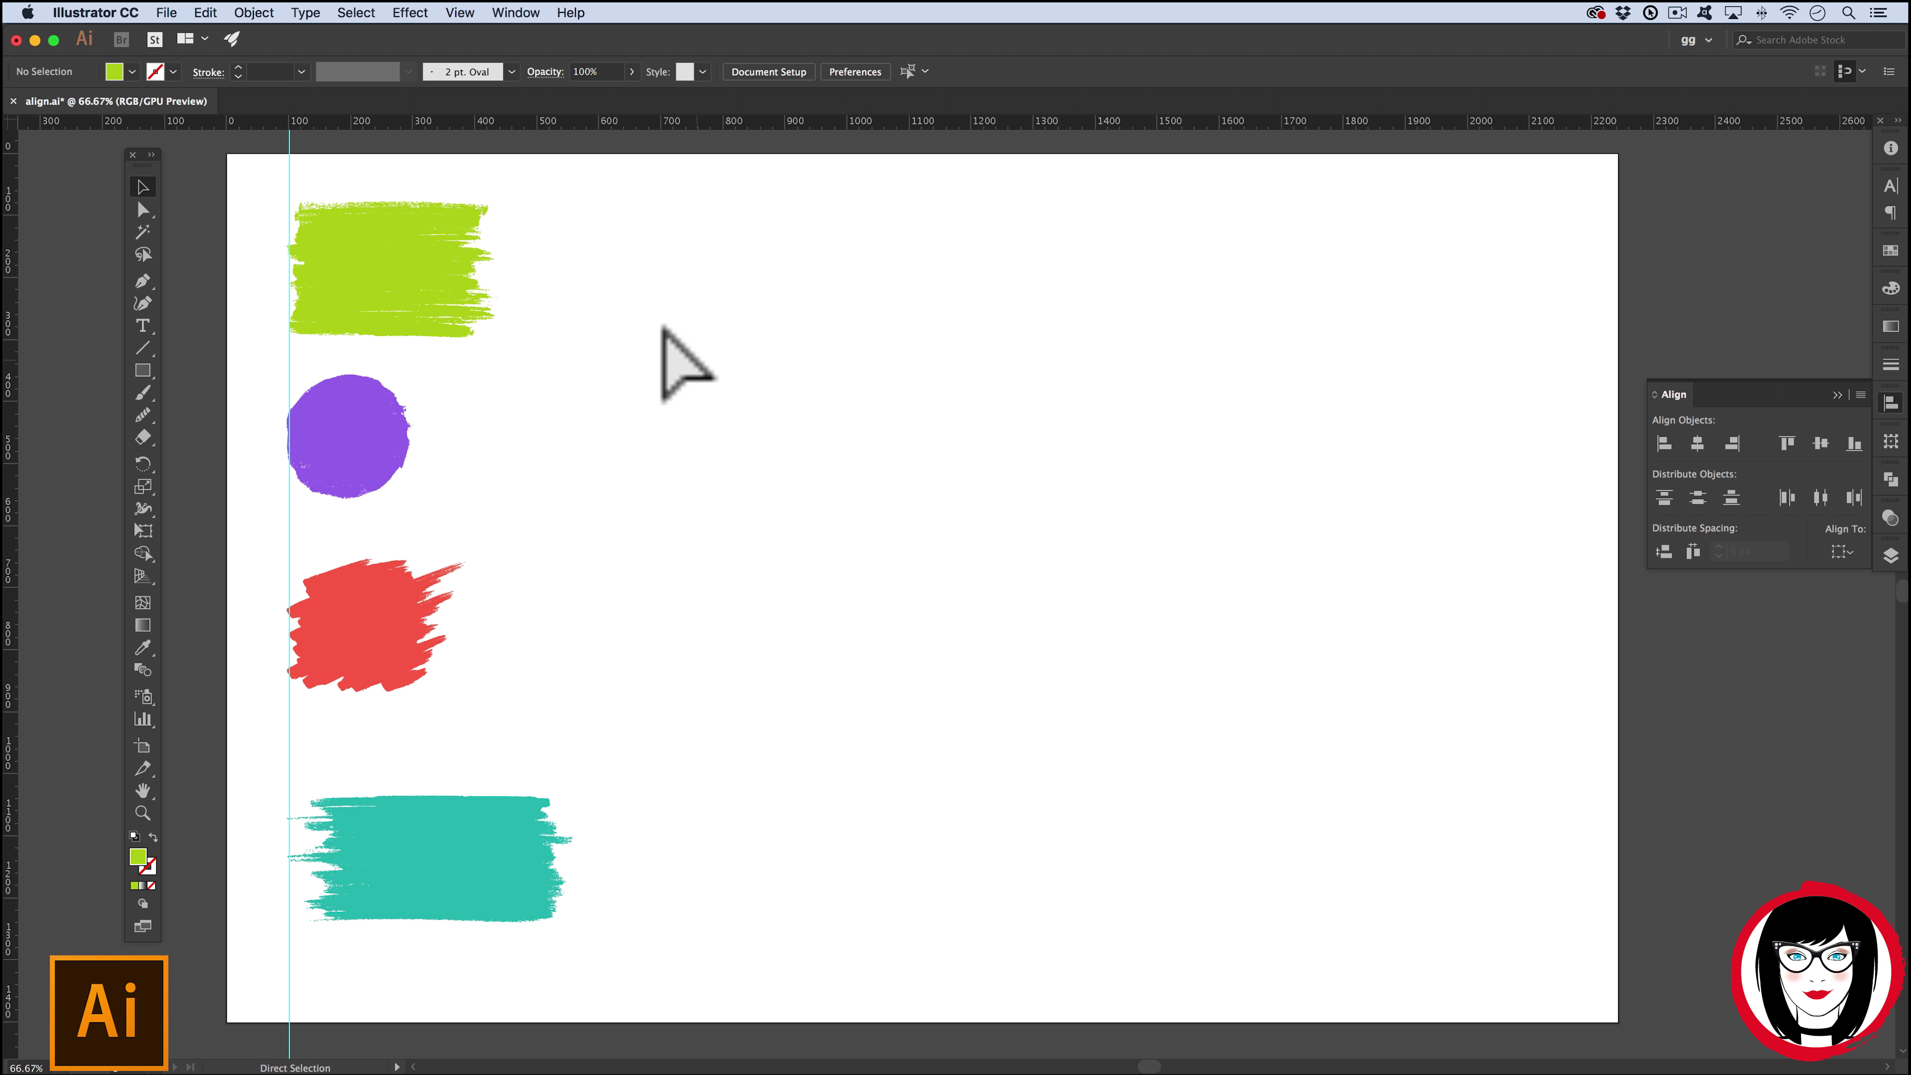
pyautogui.press('super+a')
# - Try aligning all shapes' right edges relative to the selection, then undo it
pyautogui.press('super+z')
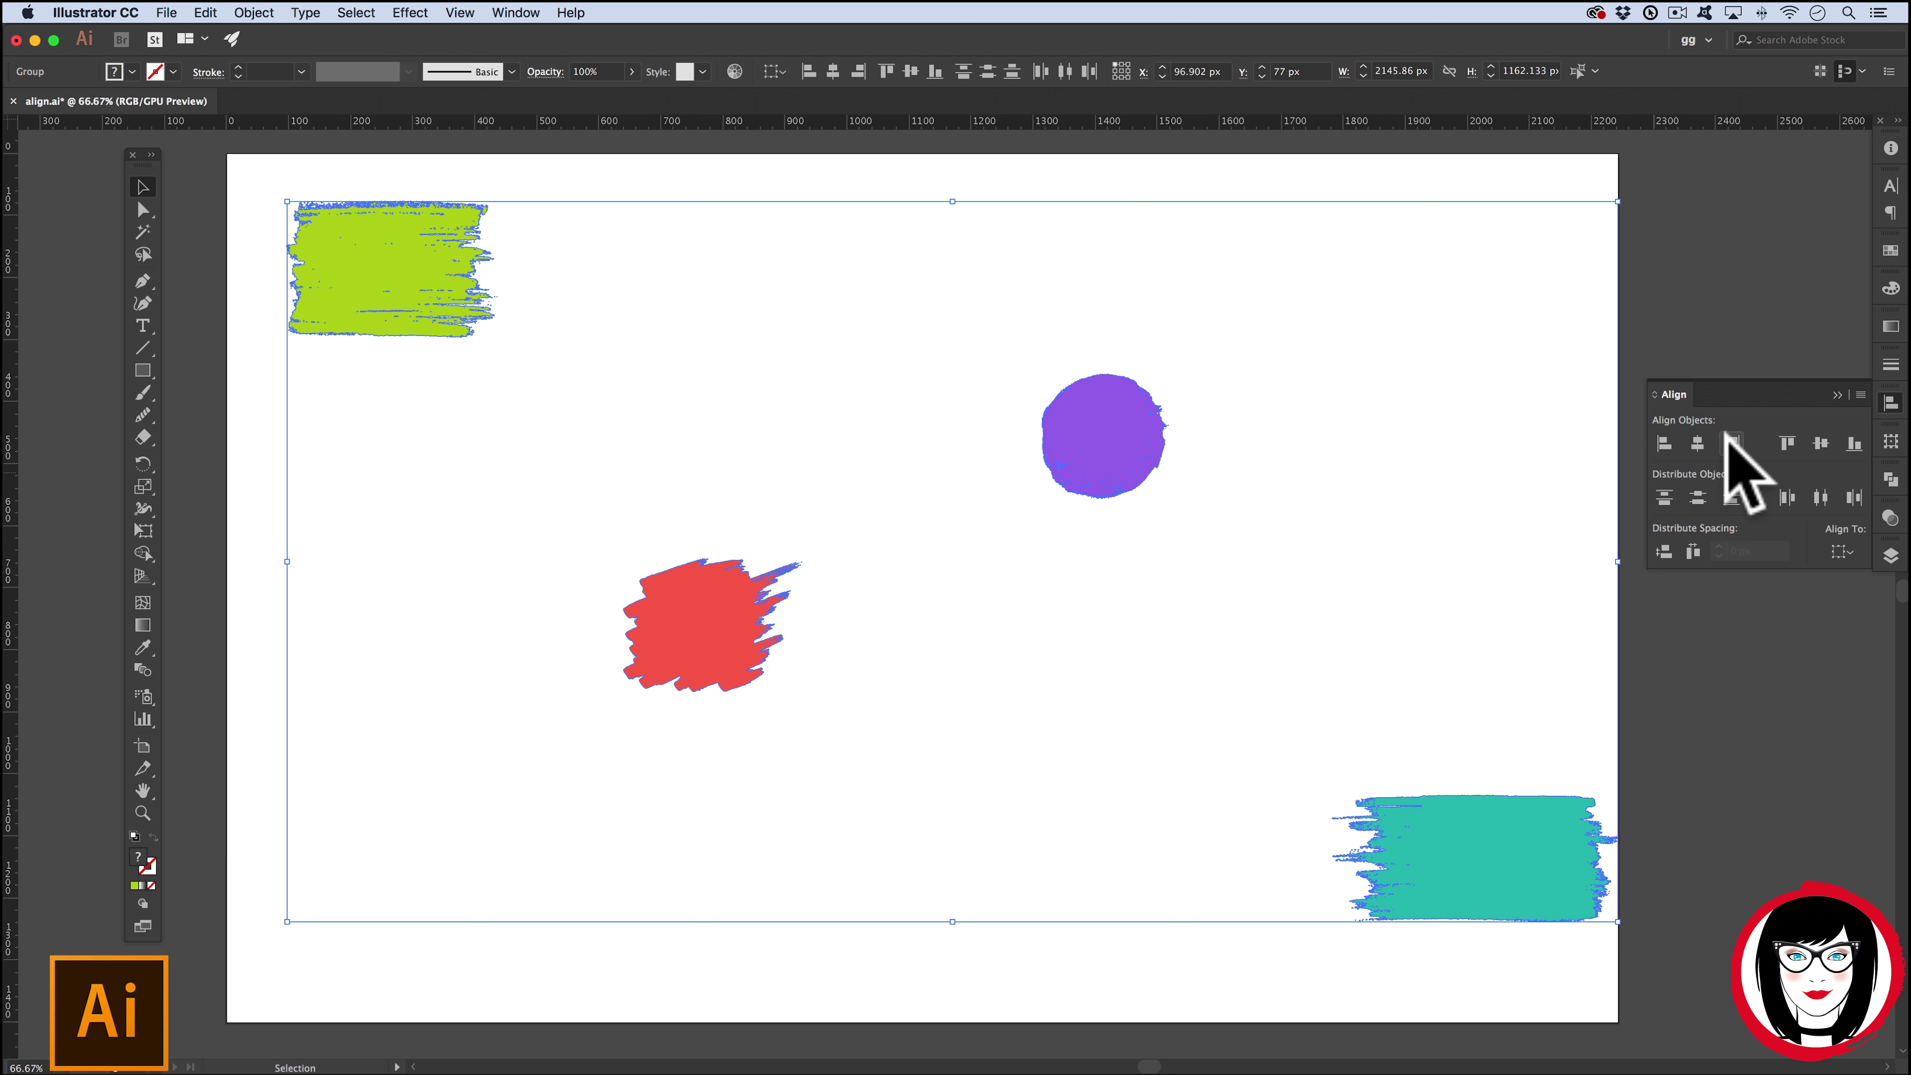
pyautogui.click(1732, 444)
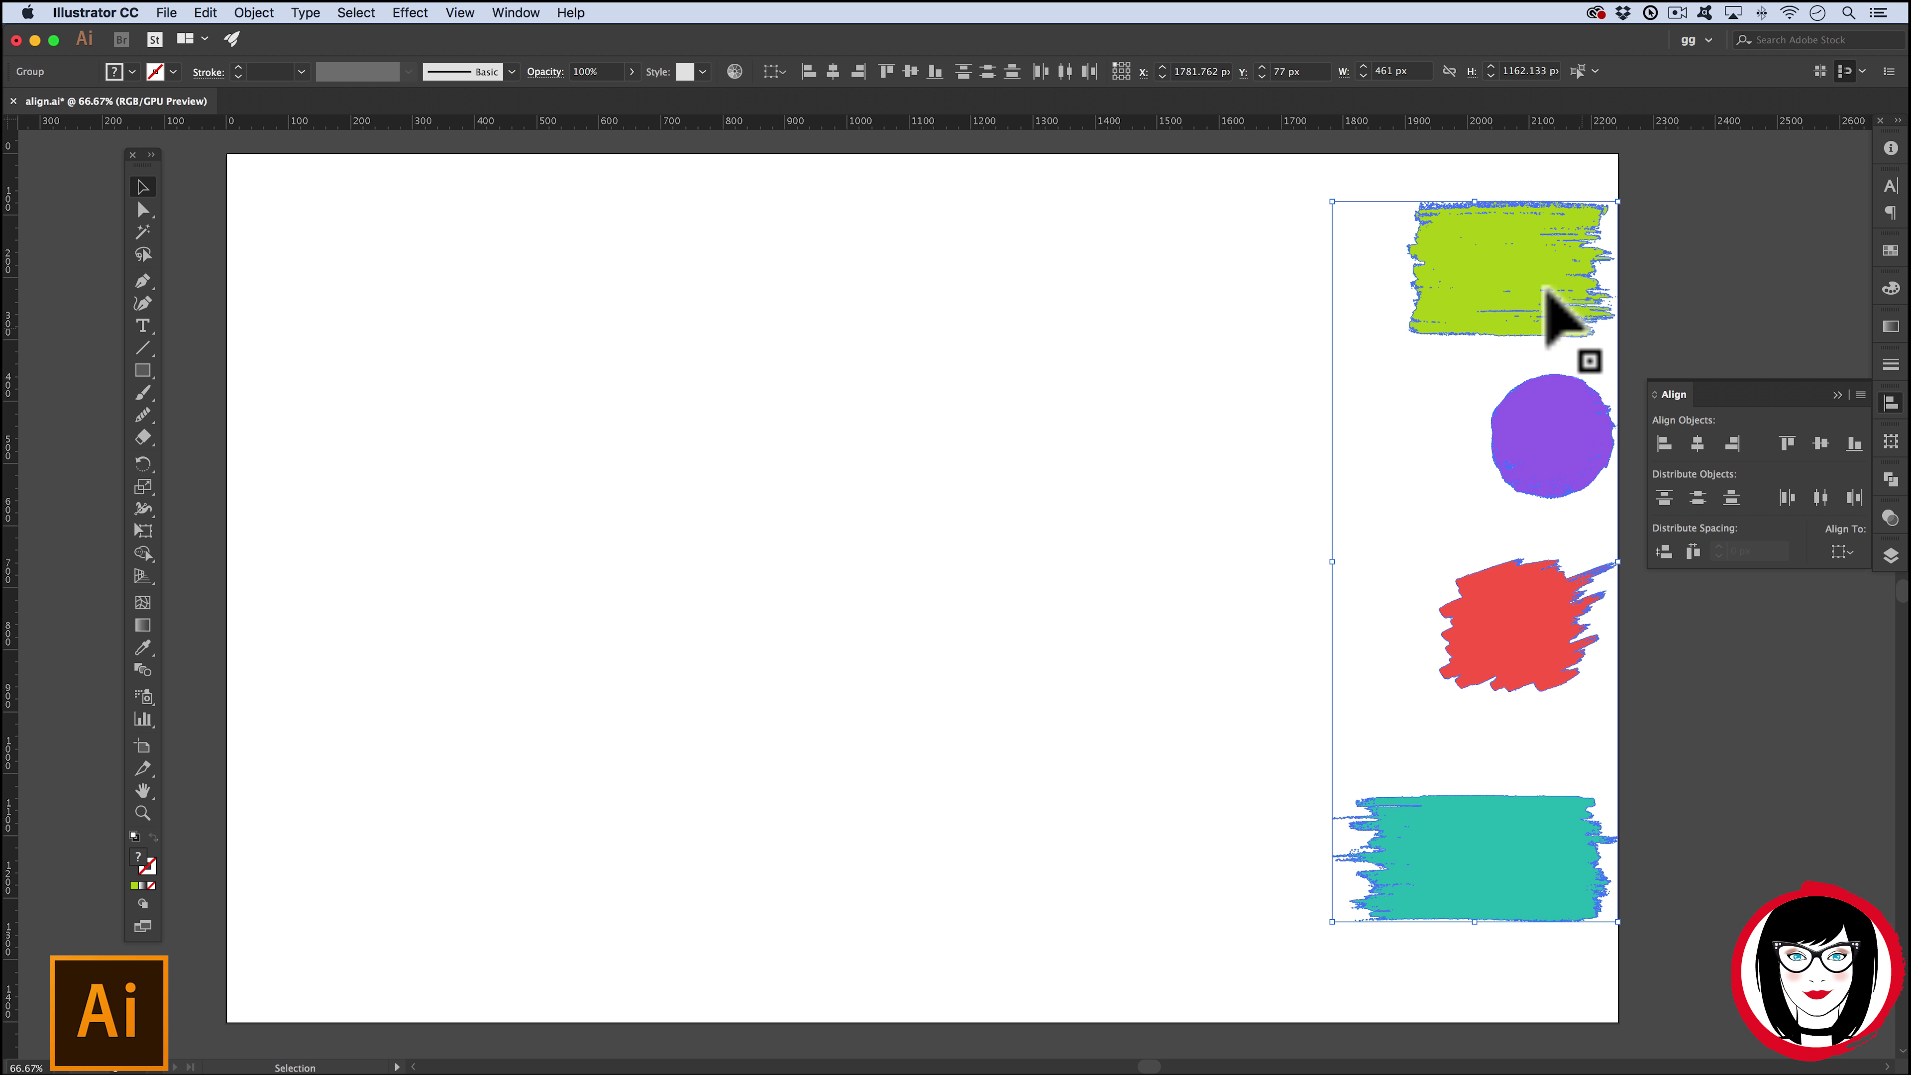
pyautogui.press('super+z')
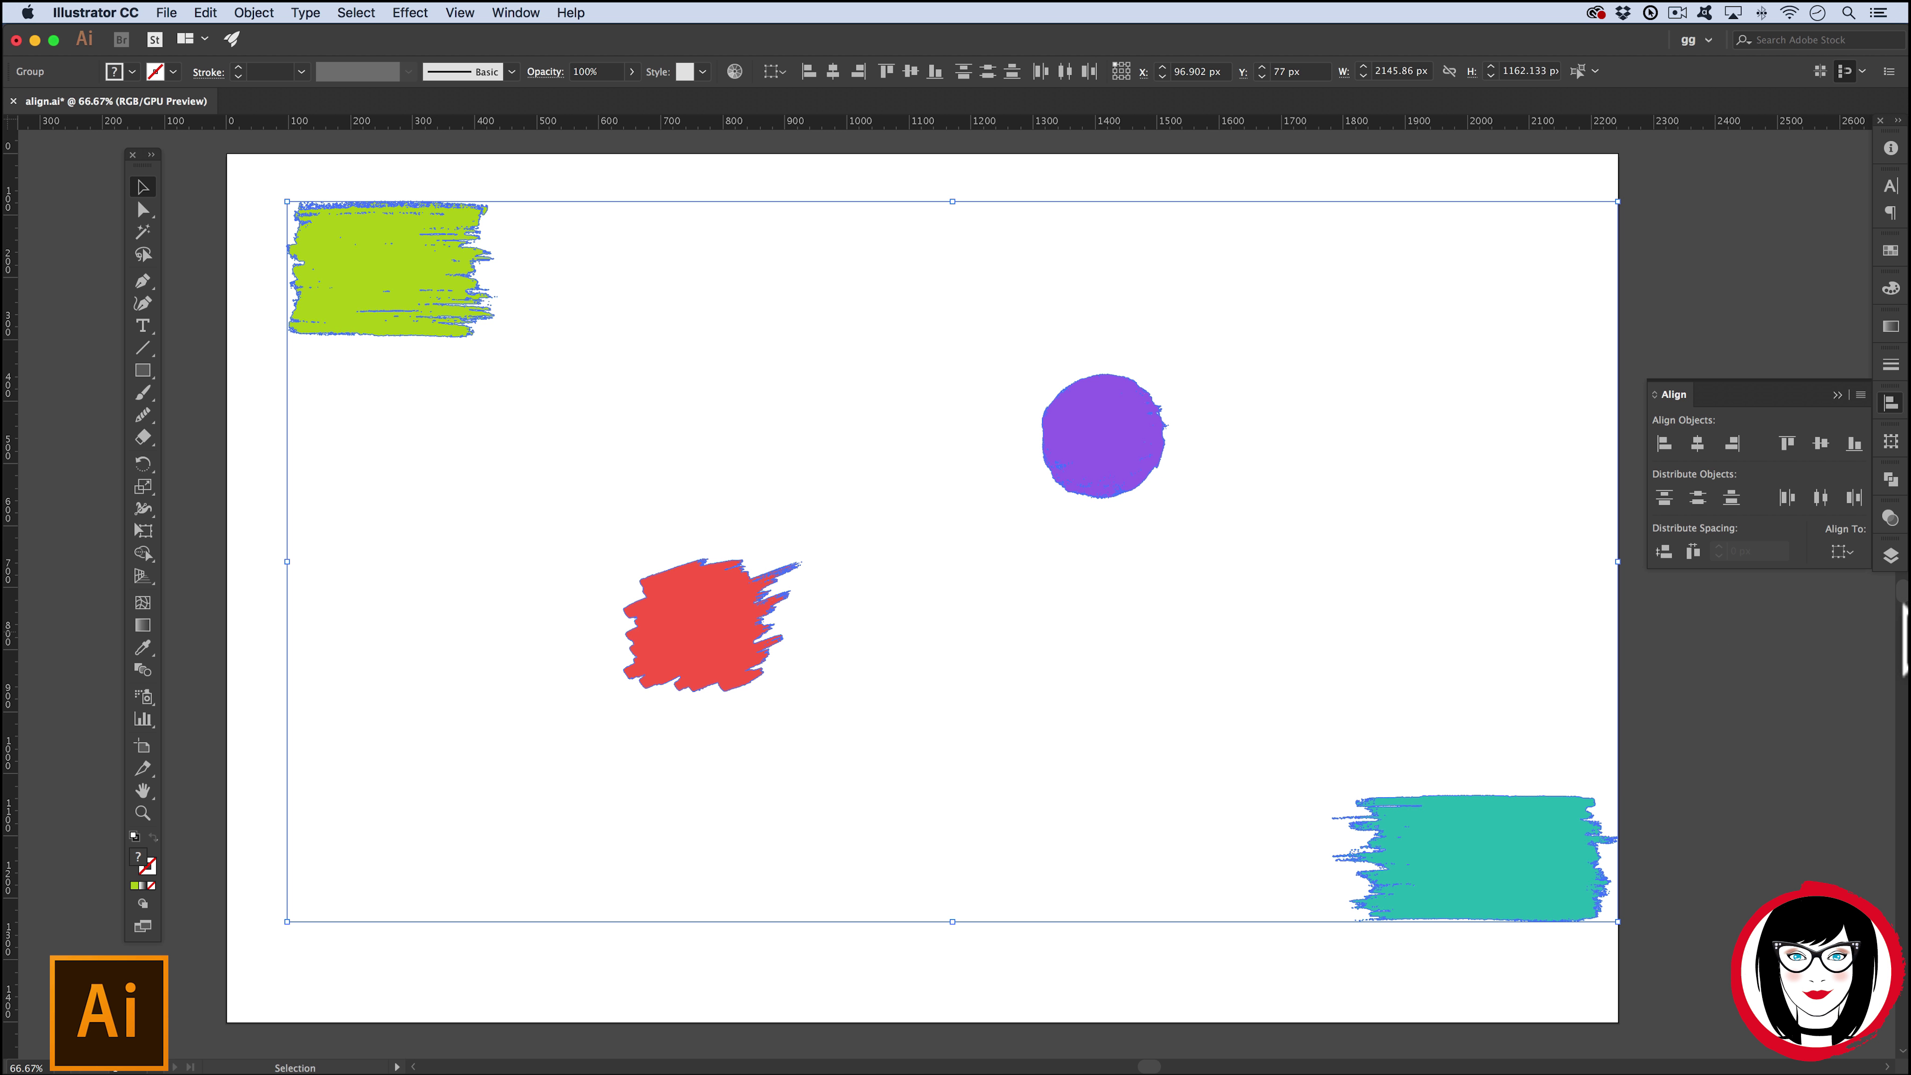
# - Align every shape's right edge to the red shape as key object, then deselect
pyautogui.click(1842, 552)
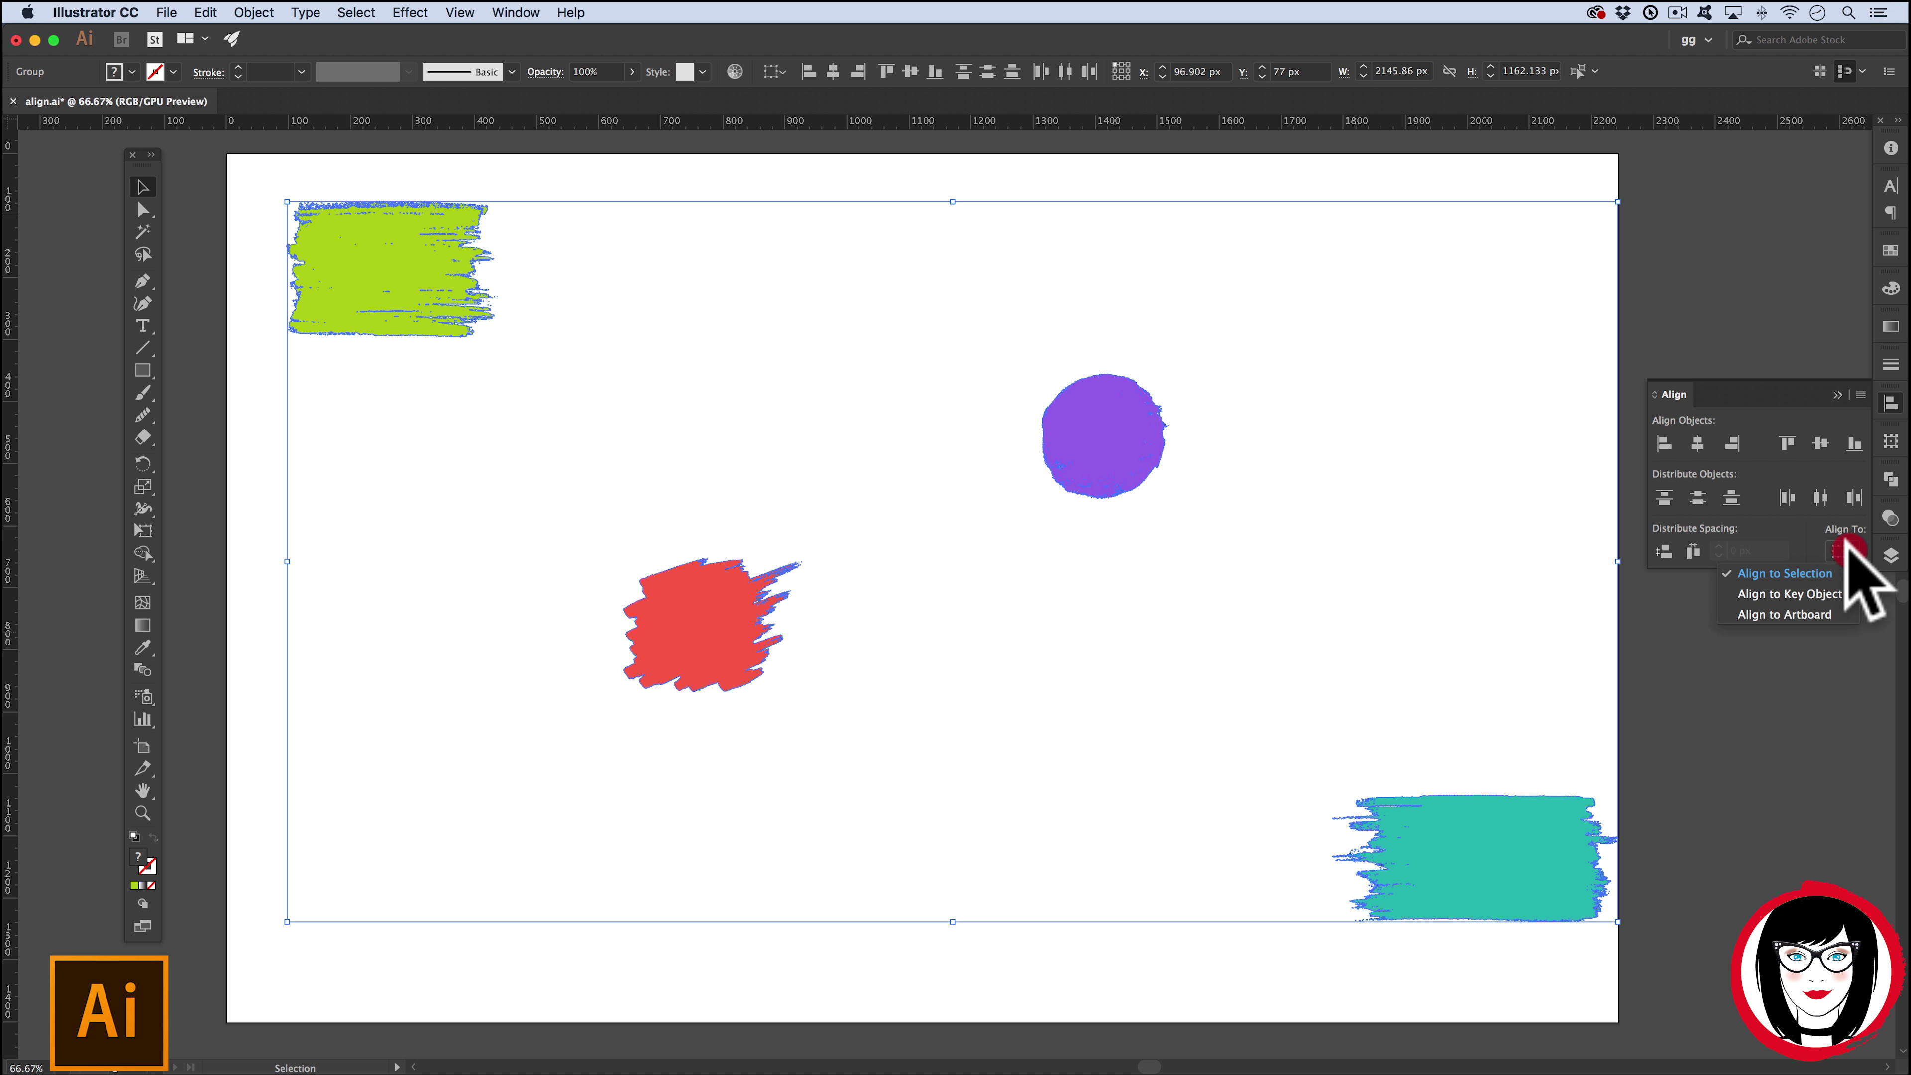
pyautogui.click(1836, 594)
pyautogui.click(726, 614)
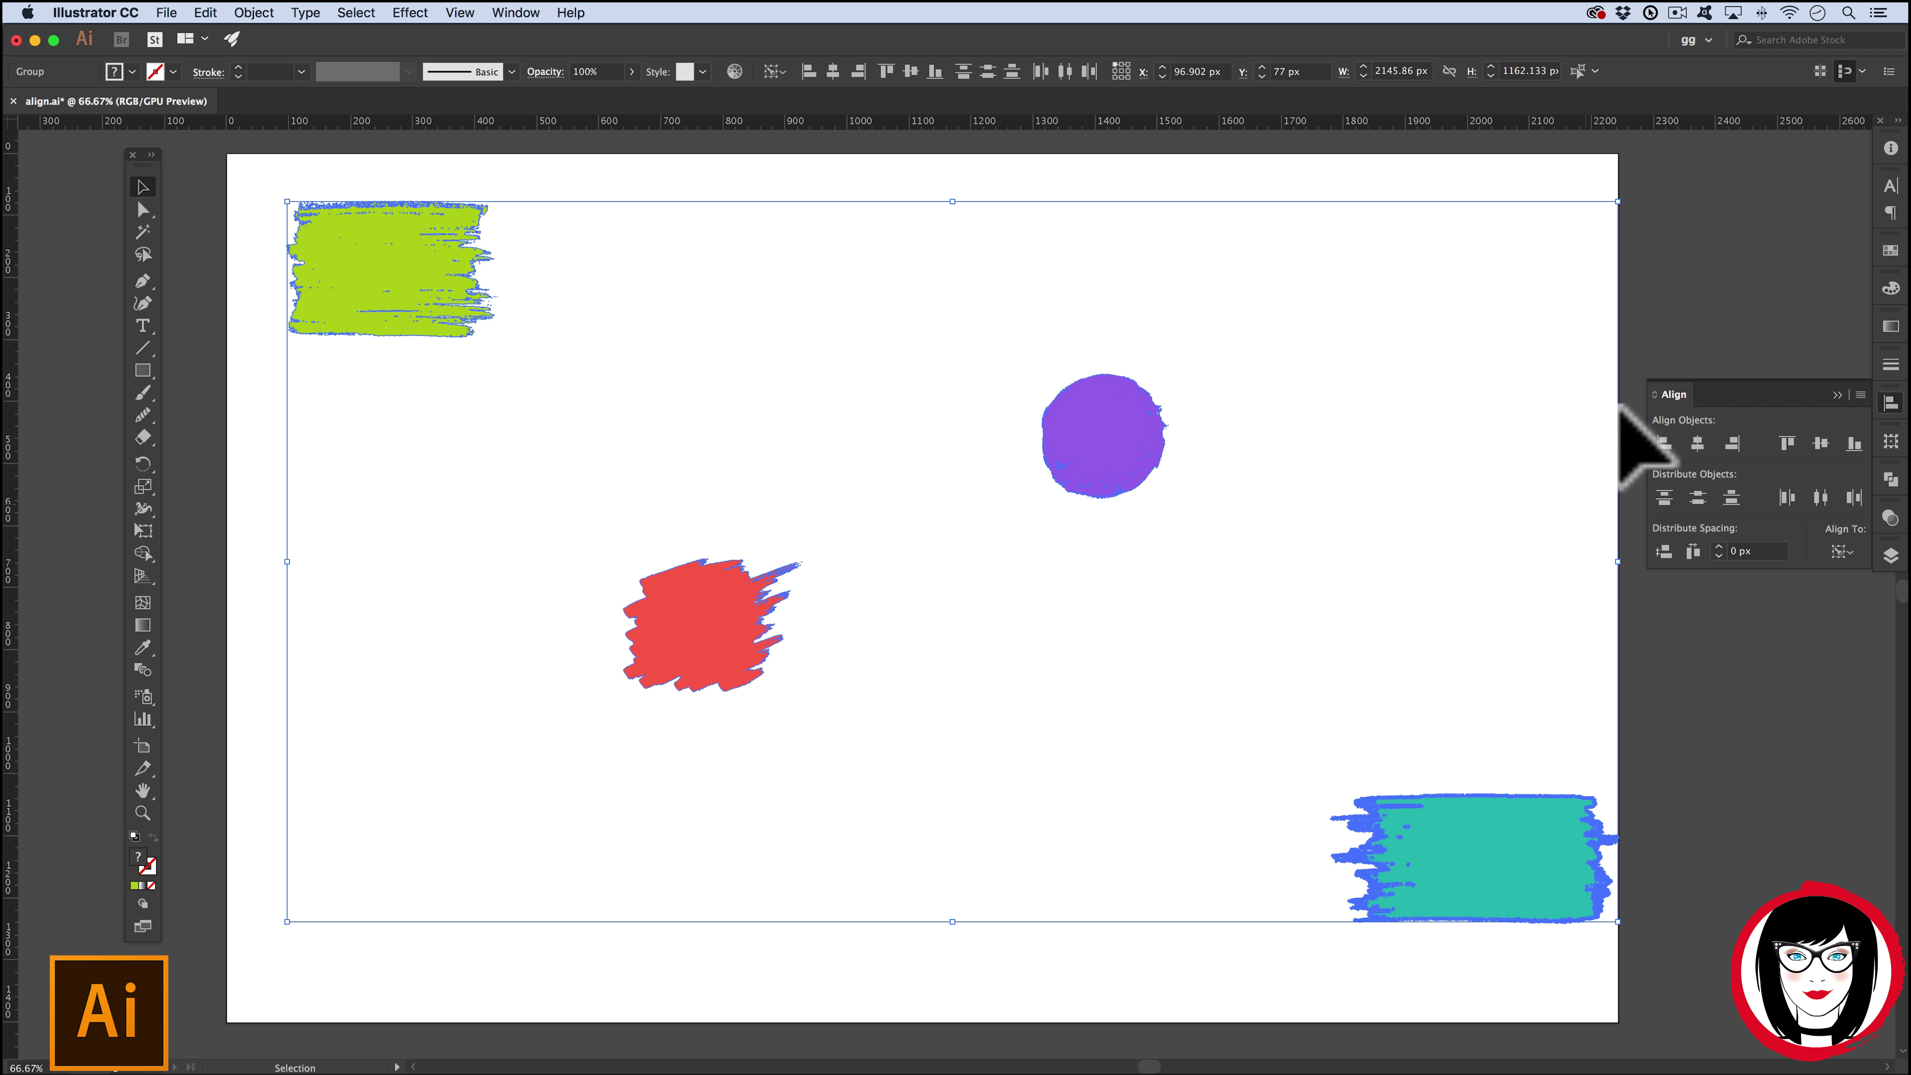
pyautogui.click(1733, 443)
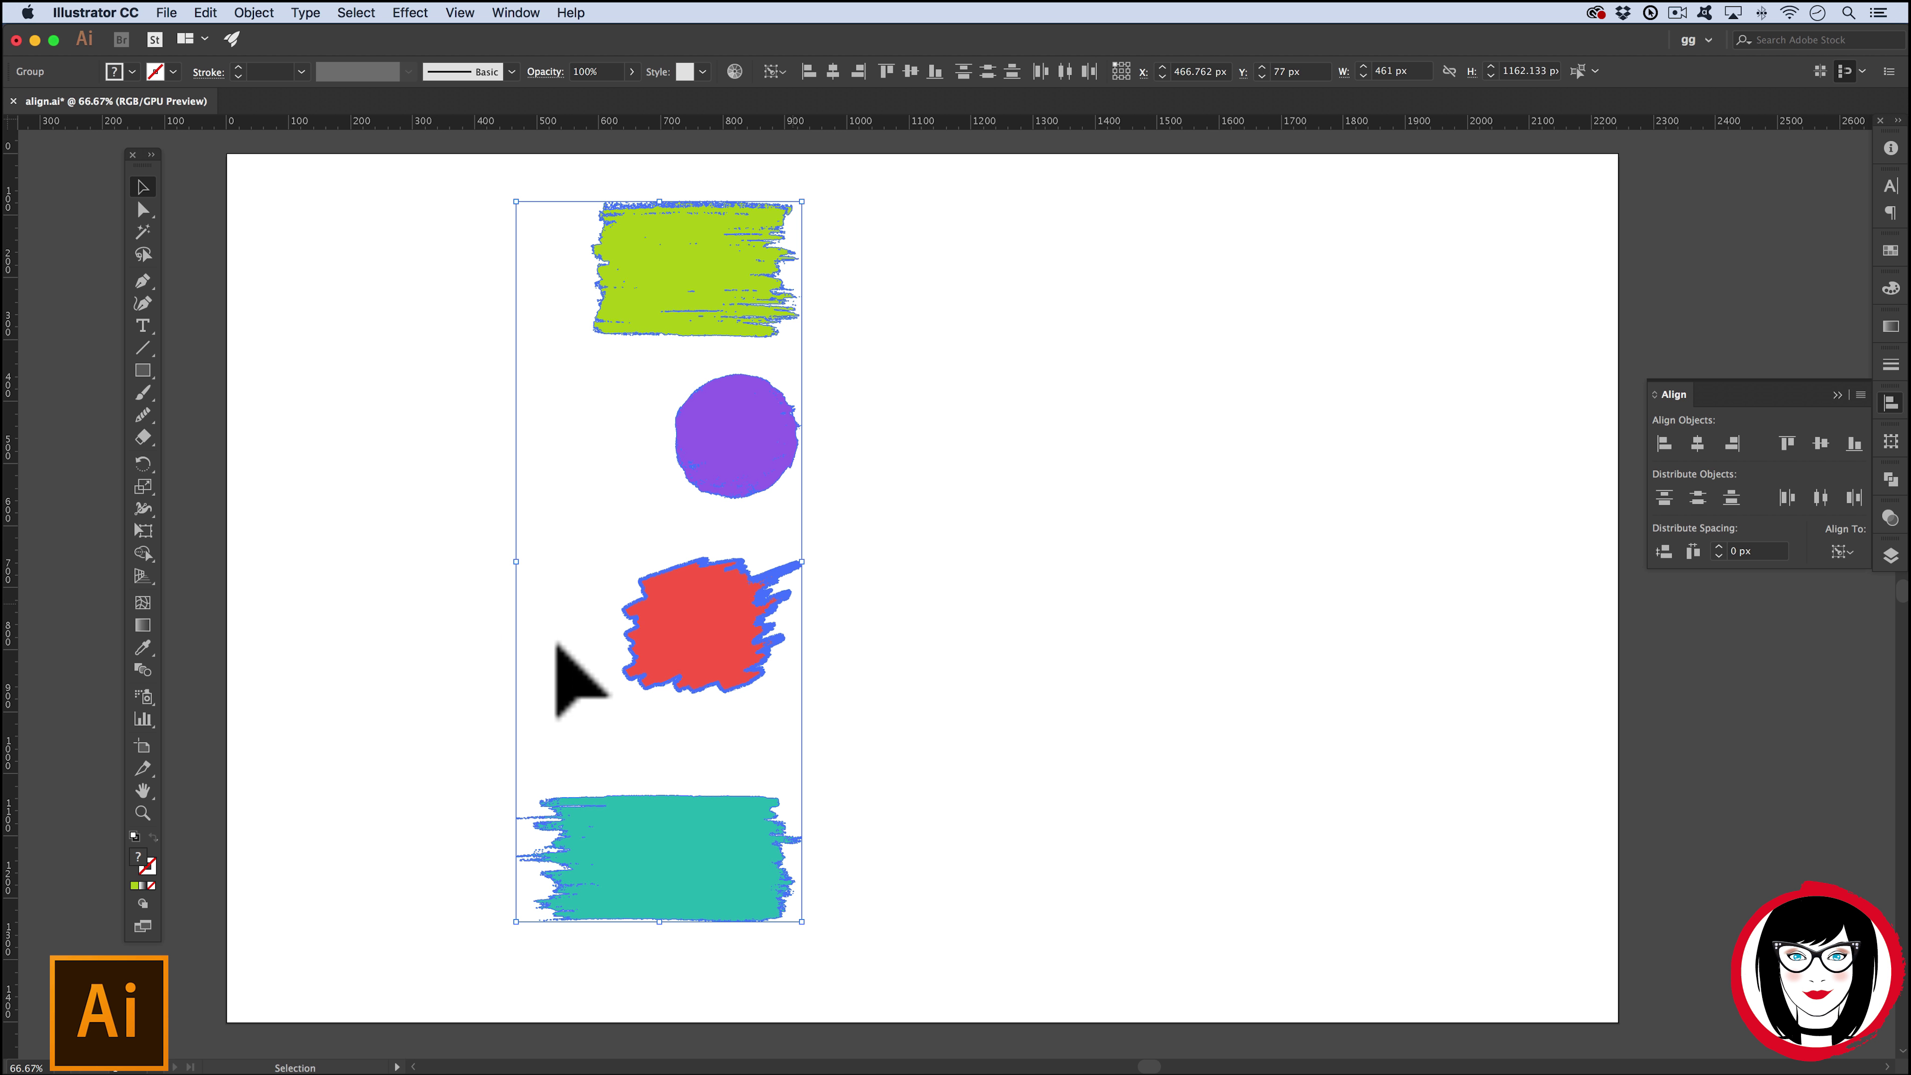
pyautogui.click(1279, 457)
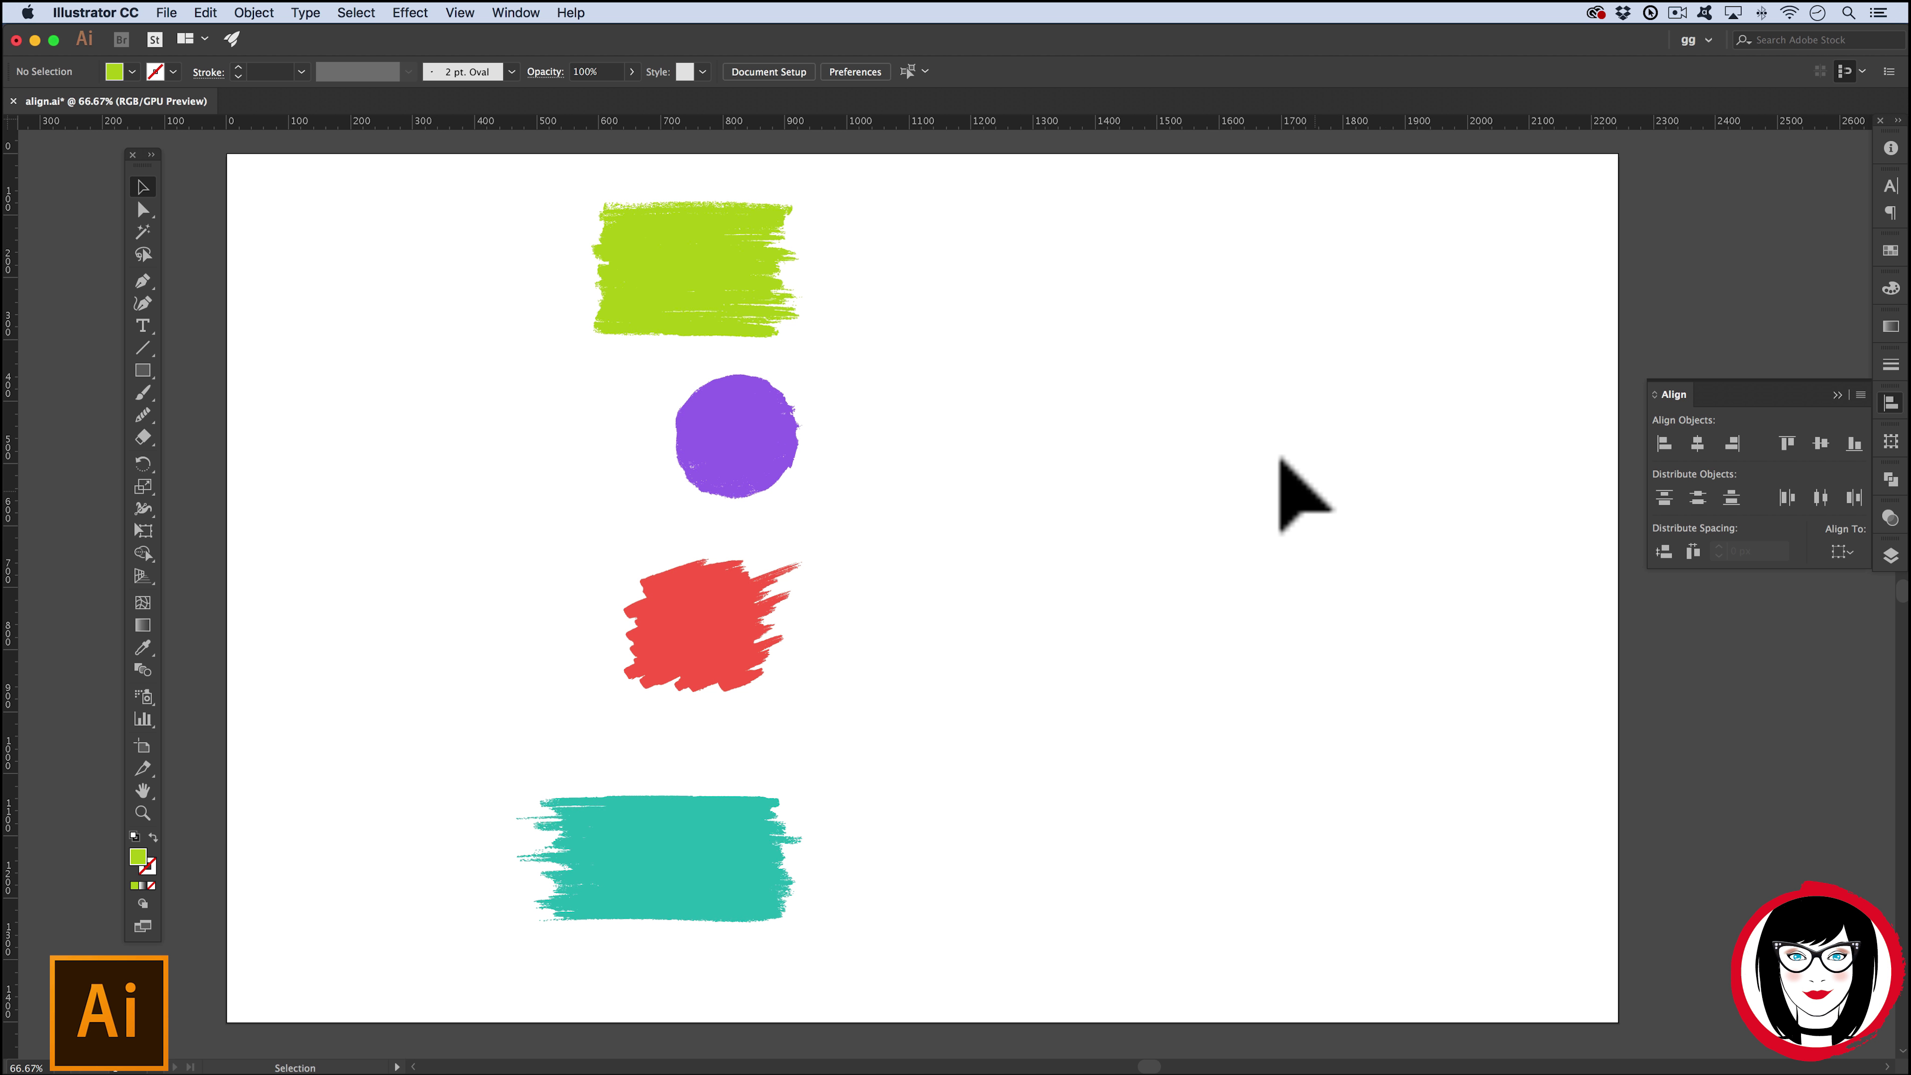
# - With nothing selected, open the Align To dropdown in the Align panel
pyautogui.click(1841, 552)
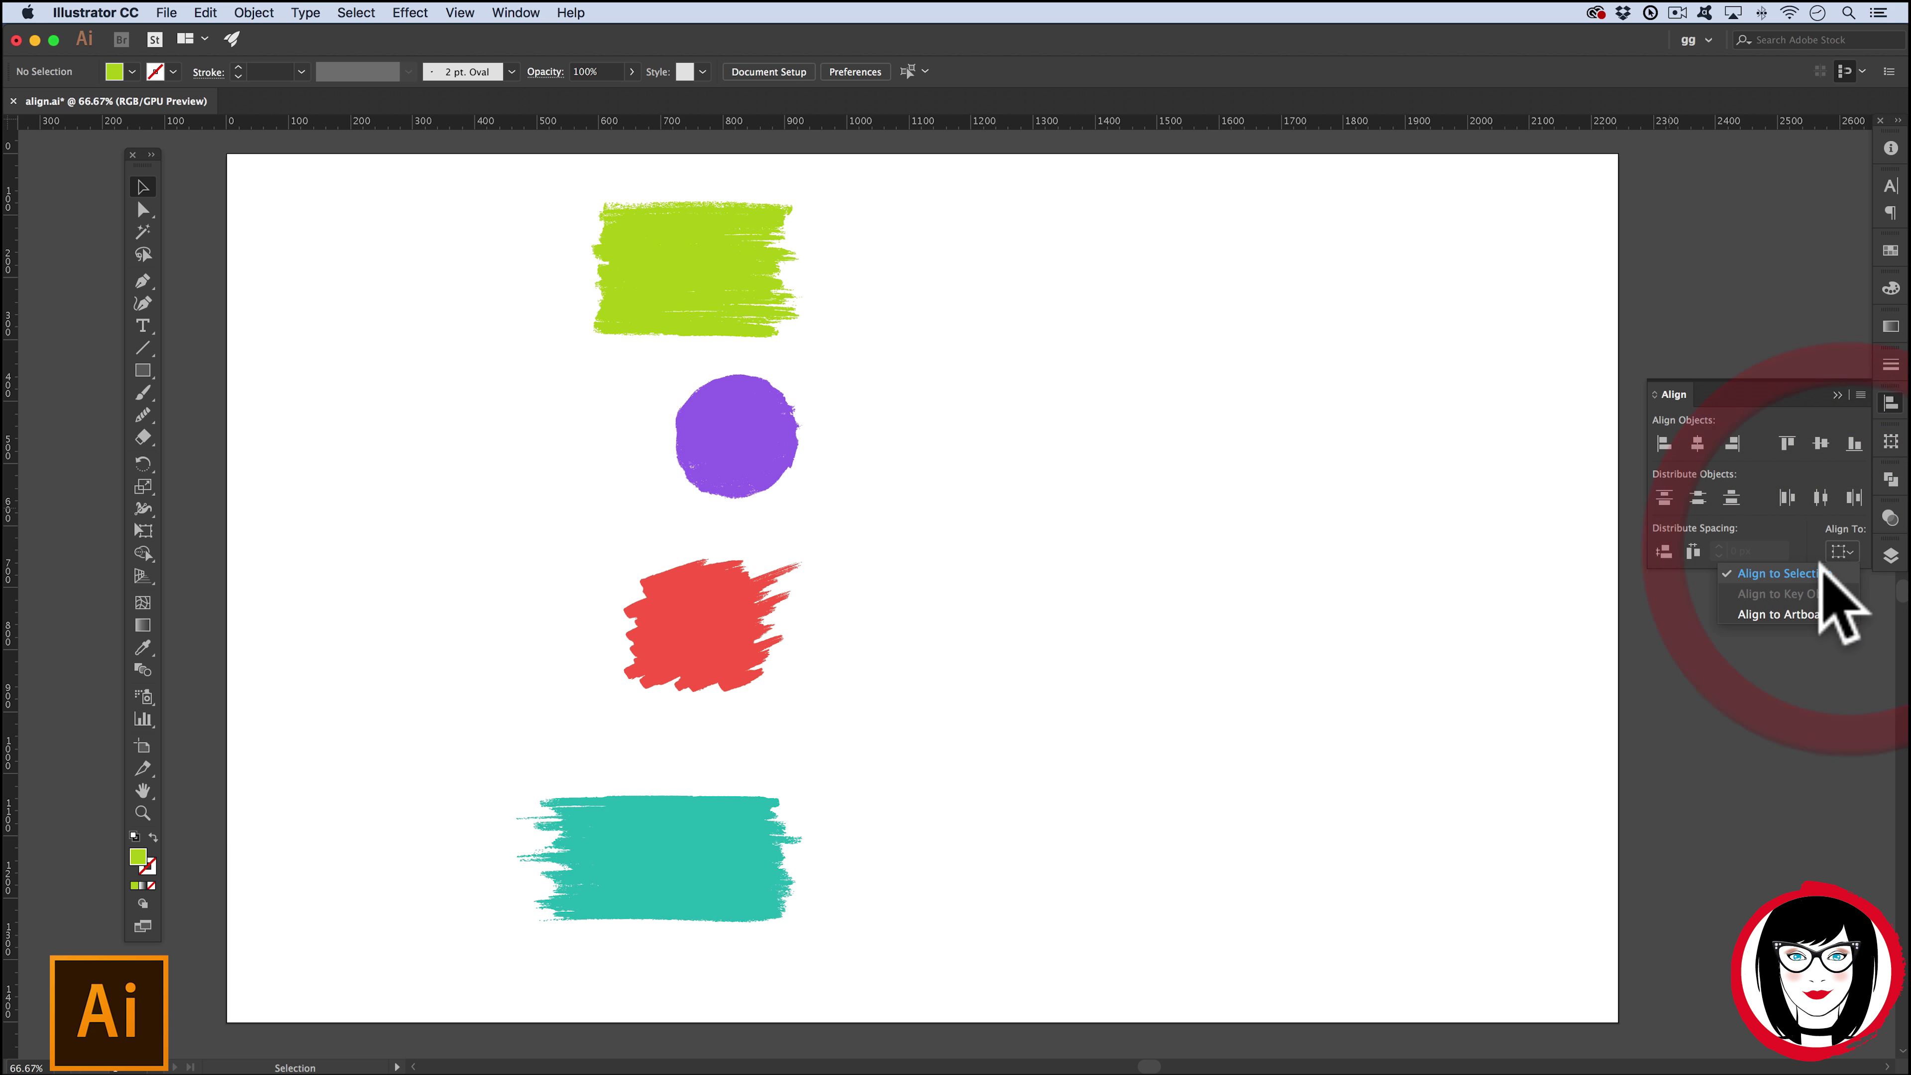